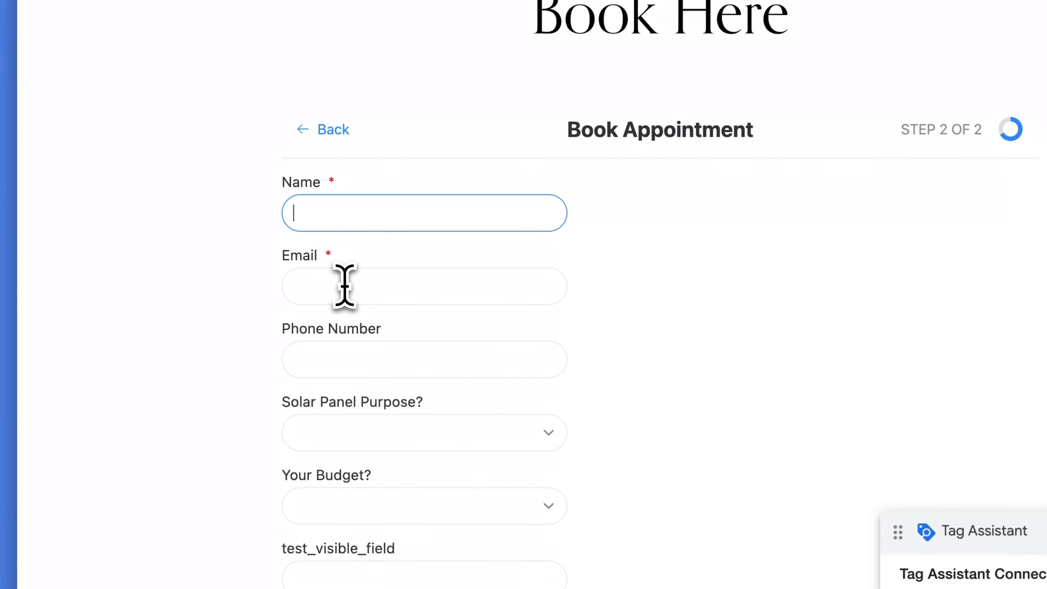
# Step: Examine the name, email and phone number fields of the appointment booking form
pyautogui.click(305, 277)
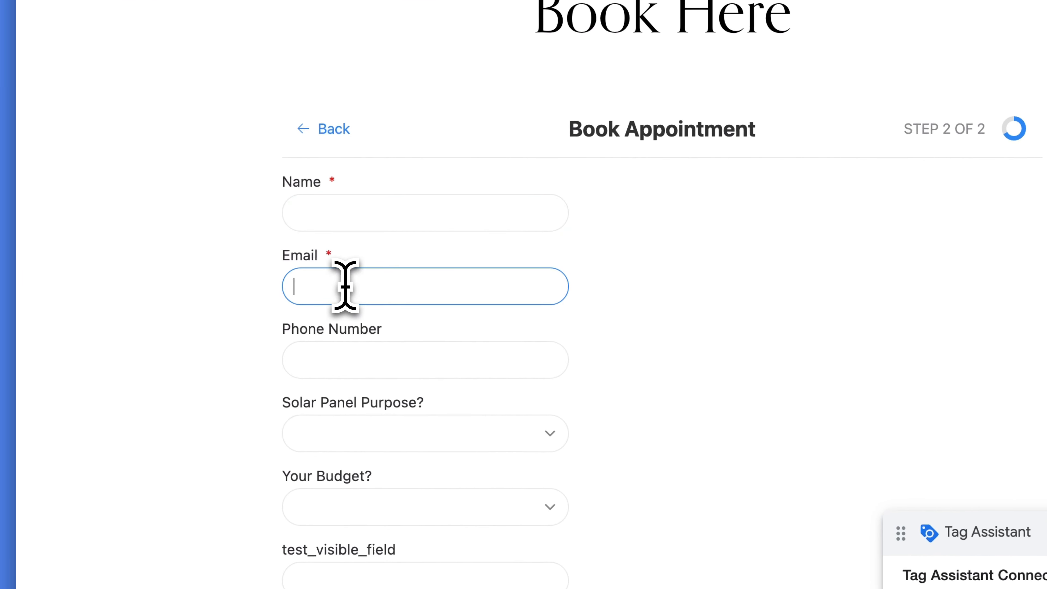
pyautogui.click(335, 359)
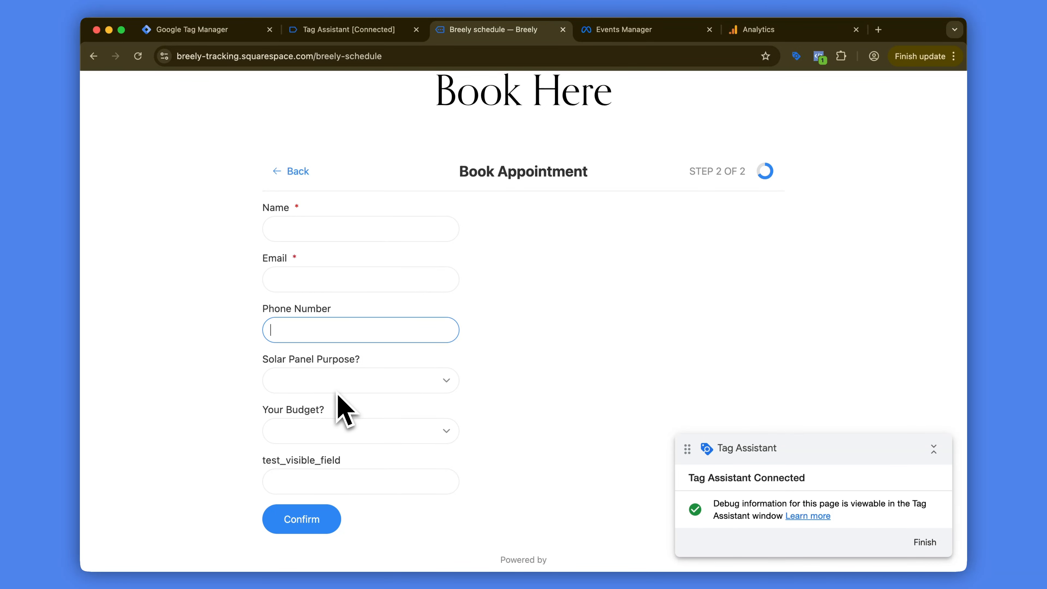
pyautogui.click(236, 294)
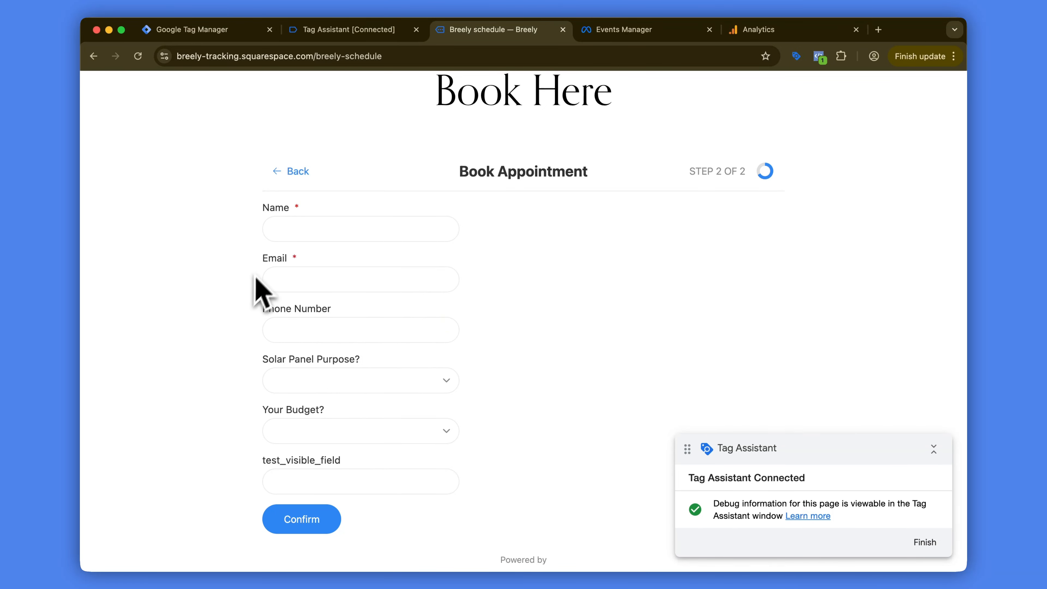
pyautogui.moveTo(252, 323); pyautogui.dragTo(369, 314)
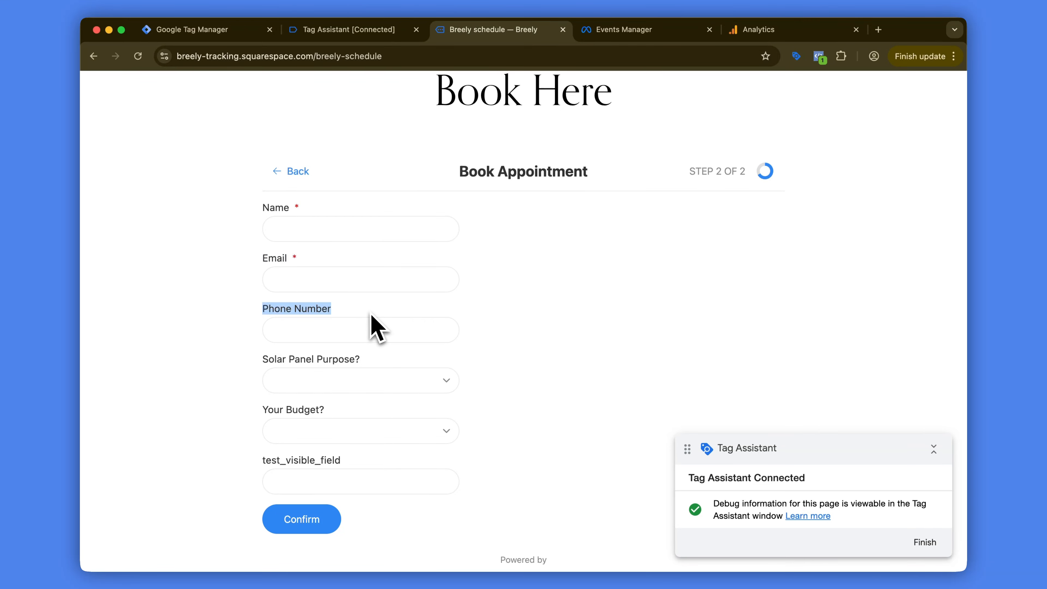
pyautogui.click(370, 314)
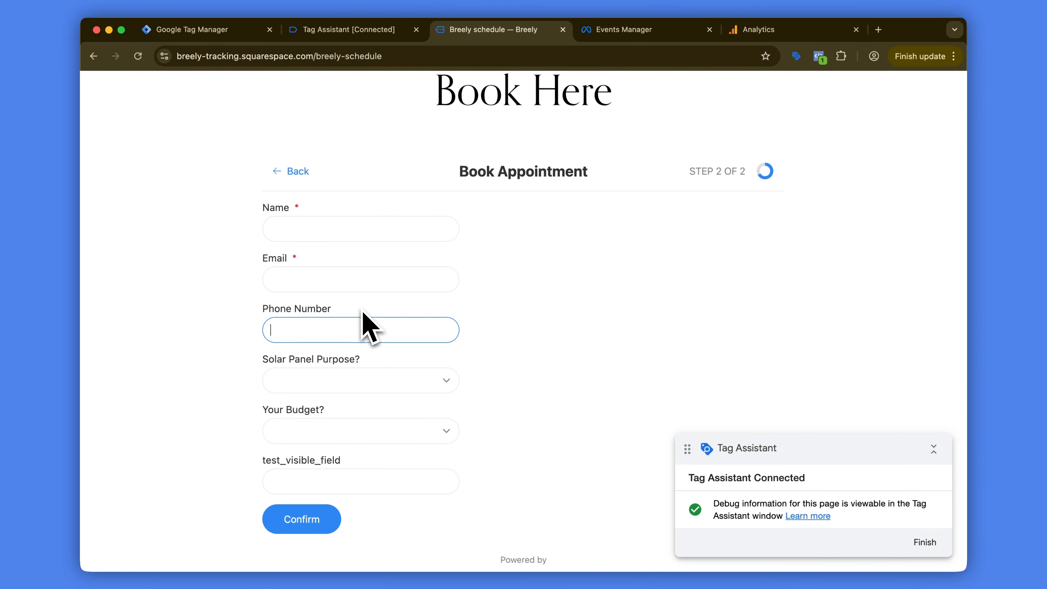
pyautogui.click(210, 293)
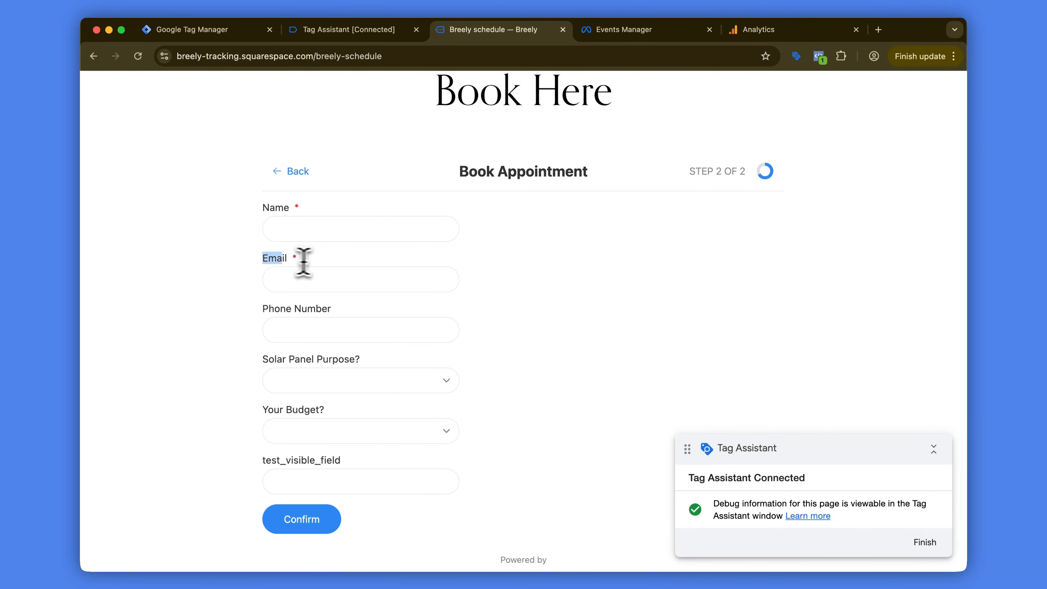
pyautogui.moveTo(264, 309); pyautogui.dragTo(361, 312)
pyautogui.click(360, 312)
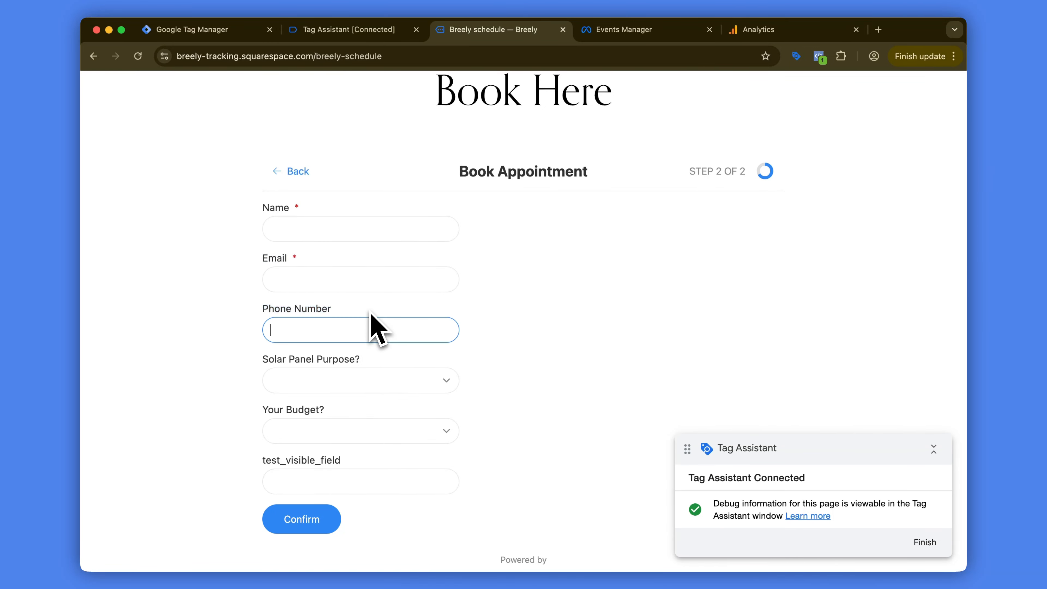
pyautogui.click(350, 318)
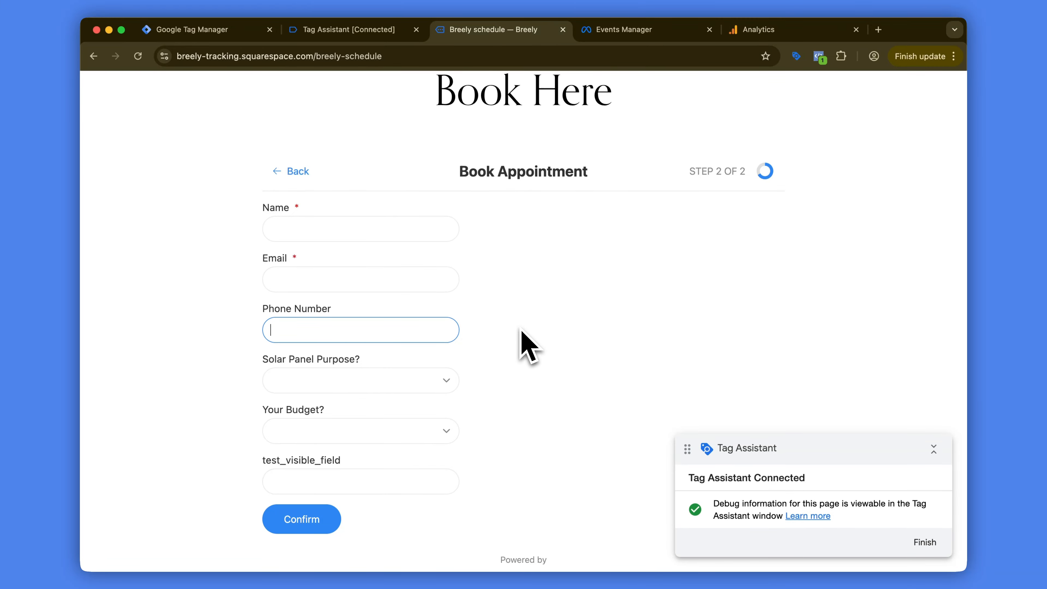
# Step: Choose Business as the Solar Panel Purpose in the booking form
pyautogui.scroll(-1, 529, 346)
pyautogui.click(442, 367)
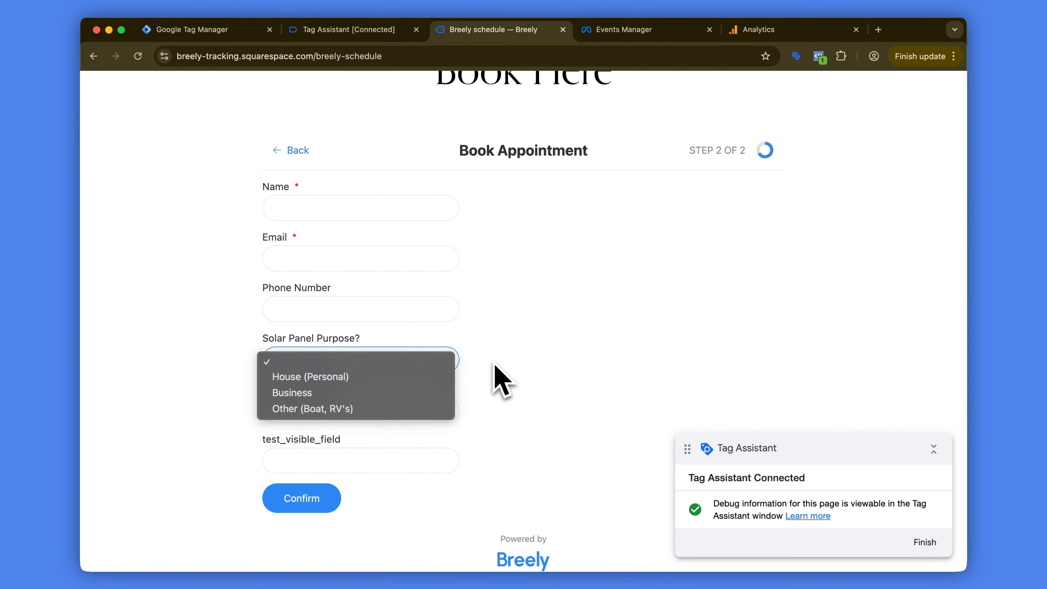
pyautogui.click(501, 379)
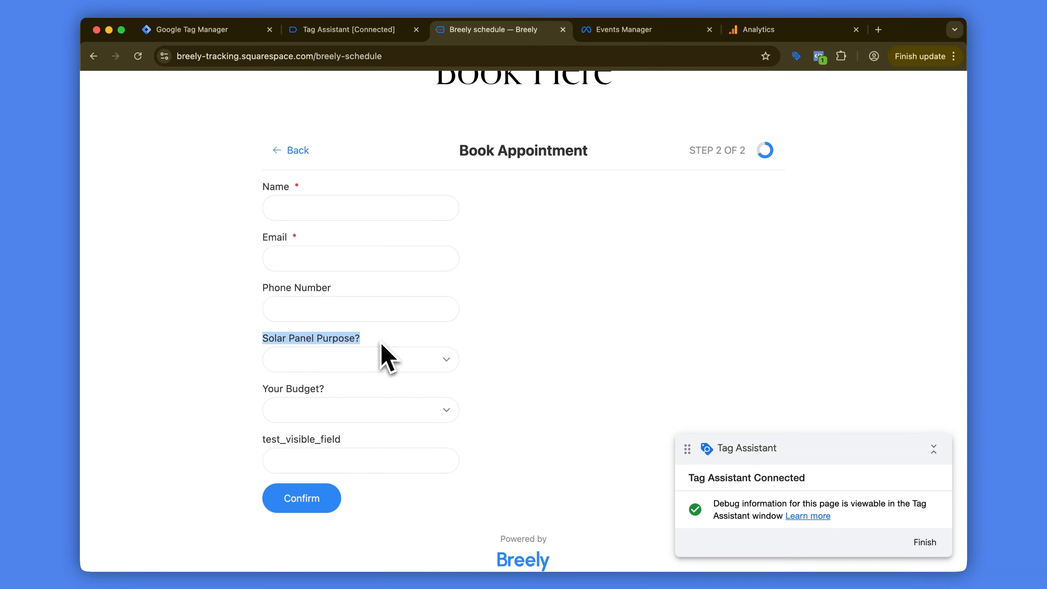
pyautogui.click(390, 362)
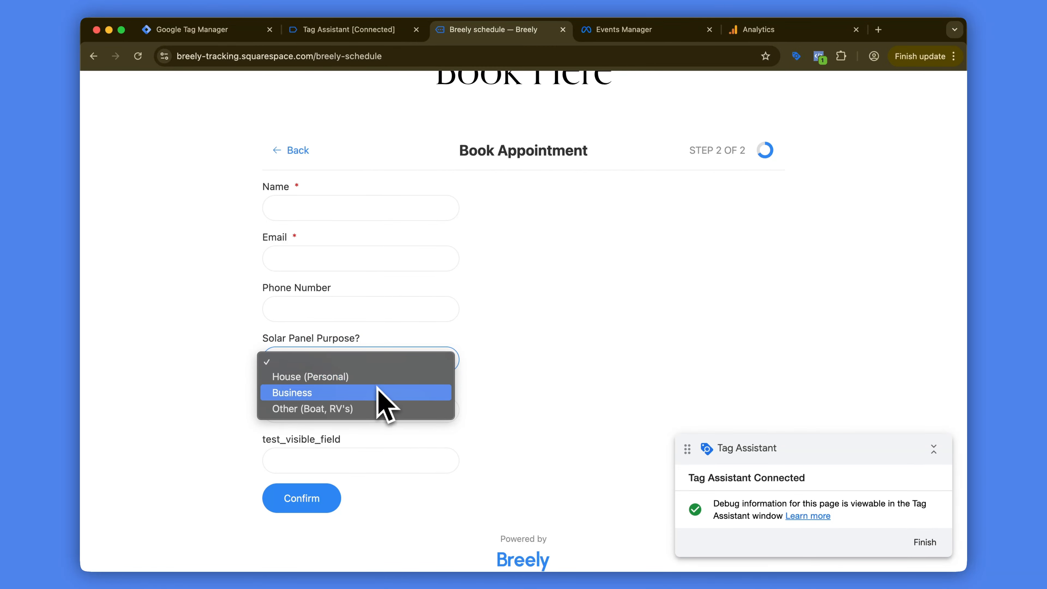
pyautogui.click(312, 394)
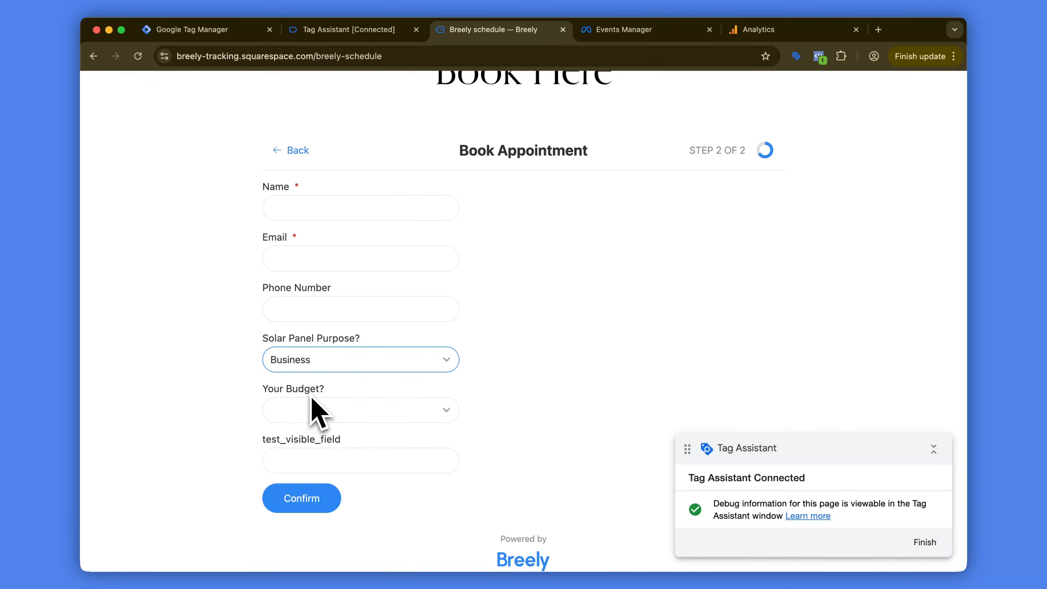
# Step: Review the answer options offered for the Solar Panel Purpose and Your Budget questions
pyautogui.click(298, 370)
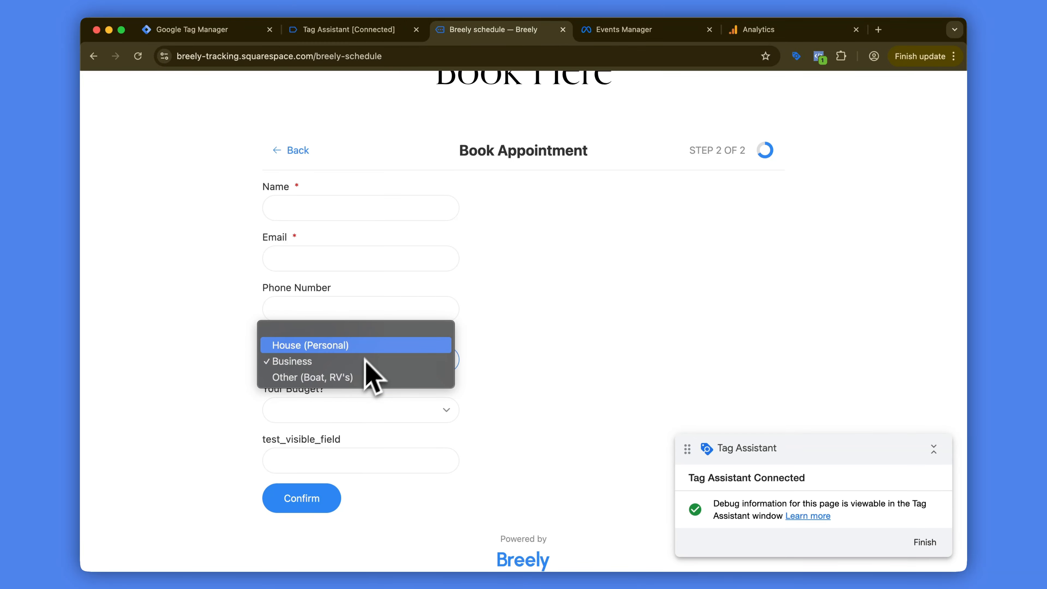
pyautogui.click(563, 343)
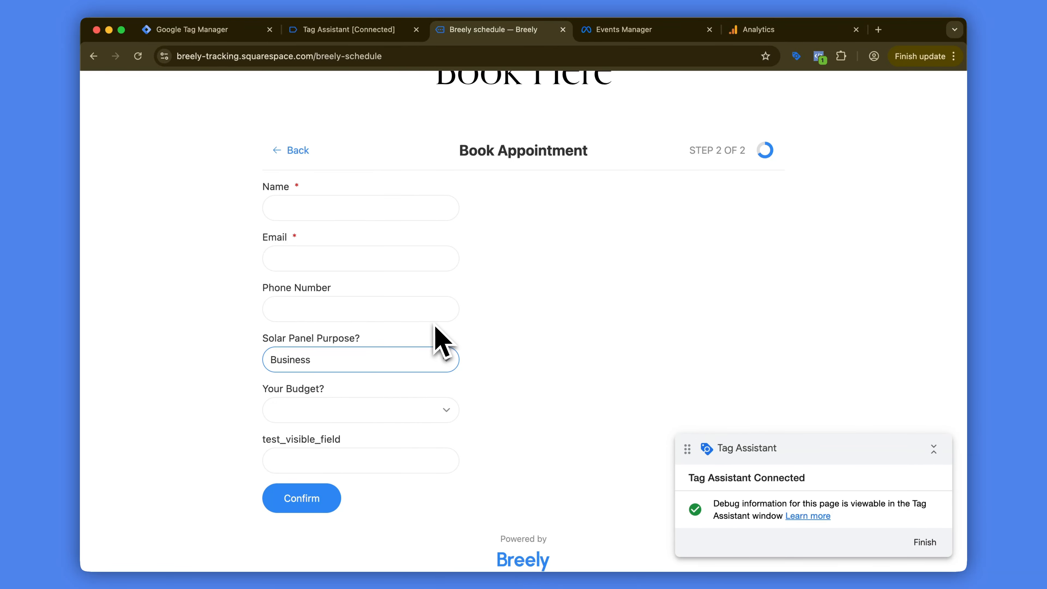
pyautogui.scroll(-1, 432, 334)
pyautogui.click(426, 353)
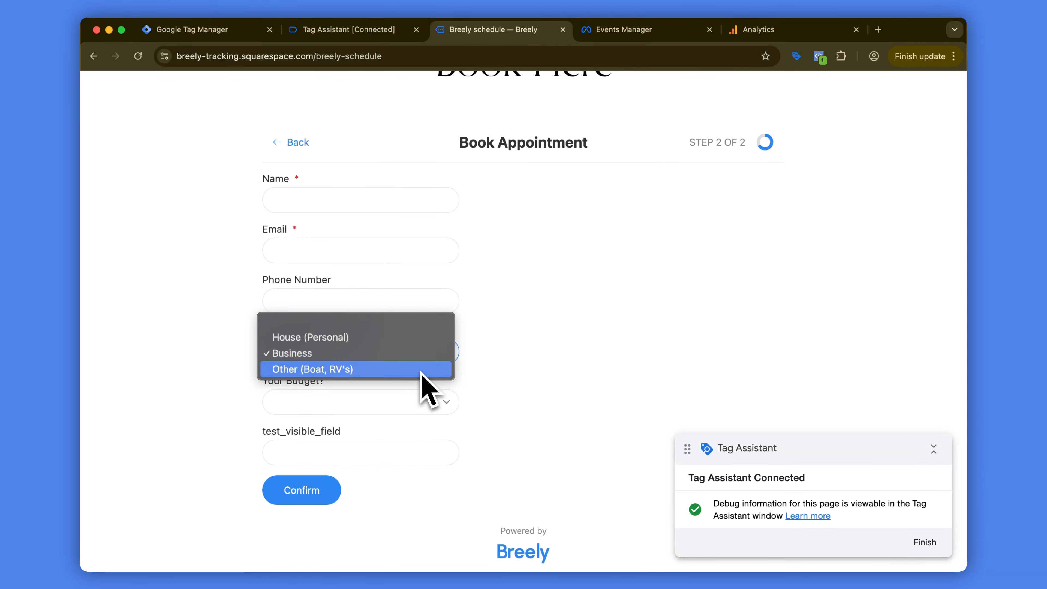
pyautogui.click(492, 358)
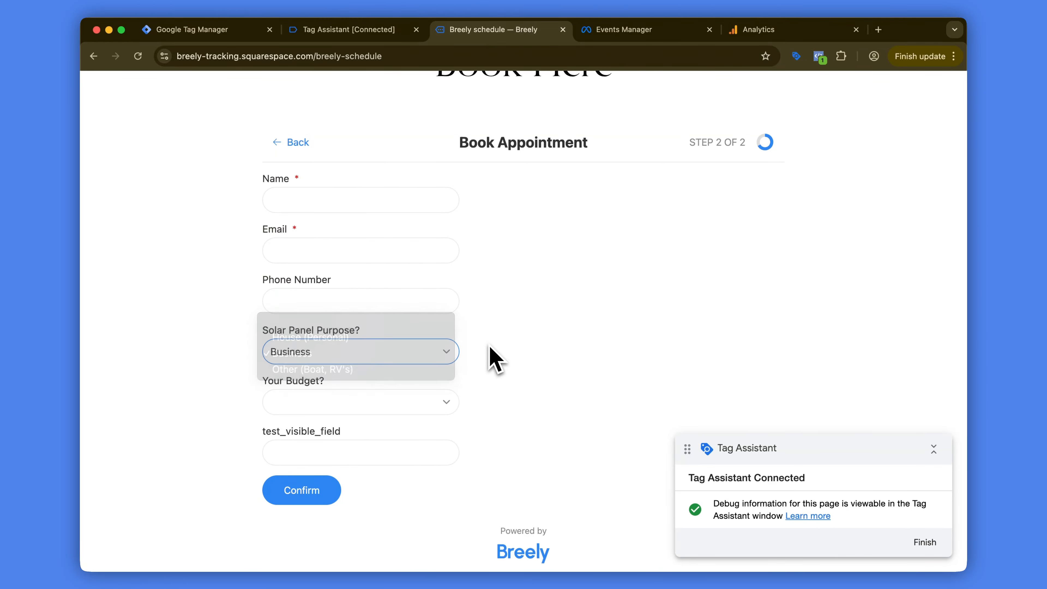
pyautogui.click(433, 405)
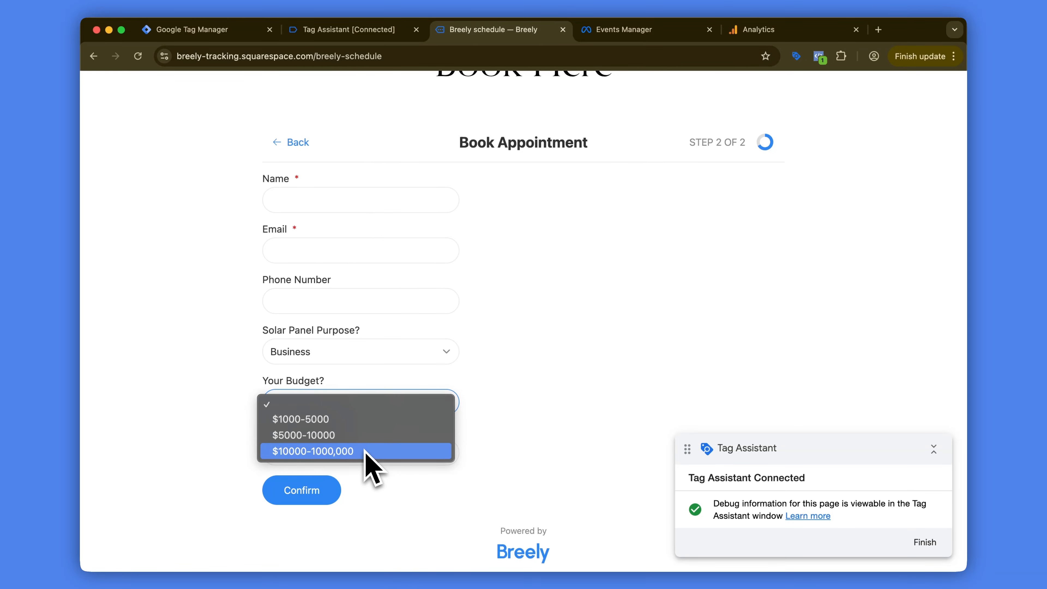
pyautogui.click(501, 410)
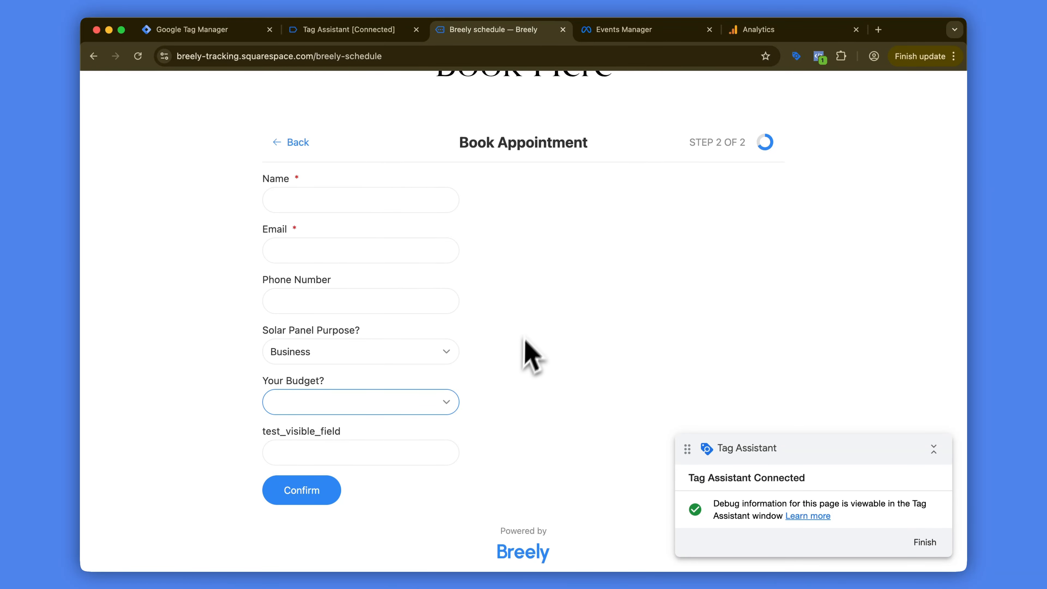
# Step: Fill in the test customer's name, email address and phone number in the booking form
pyautogui.click(360, 209)
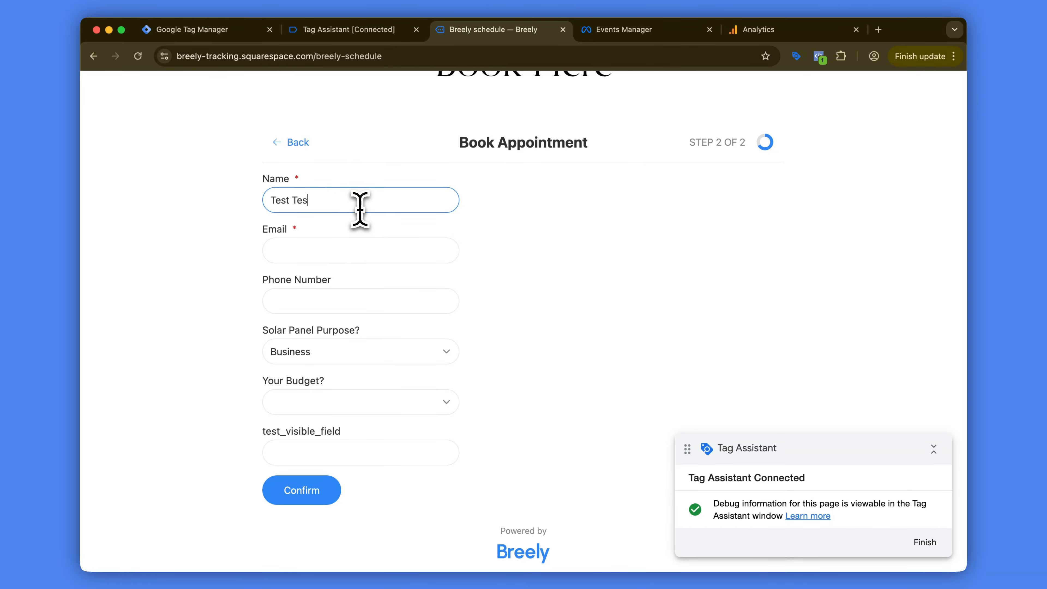
pyautogui.write('Test Testman')
pyautogui.press('Tab')
pyautogui.press('super+v')
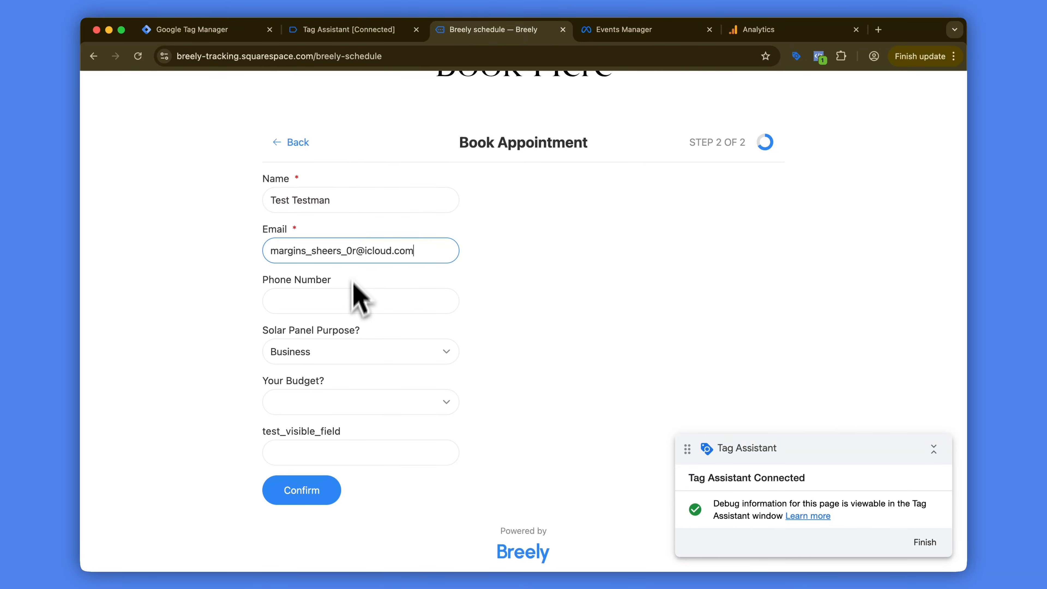
pyautogui.click(348, 301)
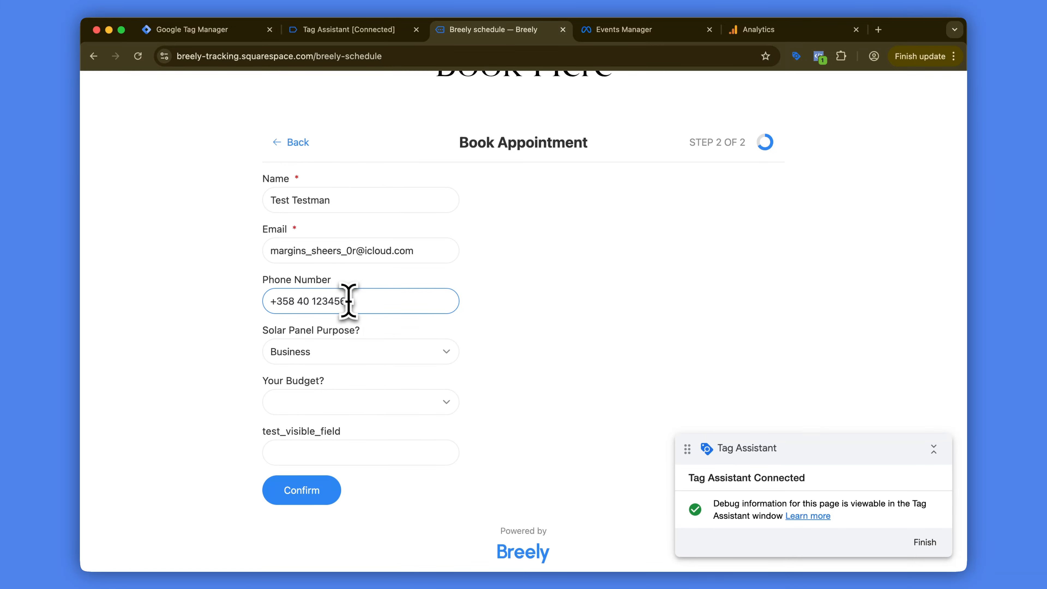
# Step: Choose $5000-10000 as the budget and enter demo in test_visible_field
pyautogui.click(367, 410)
pyautogui.click(368, 435)
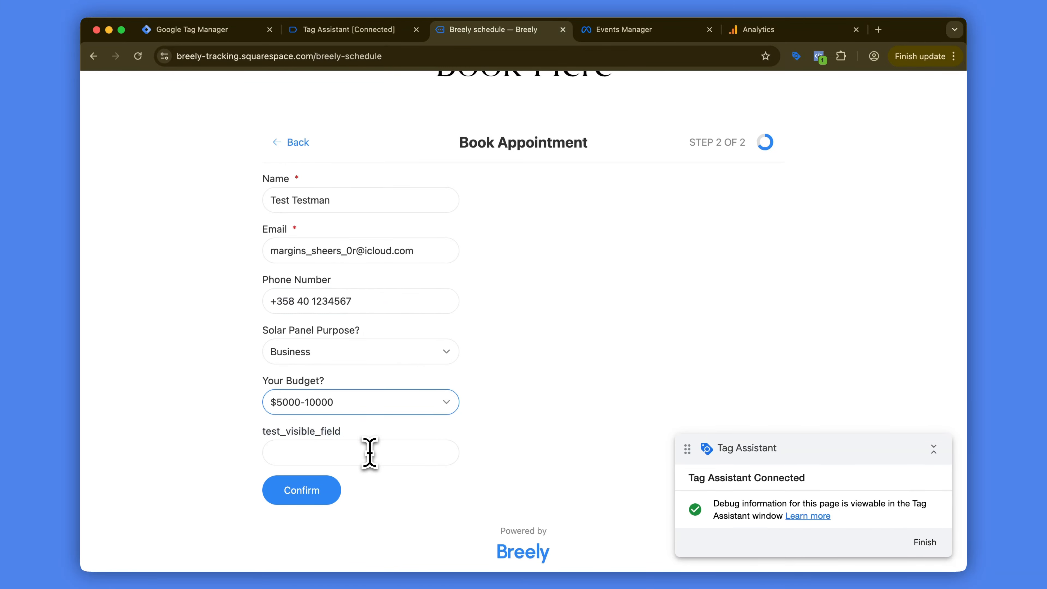
pyautogui.click(369, 452)
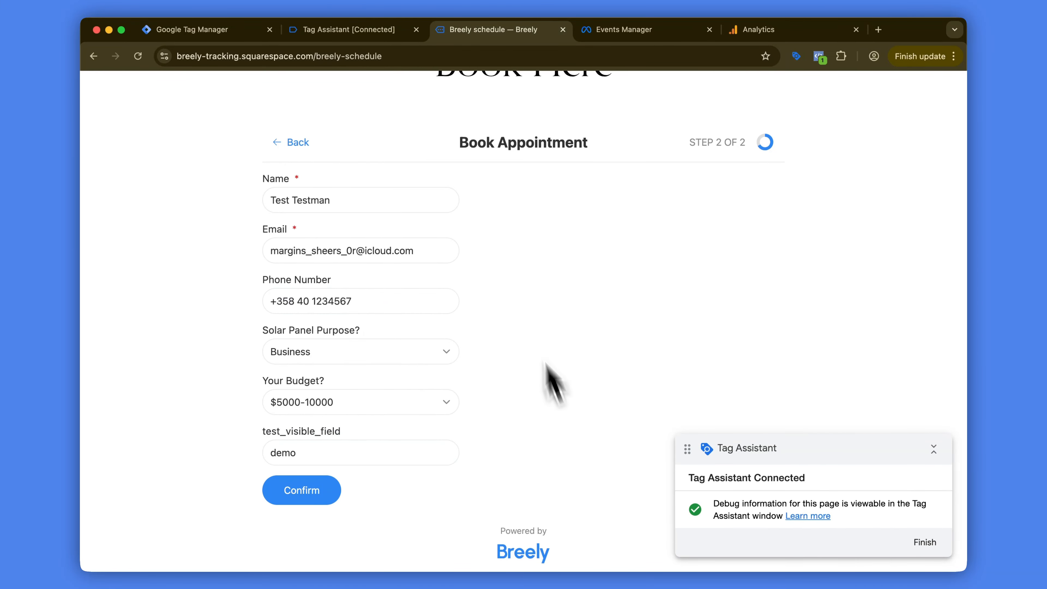
# Step: Switch to Tag Assistant and clear all previously recorded events for the connected site
pyautogui.click(369, 30)
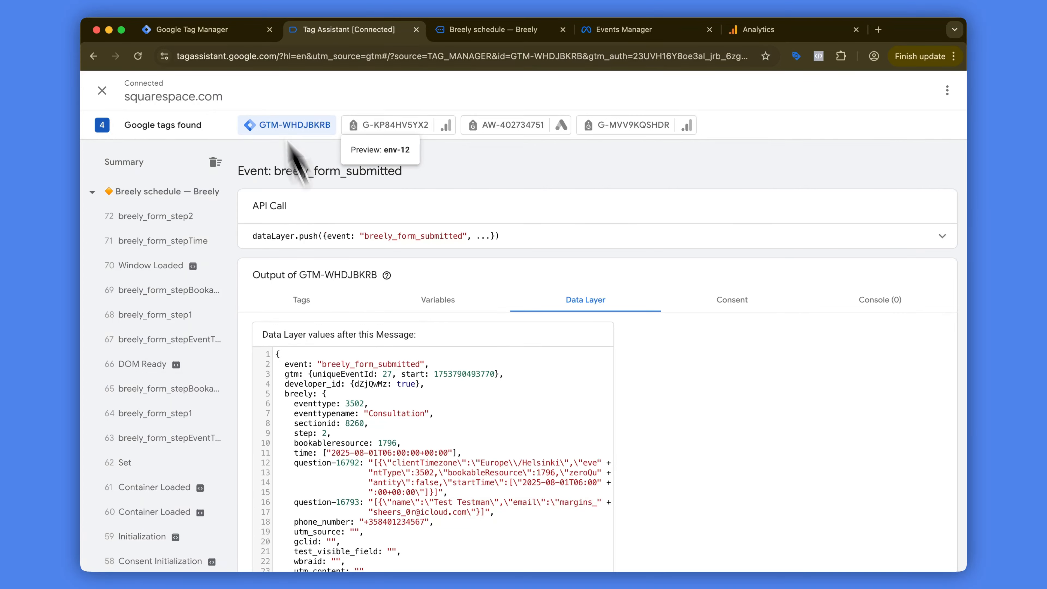
pyautogui.click(233, 30)
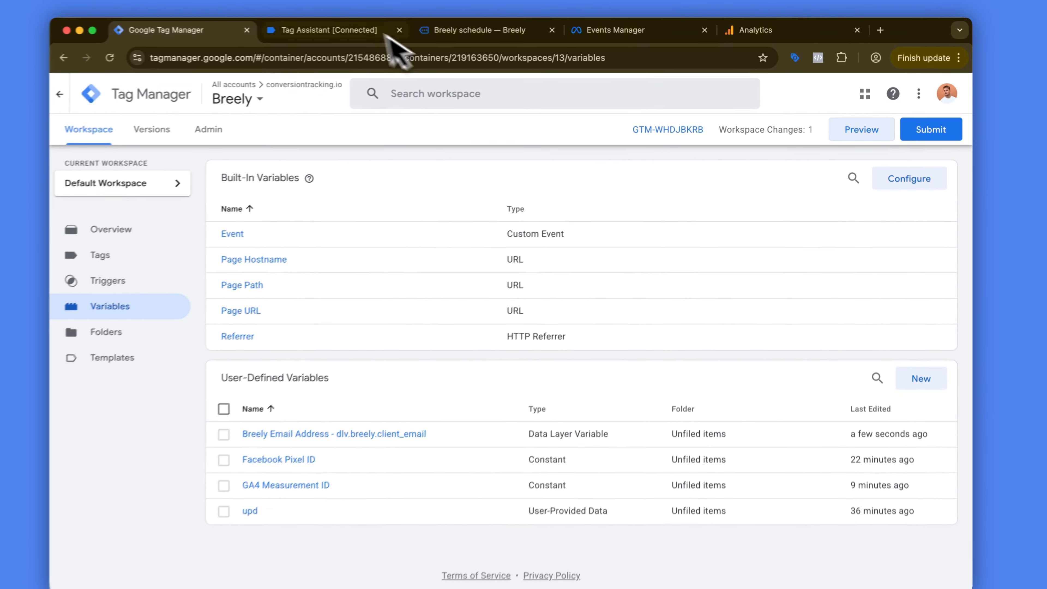
pyautogui.click(386, 36)
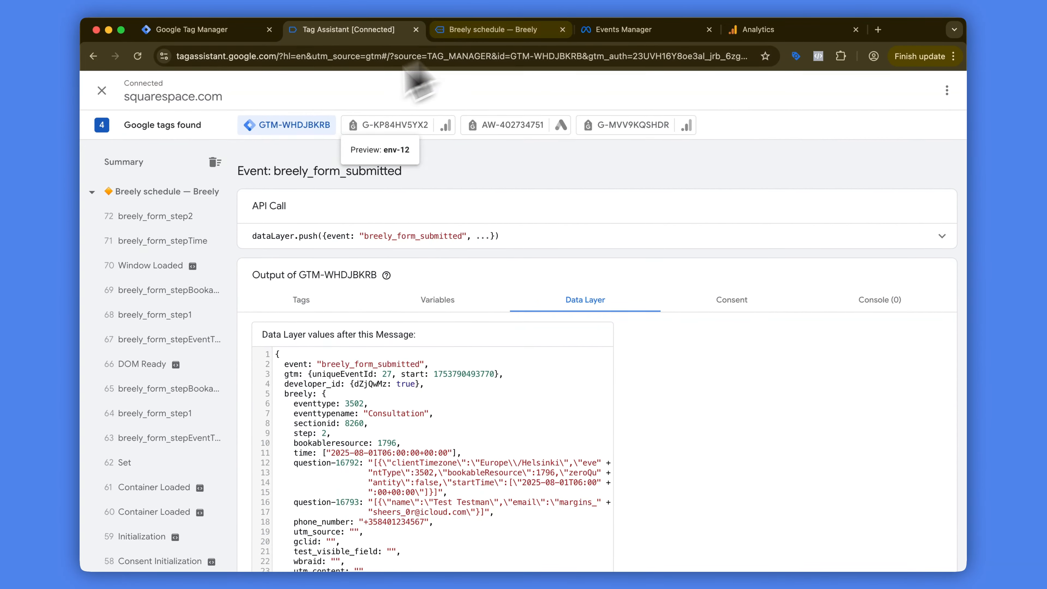
pyautogui.click(215, 163)
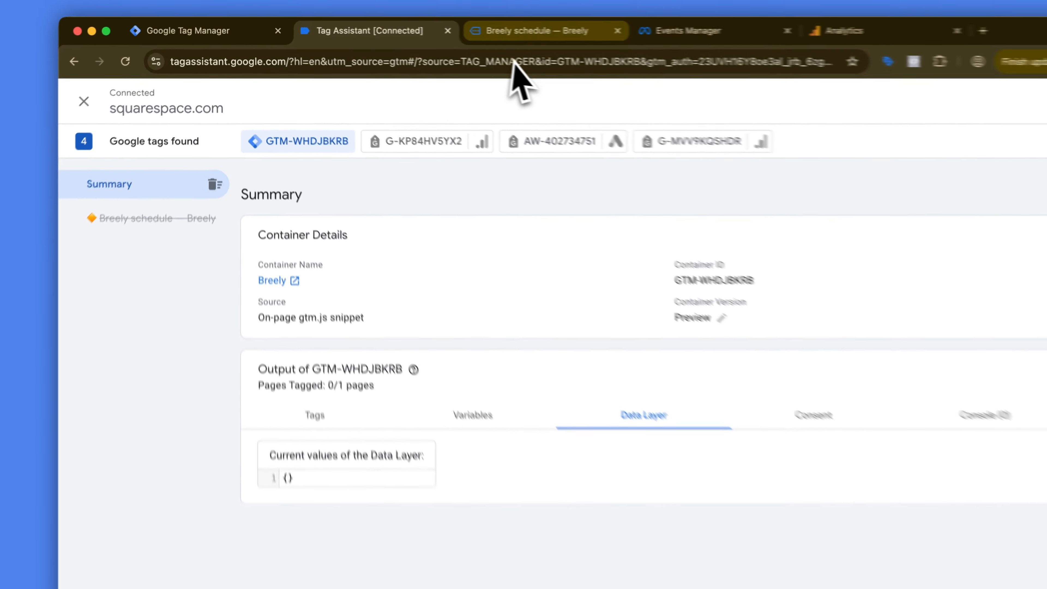
# Step: Return to the Breely schedule page and submit the completed booking form
pyautogui.click(494, 29)
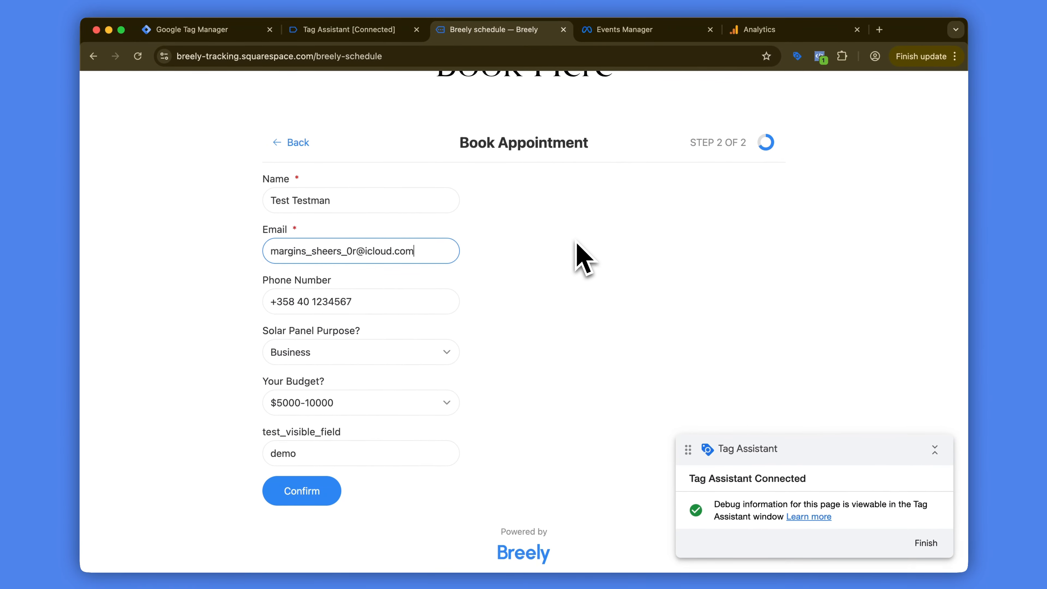
pyautogui.scroll(-1, 575, 243)
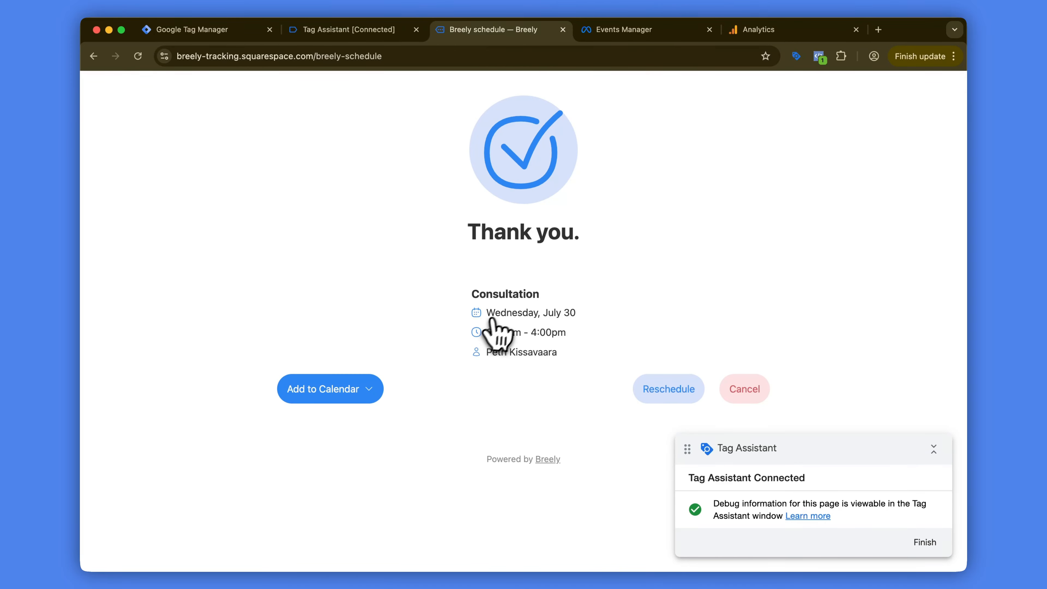
# Step: Switch to Tag Assistant, open the breely_form_submitted event and check its tags and variables
pyautogui.click(357, 33)
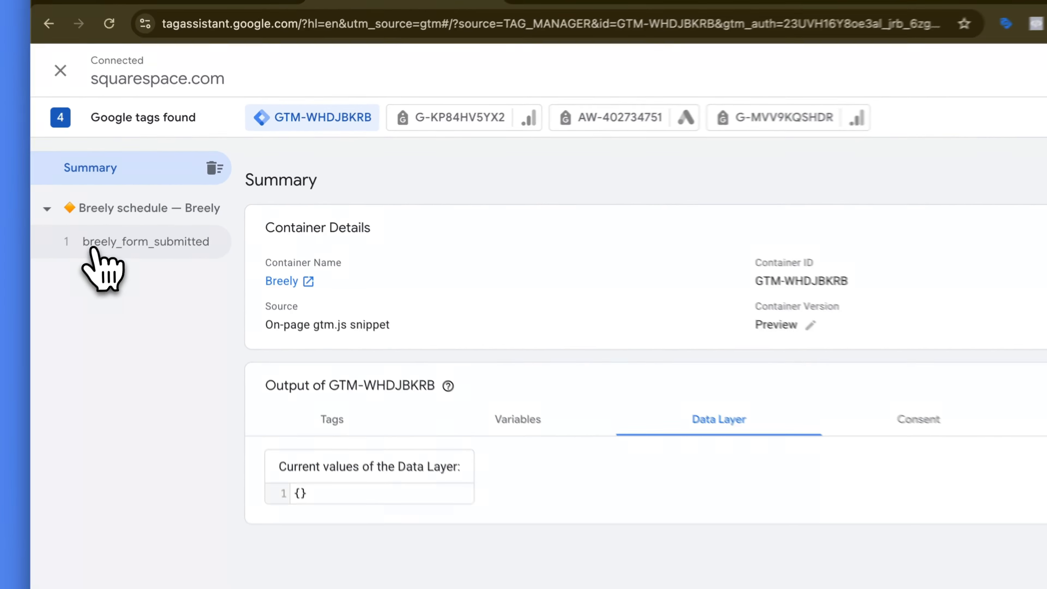
pyautogui.click(94, 248)
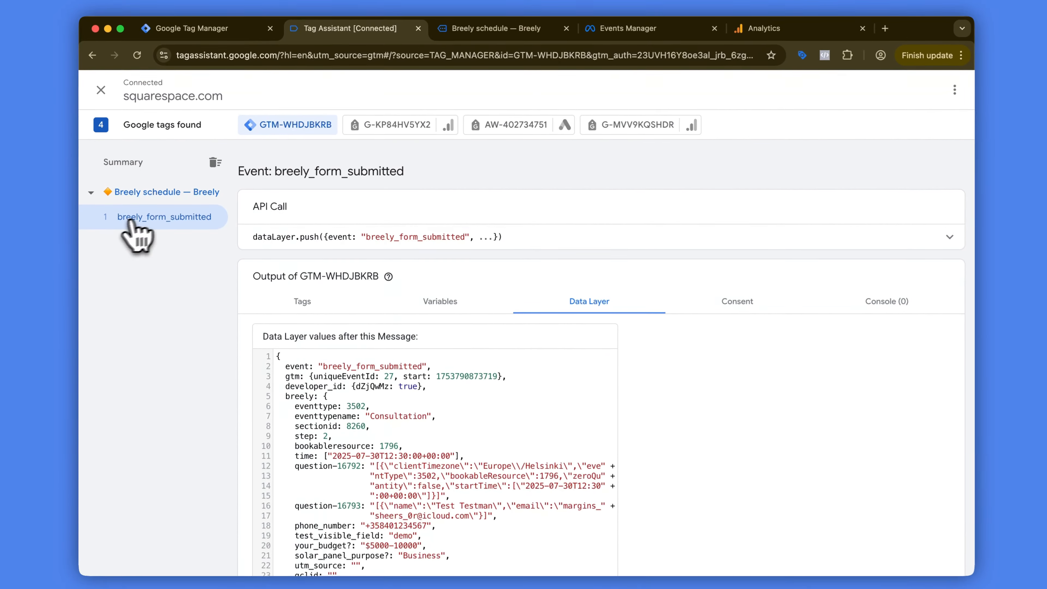
pyautogui.click(303, 299)
pyautogui.click(427, 304)
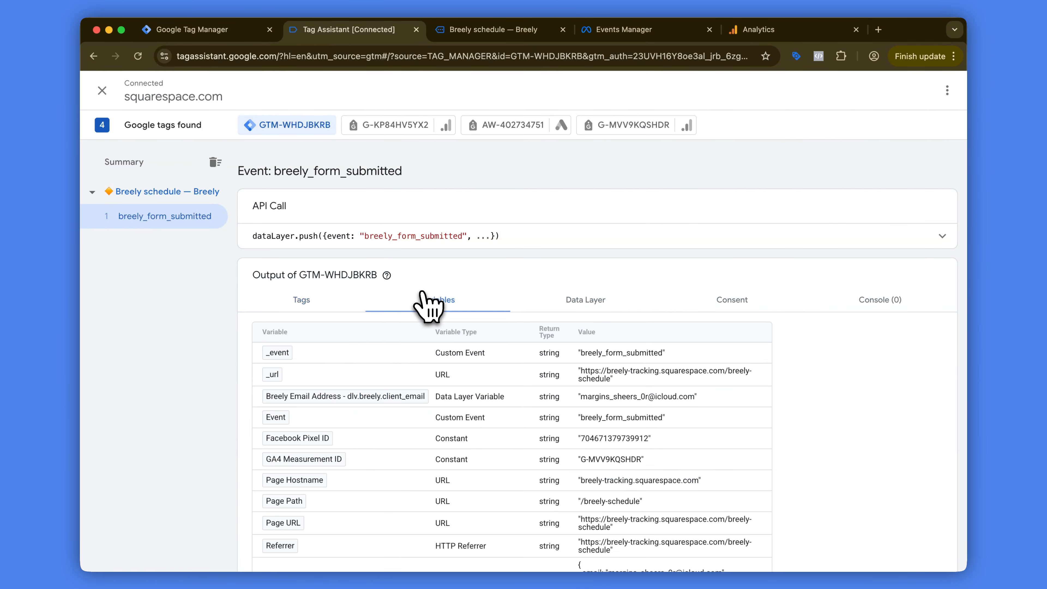
# Step: Inspect the Data Layer values pushed with the breely_form_submitted event
pyautogui.click(618, 307)
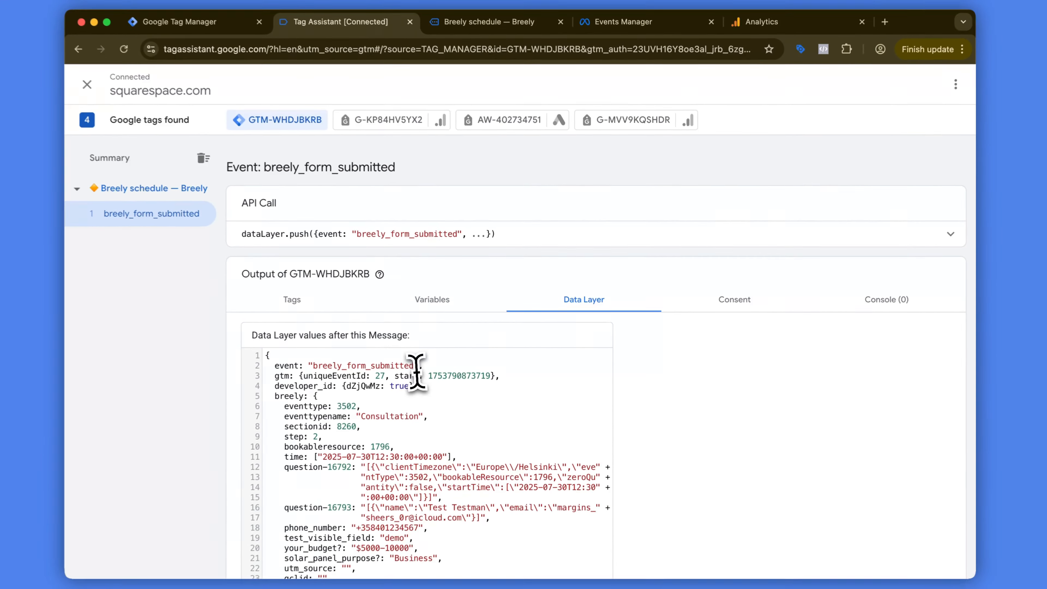
pyautogui.scroll(-2, 320, 400)
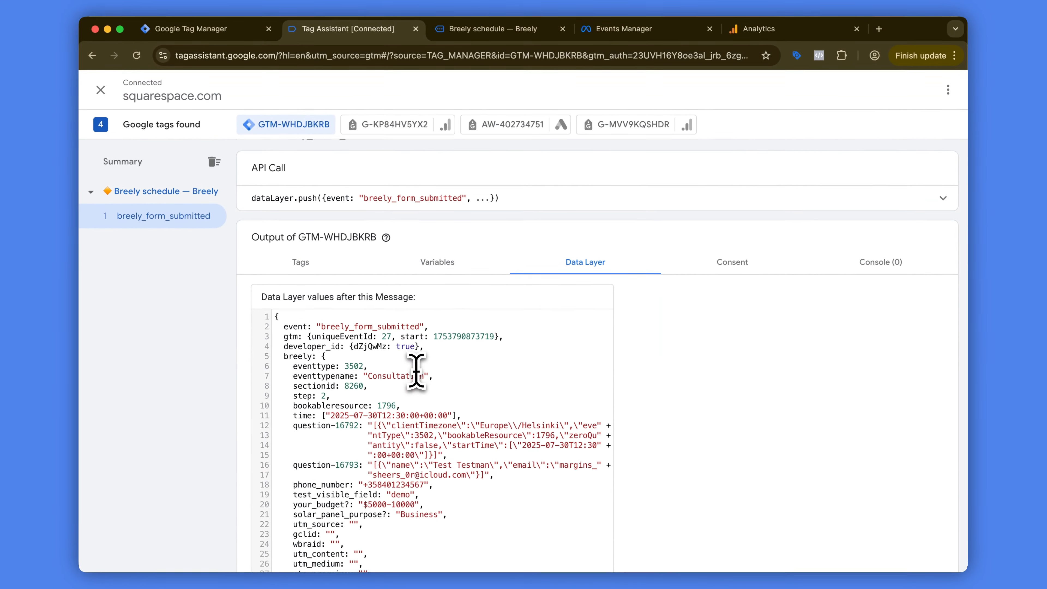
pyautogui.moveTo(277, 304); pyautogui.dragTo(409, 387)
pyautogui.click(408, 387)
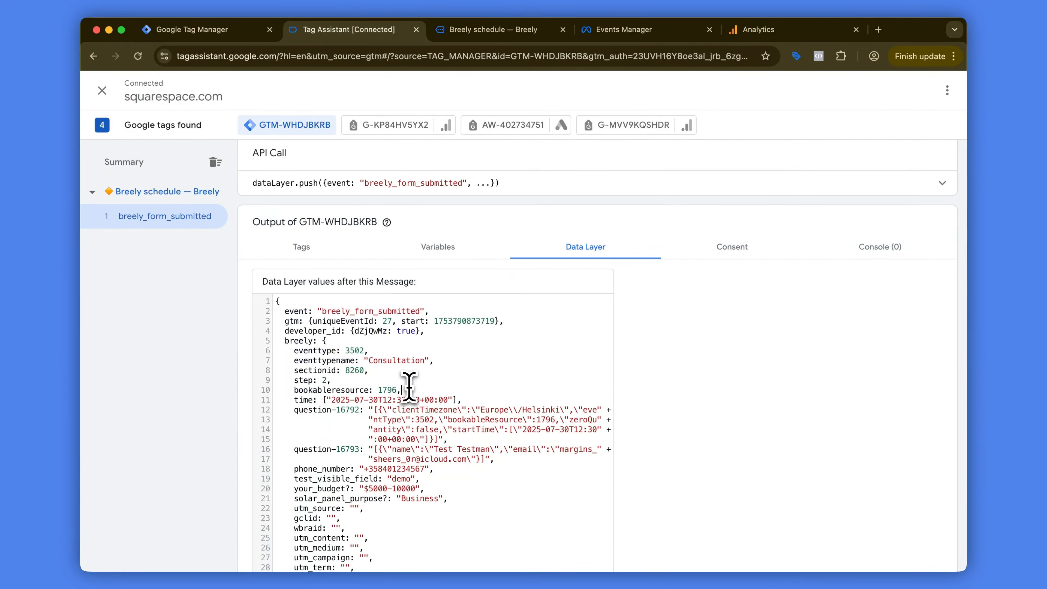
# Step: Examine the breely object and its booking fields in the Data Layer values of the breely_form_submitted event
pyautogui.moveTo(278, 301); pyautogui.dragTo(494, 410)
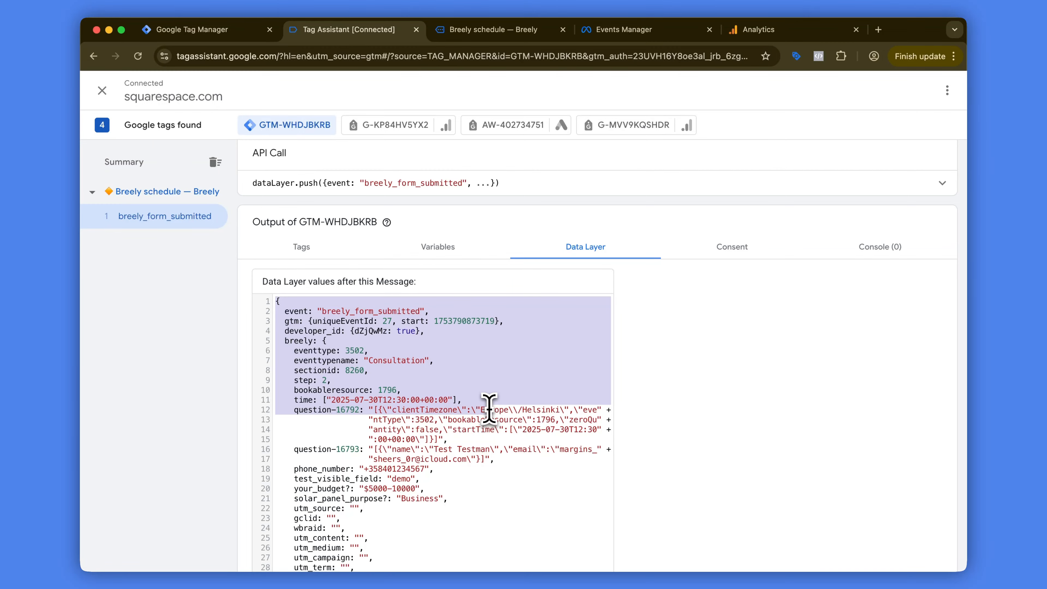
pyautogui.click(489, 409)
pyautogui.scroll(-2, 494, 321)
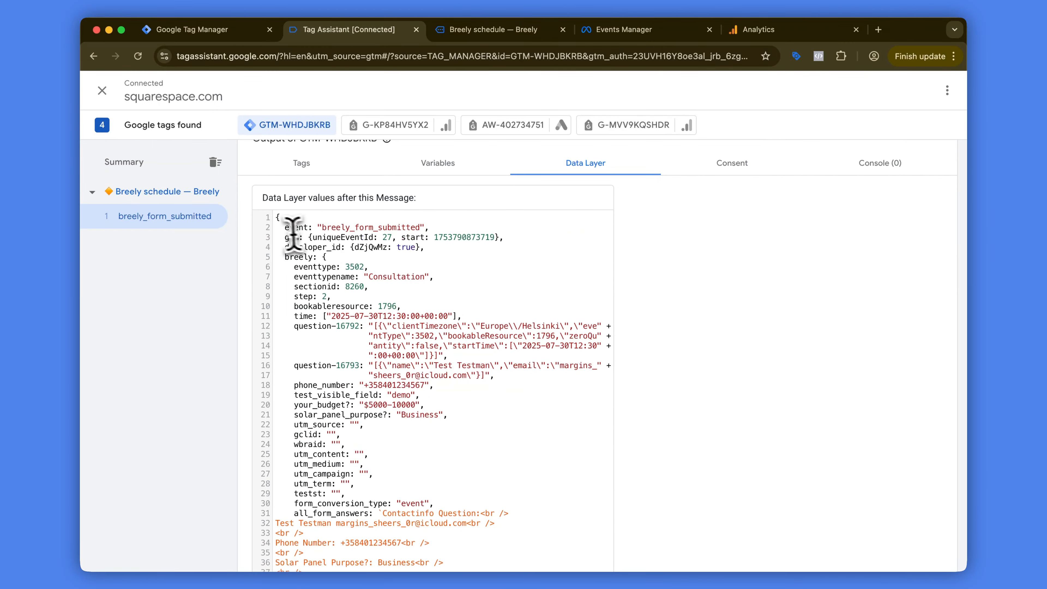
pyautogui.scroll(-1, 290, 248)
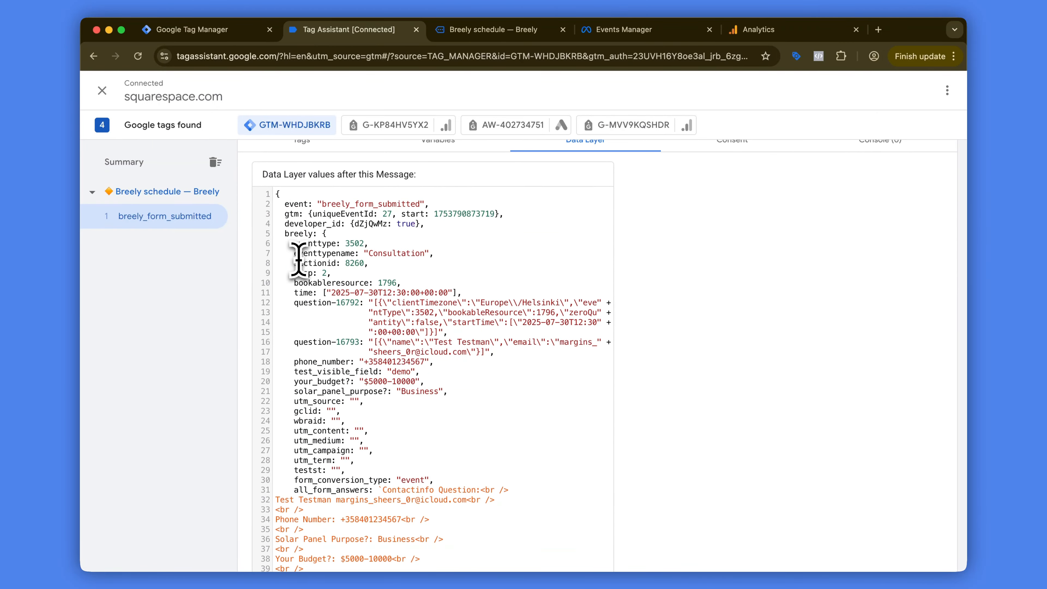
pyautogui.doubleClick(304, 233)
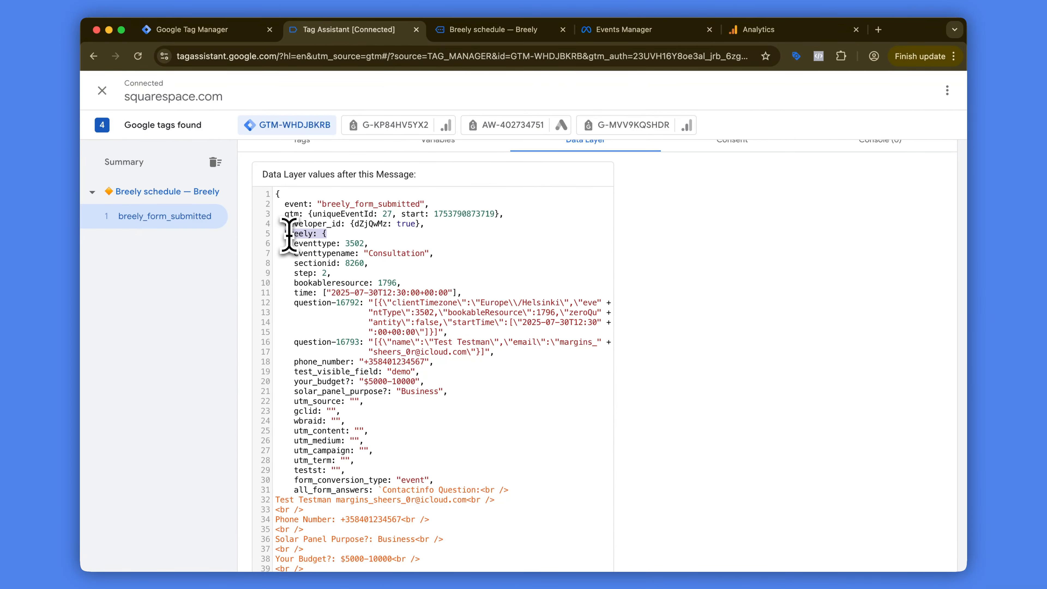
pyautogui.scroll(-1, 328, 235)
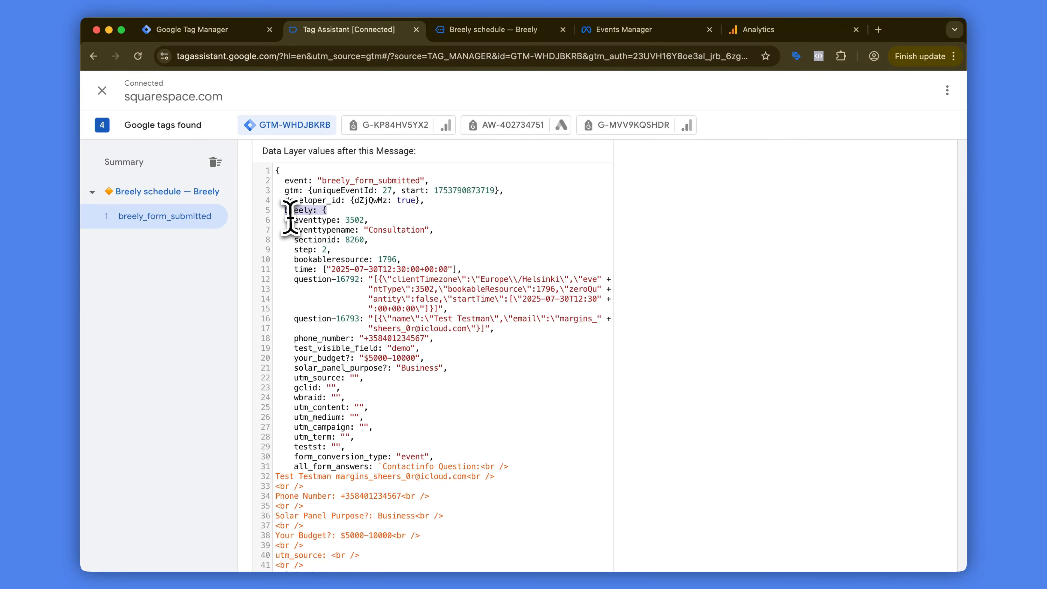
pyautogui.moveTo(293, 220); pyautogui.dragTo(379, 402)
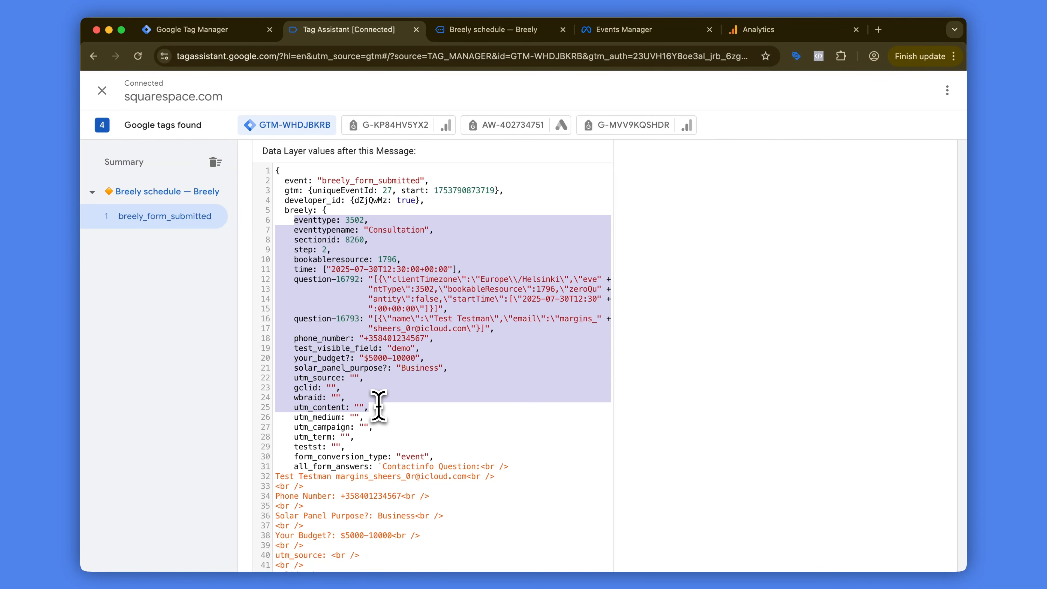
pyautogui.click(378, 406)
pyautogui.scroll(-1, 355, 204)
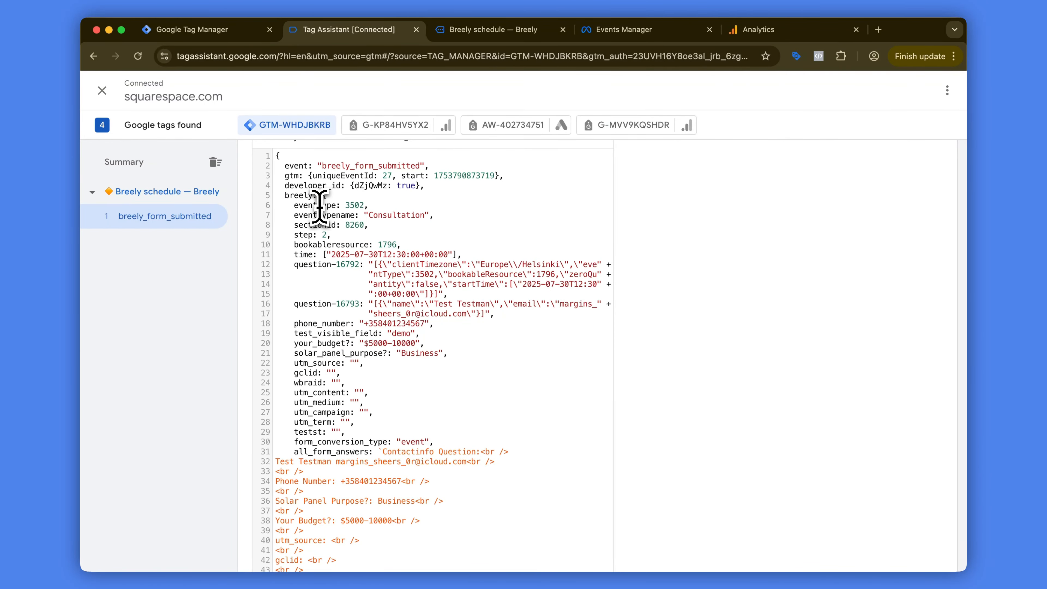
pyautogui.scroll(-1, 319, 231)
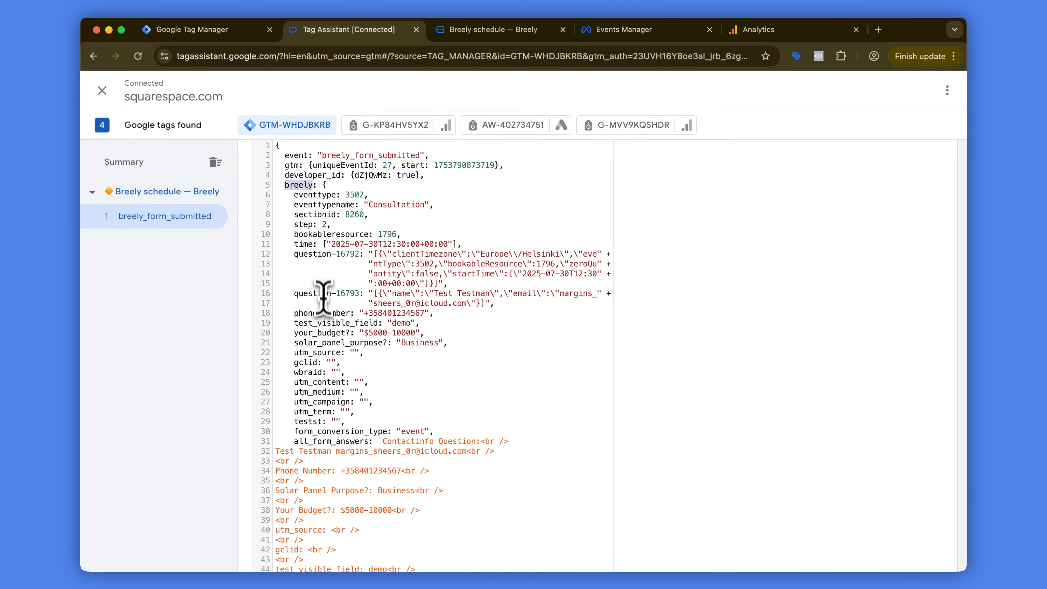
# Step: Examine the client name, phone and email keys further down in the event's Data Layer values
pyautogui.scroll(-10, 322, 313)
pyautogui.scroll(-5, 322, 320)
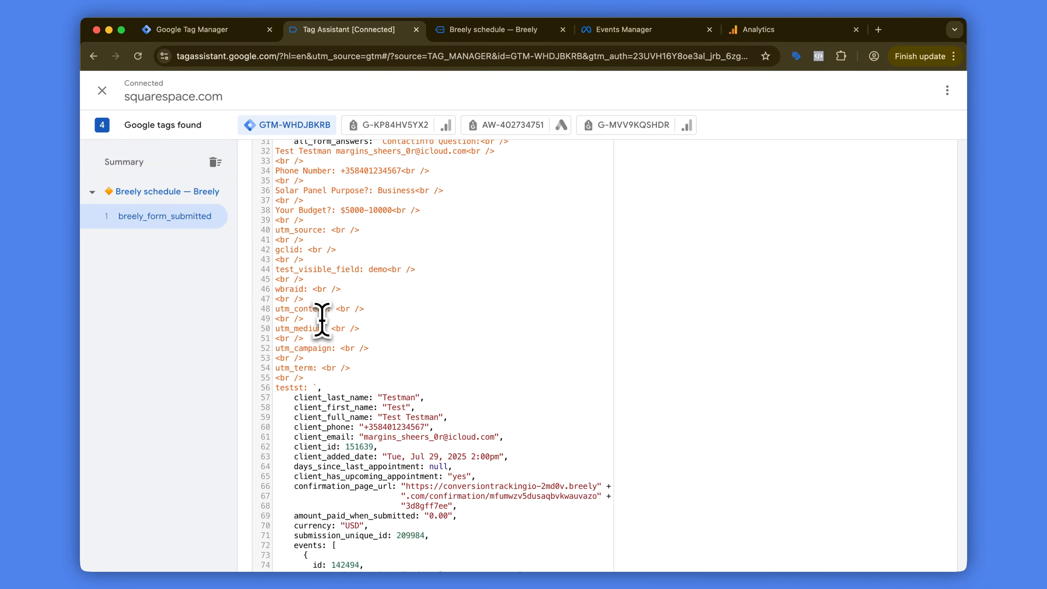
pyautogui.doubleClick(353, 401)
pyautogui.doubleClick(634, 210)
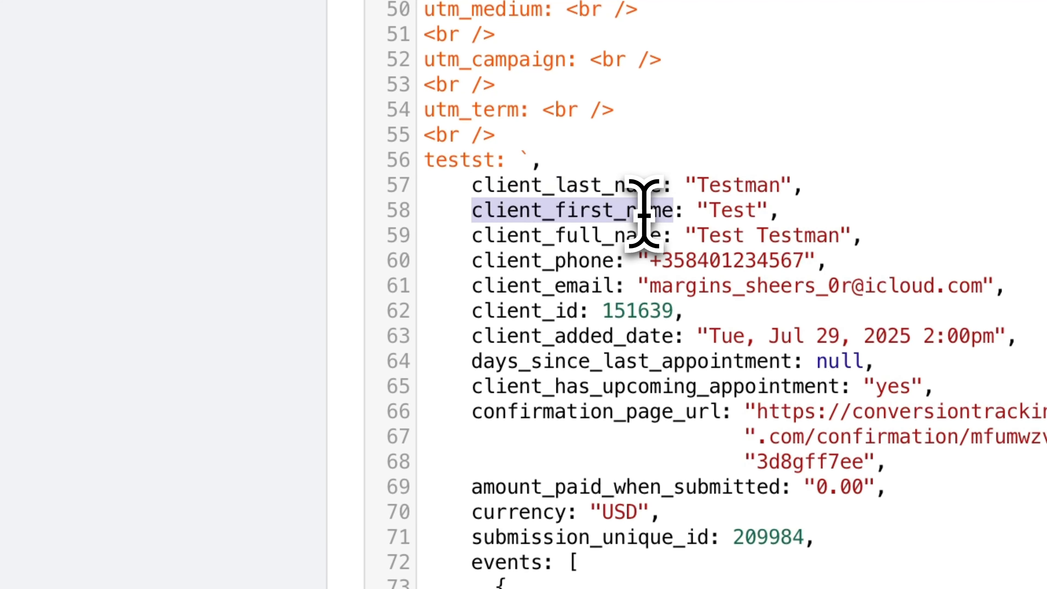
pyautogui.doubleClick(605, 235)
pyautogui.doubleClick(571, 276)
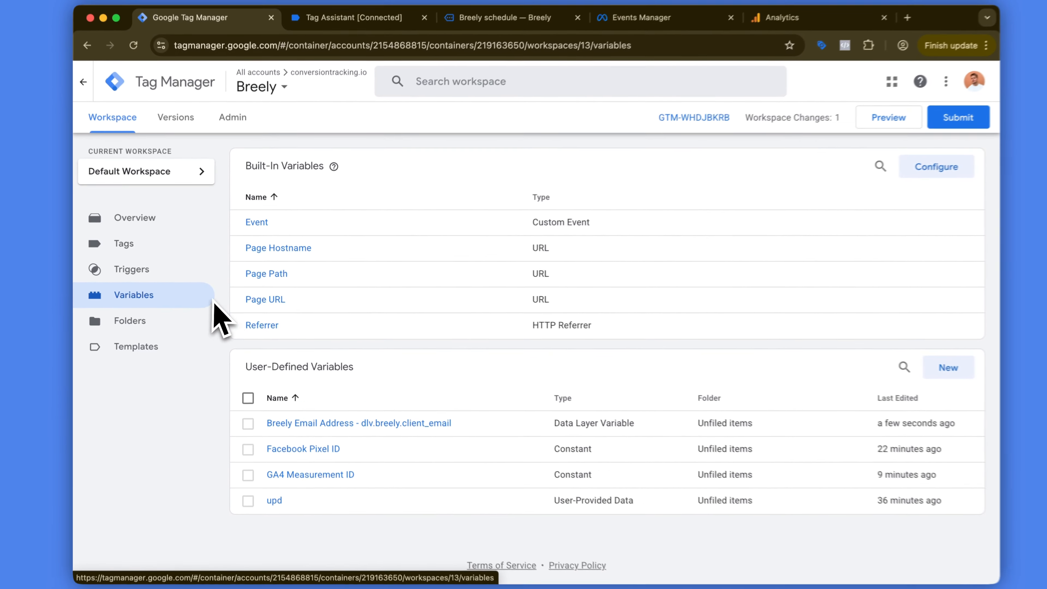
# Step: Open the user-defined variable Breely Email Address - dlv.breely.client_email and inspect its Data Layer Variable Name
pyautogui.moveTo(245, 366); pyautogui.dragTo(408, 373)
pyautogui.click(411, 373)
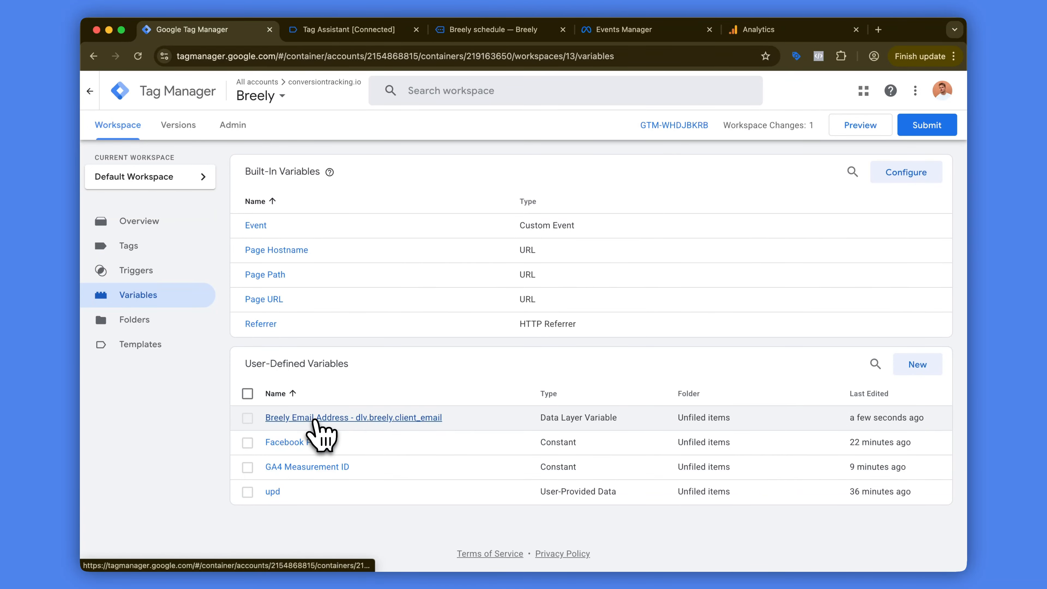
pyautogui.click(314, 418)
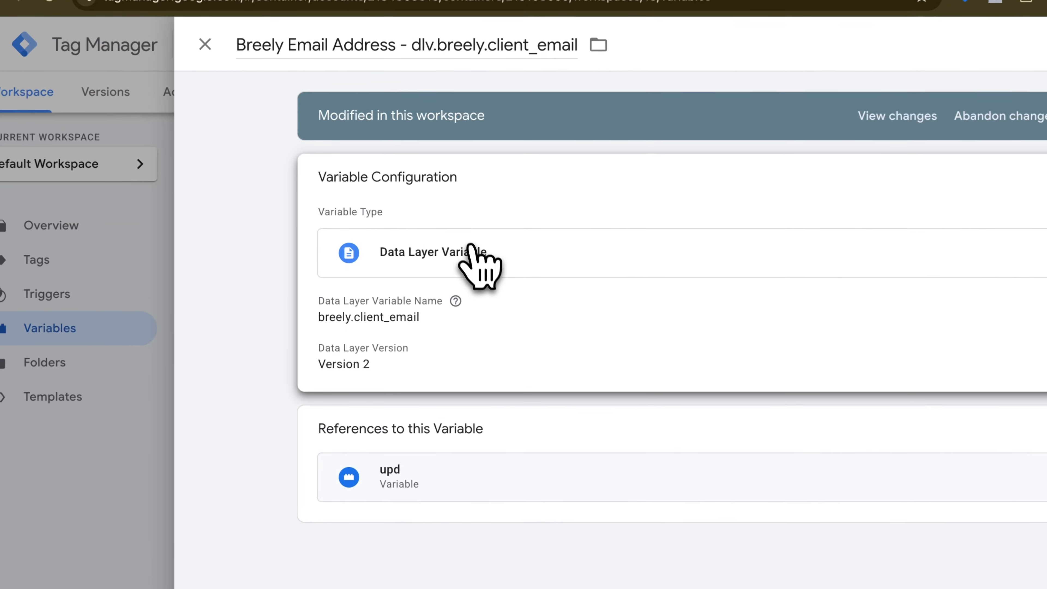
pyautogui.click(433, 339)
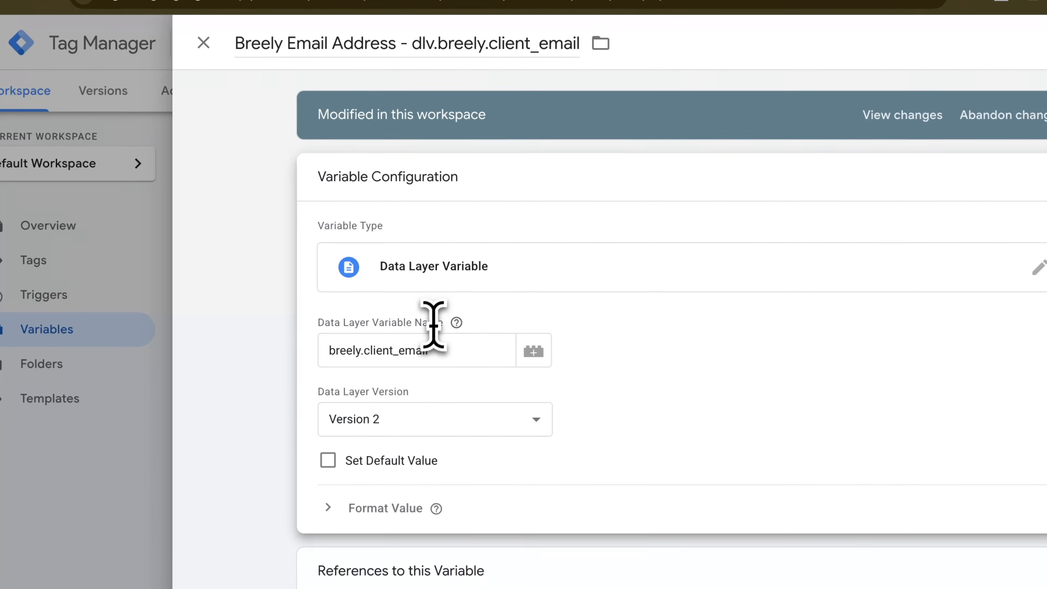
pyautogui.click(361, 352)
pyautogui.doubleClick(394, 351)
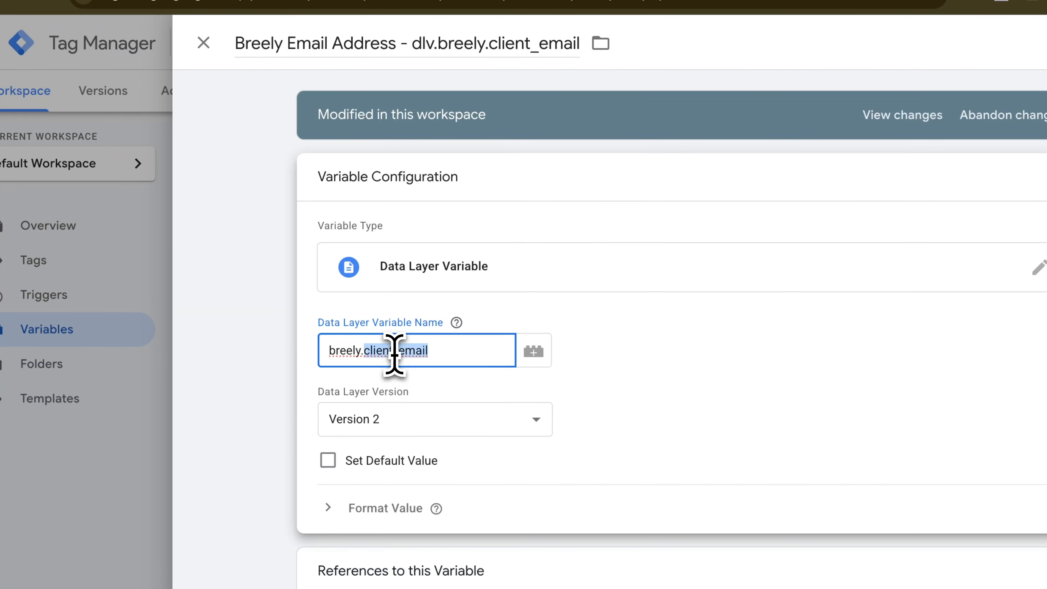
pyautogui.click(450, 351)
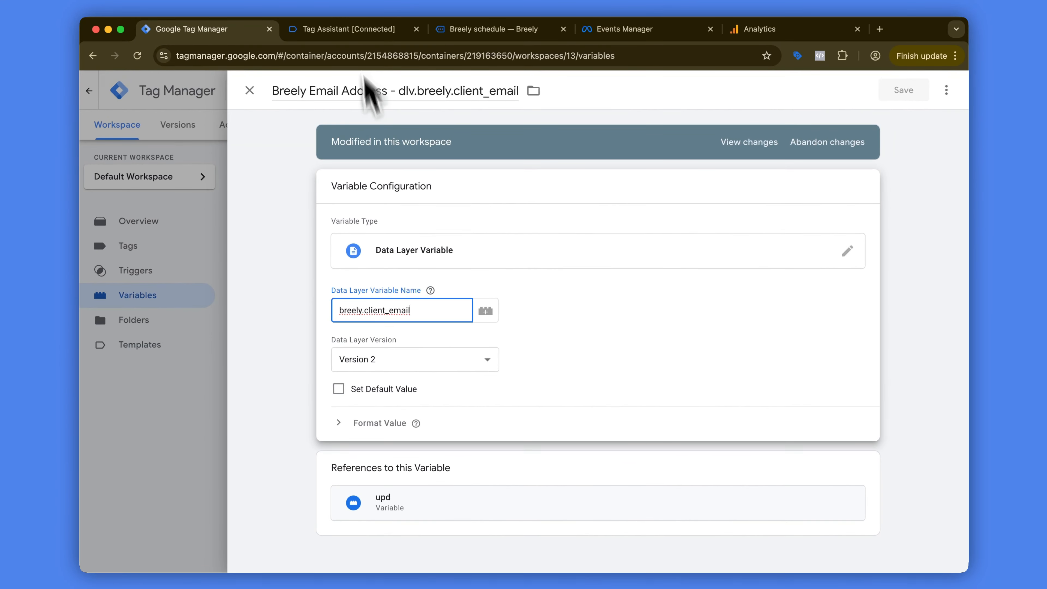
# Step: Switch to Tag Assistant and compare the client_first_name, client_phone and client_email keys with the variable's naming
pyautogui.click(358, 25)
pyautogui.scroll(-3, 332, 317)
pyautogui.scroll(-1, 332, 316)
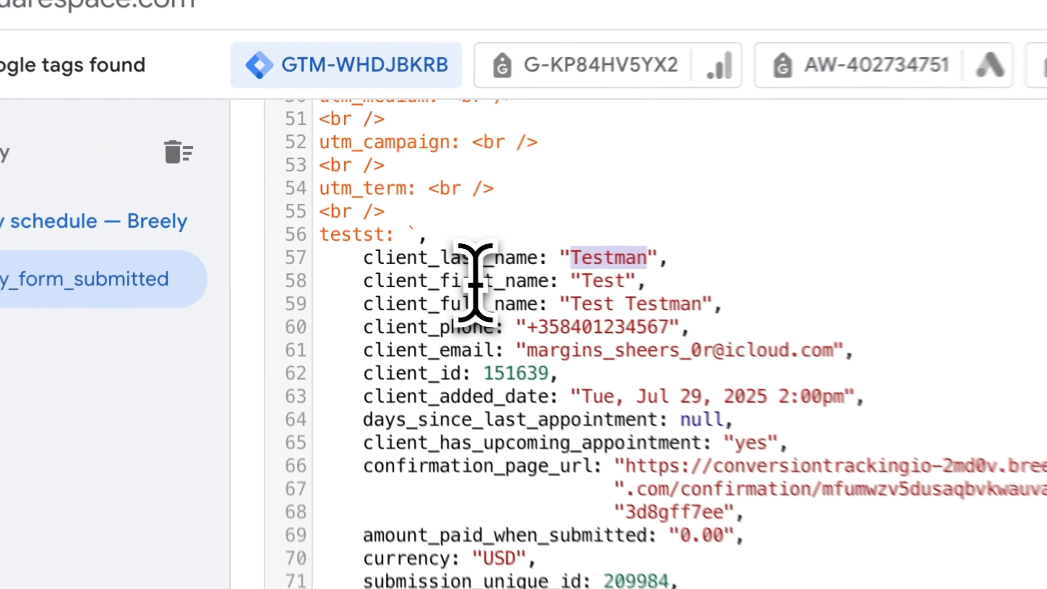
pyautogui.doubleClick(341, 217)
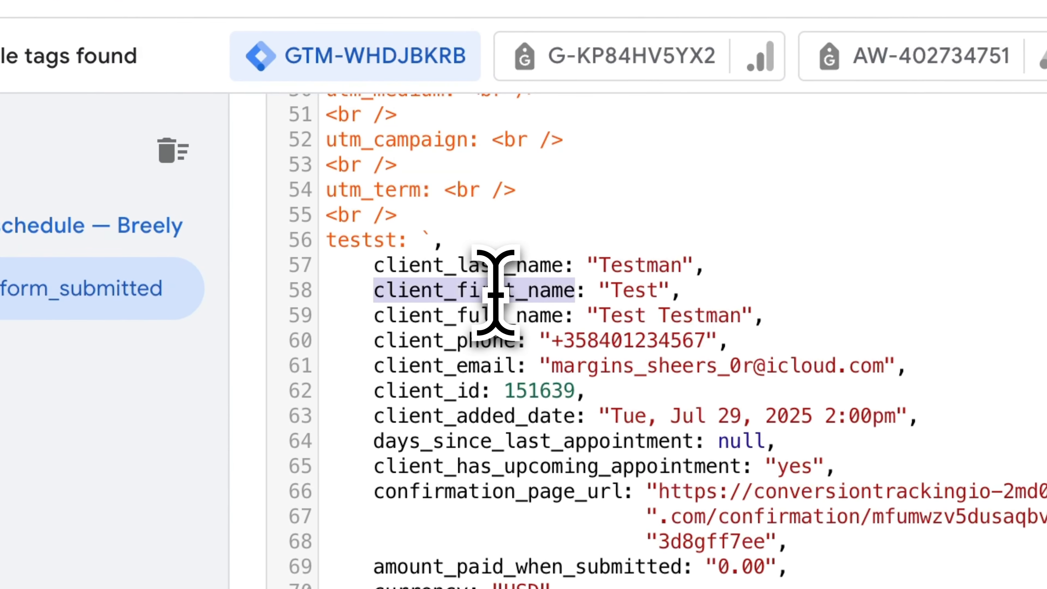
pyautogui.doubleClick(498, 341)
pyautogui.doubleClick(490, 365)
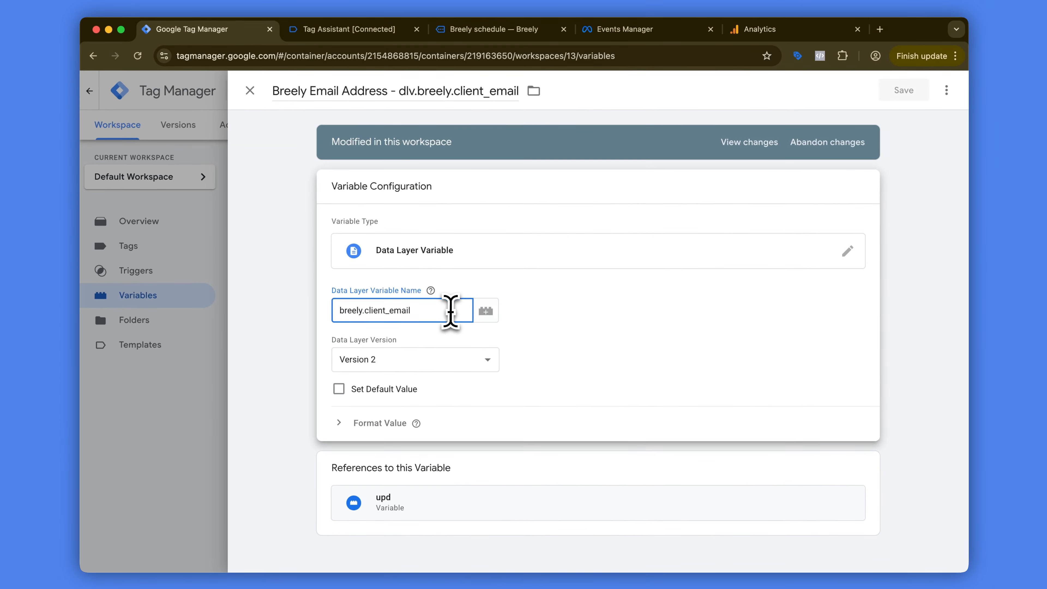
# Step: Recheck the email variable's data layer name in Tag Manager and close the variable
pyautogui.moveTo(448, 308); pyautogui.dragTo(315, 327)
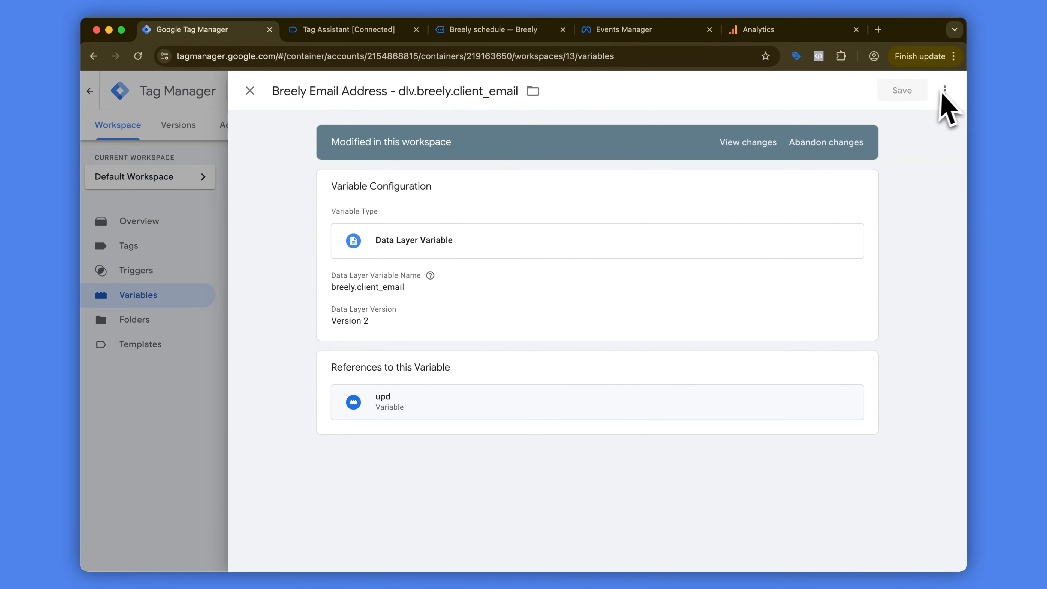
pyautogui.click(249, 90)
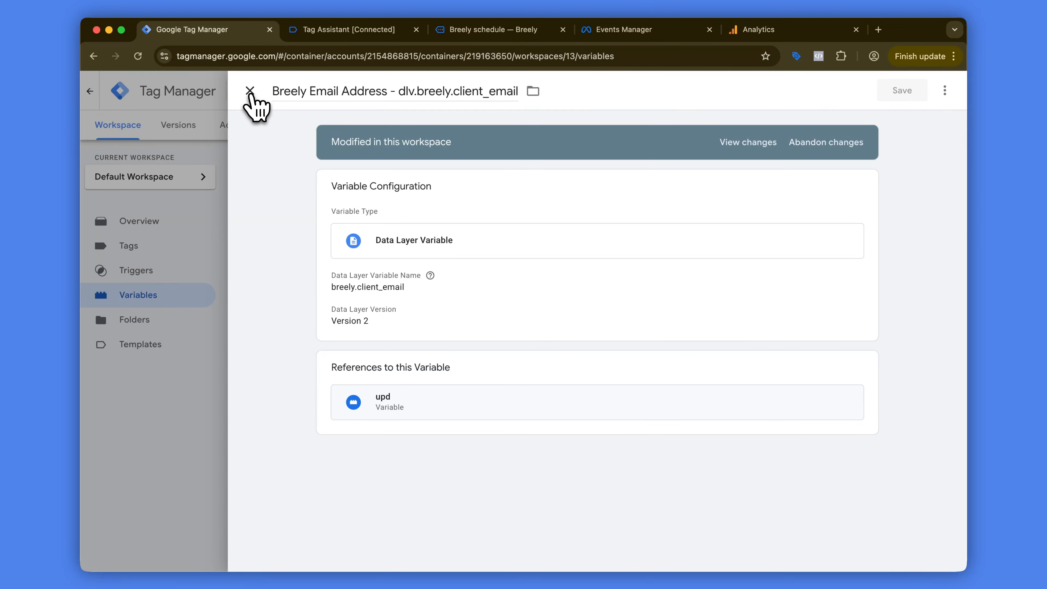
pyautogui.click(249, 90)
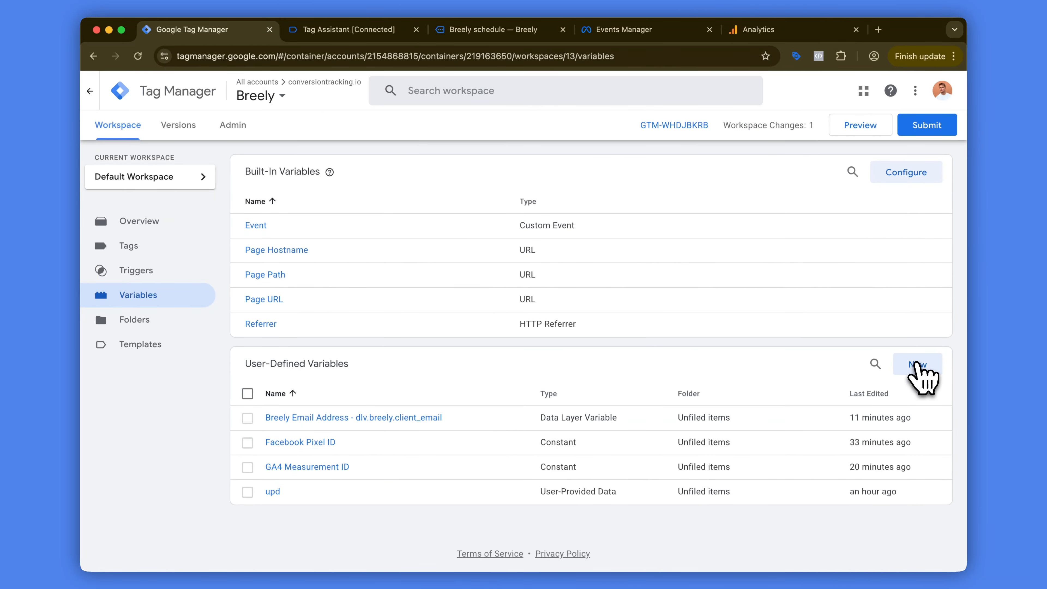
# Step: Create a new user-defined variable of type Data Layer Variable
pyautogui.click(917, 365)
pyautogui.click(782, 252)
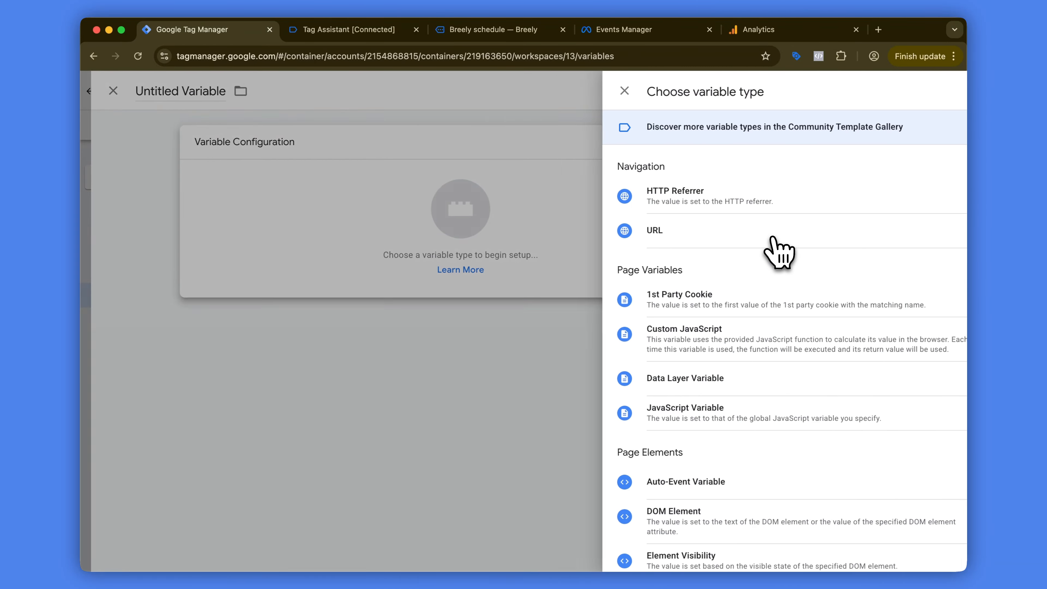
pyautogui.scroll(-2, 785, 247)
pyautogui.click(764, 335)
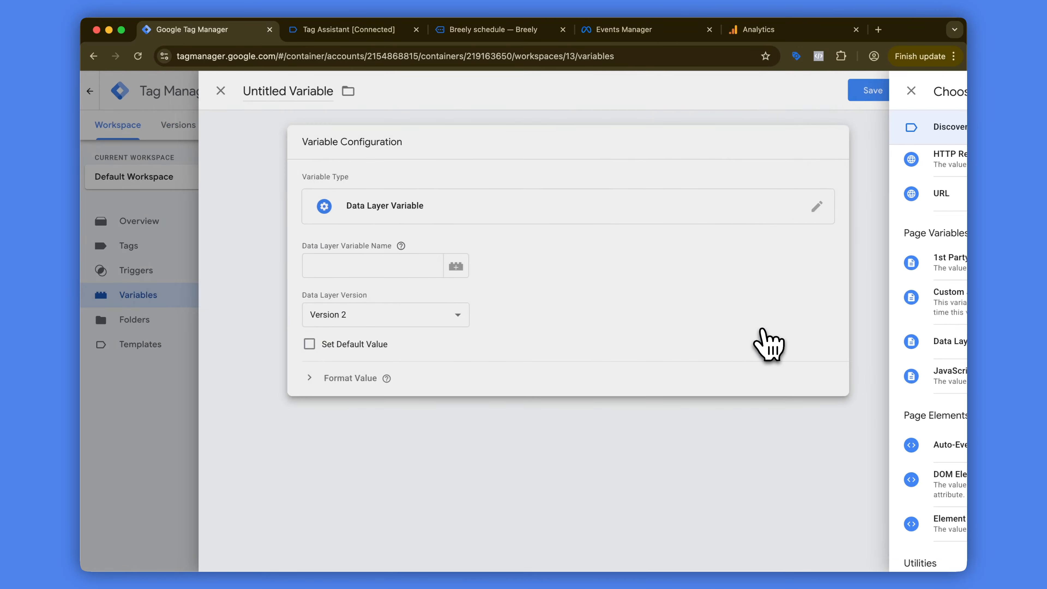
# Step: Copy the submission_unique_id key from Tag Assistant and set the new variable's Data Layer Variable Name to breely.submission_unique_id
pyautogui.hotkey('ctrl', 'Tab')
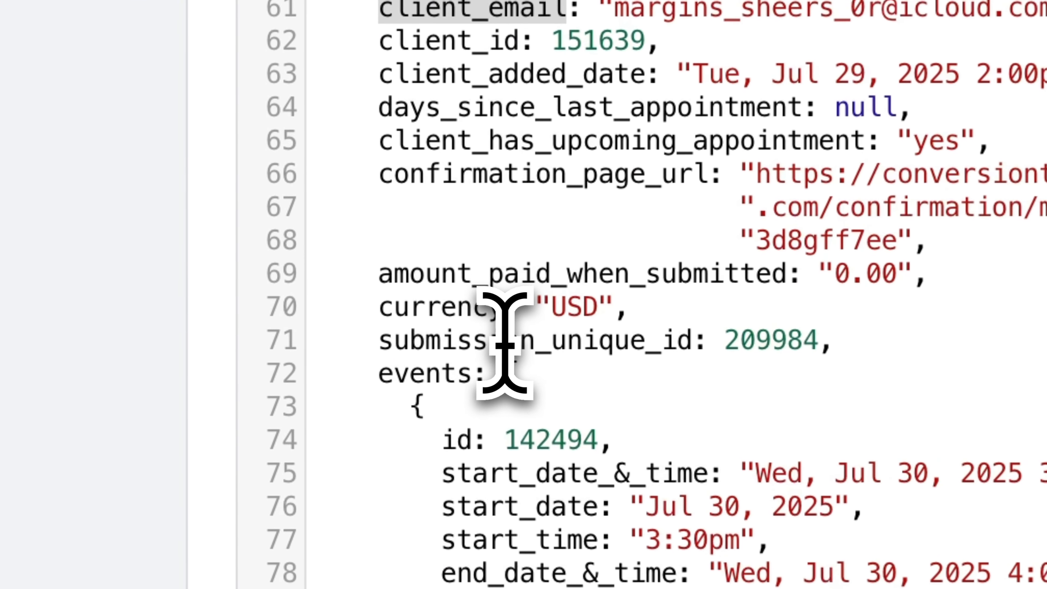
pyautogui.doubleClick(331, 344)
pyautogui.hotkey('ctrl', 'c')
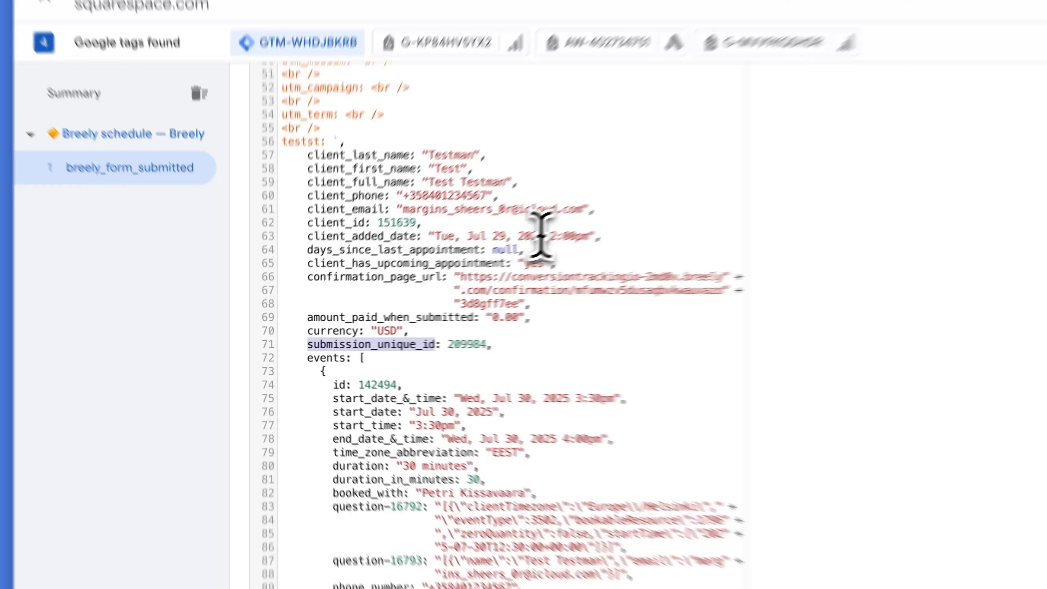
pyautogui.hotkey('ctrl', 'shift', 'Tab')
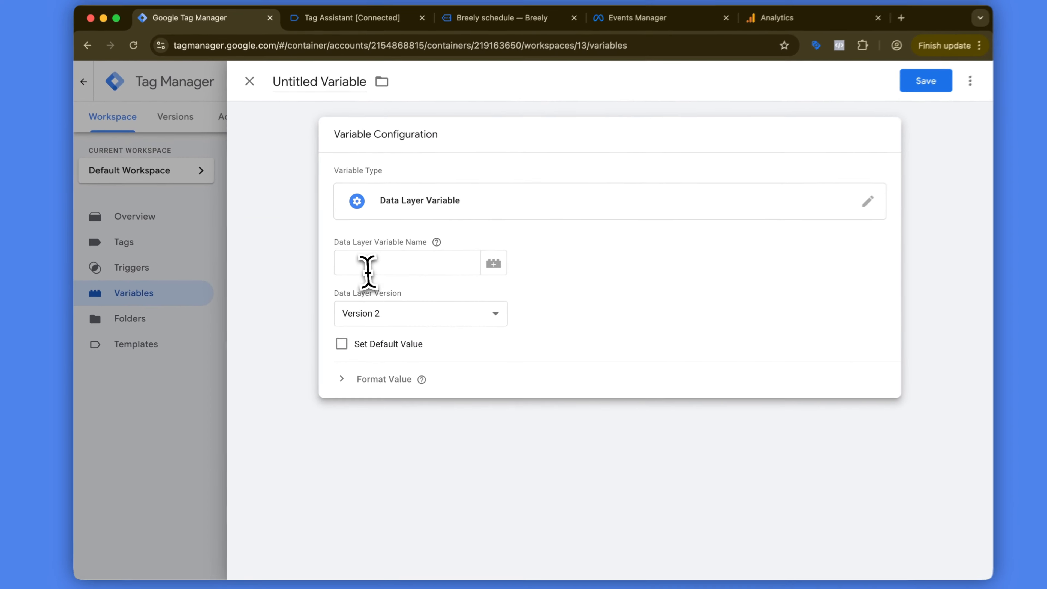
pyautogui.click(367, 273)
pyautogui.write('breely.')
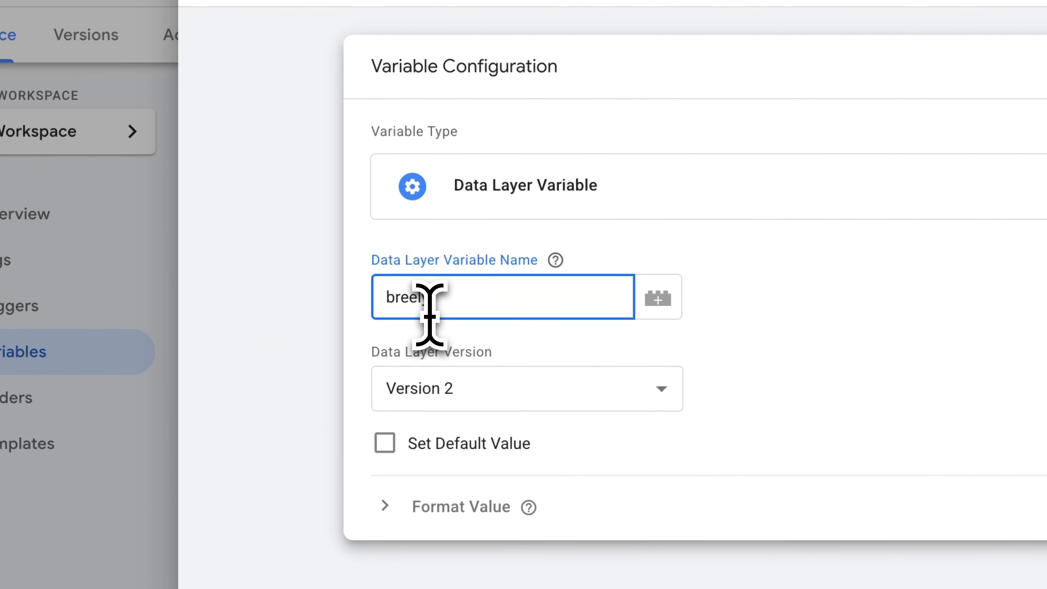
pyautogui.hotkey('ctrl', 'v')
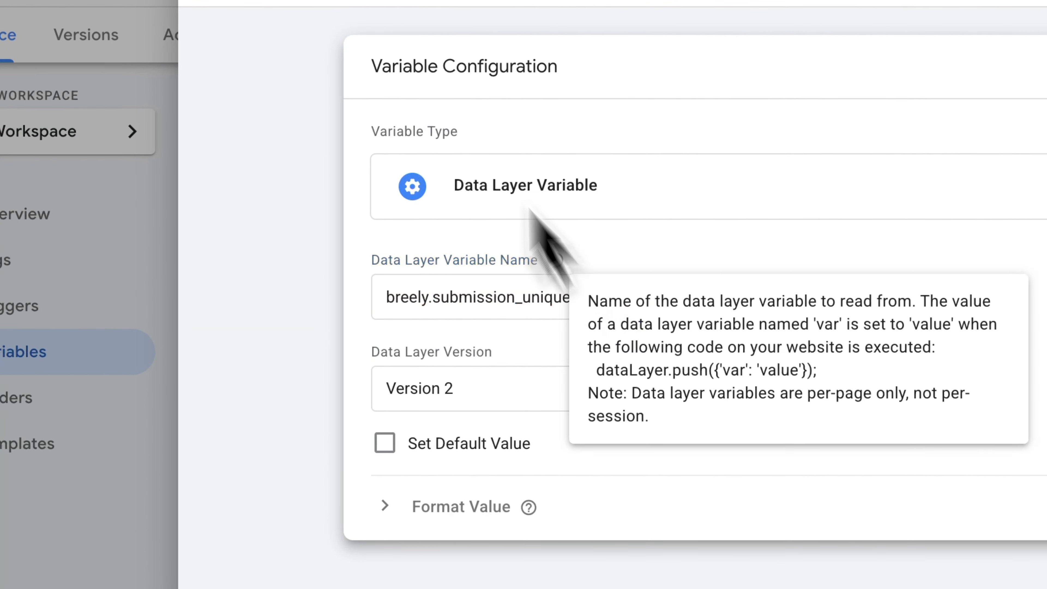
# Step: Name the new data layer variable "Breely Submission Unique ID" and save it
pyautogui.hotkey('ctrl', 'Tab')
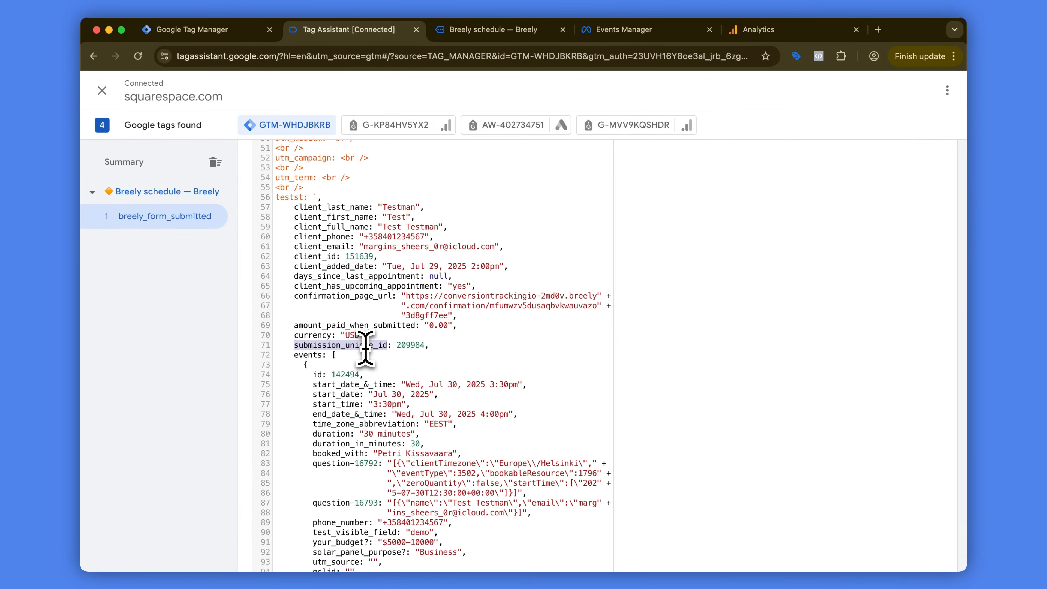
pyautogui.hotkey('ctrl', 'shift', 'Tab')
pyautogui.tripleClick(427, 264)
pyautogui.press('super+c')
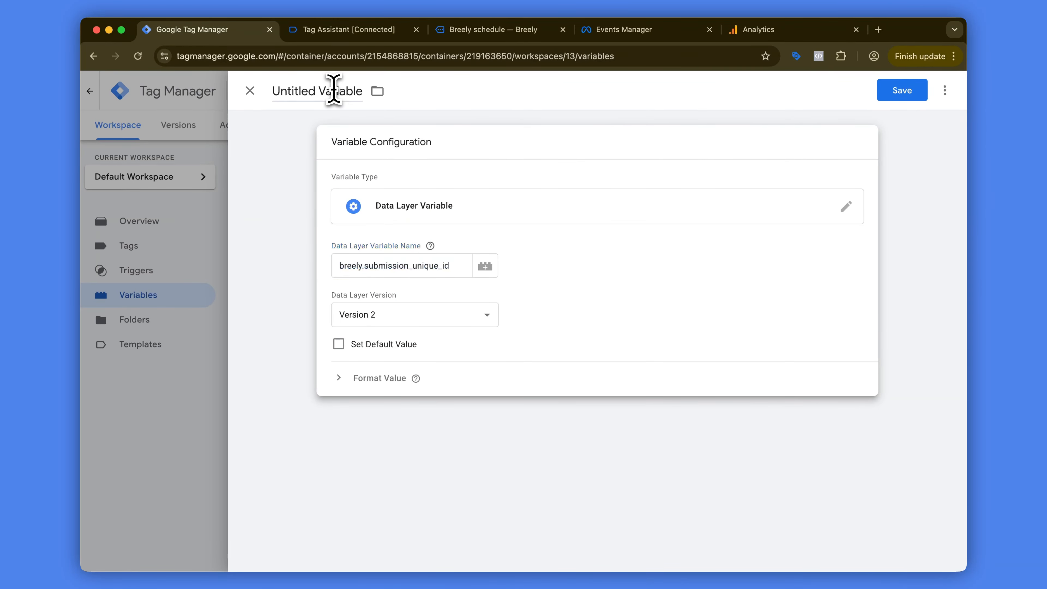
pyautogui.click(329, 88)
pyautogui.press('super+v')
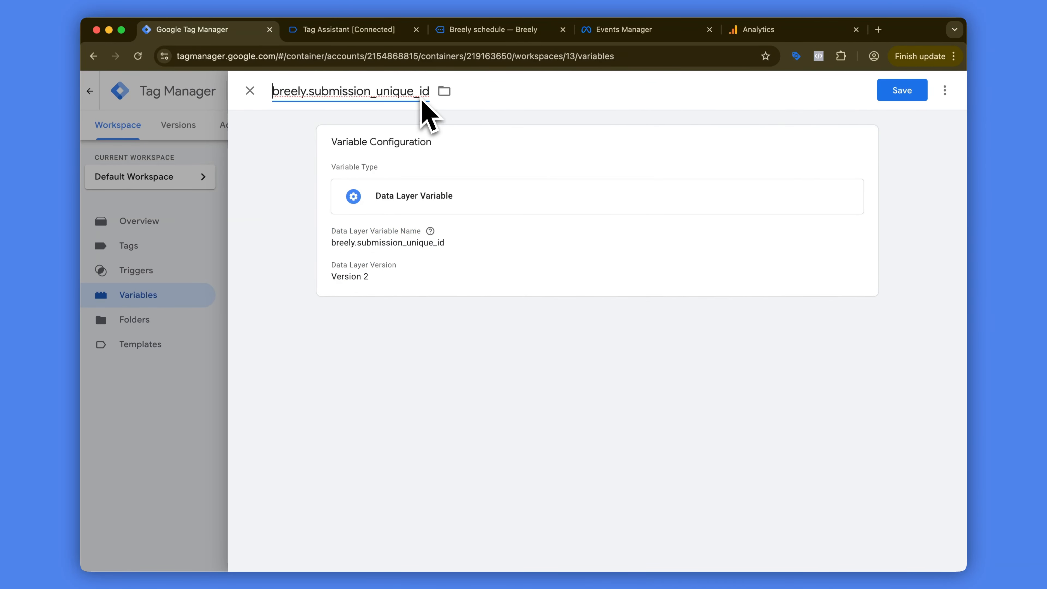
pyautogui.click(386, 91)
pyautogui.write('Br')
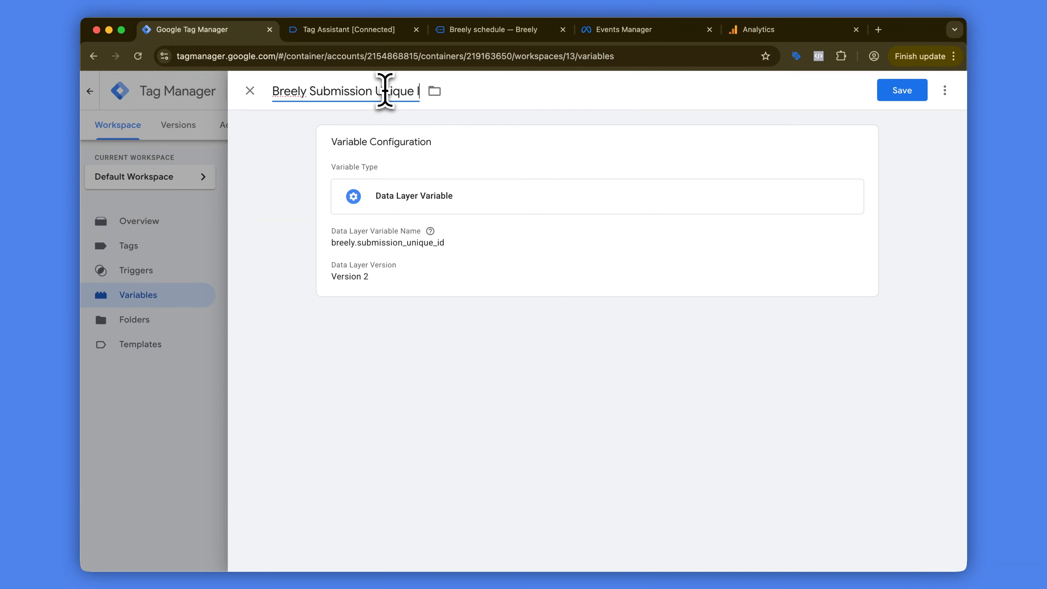
pyautogui.write('D')
pyautogui.click(898, 90)
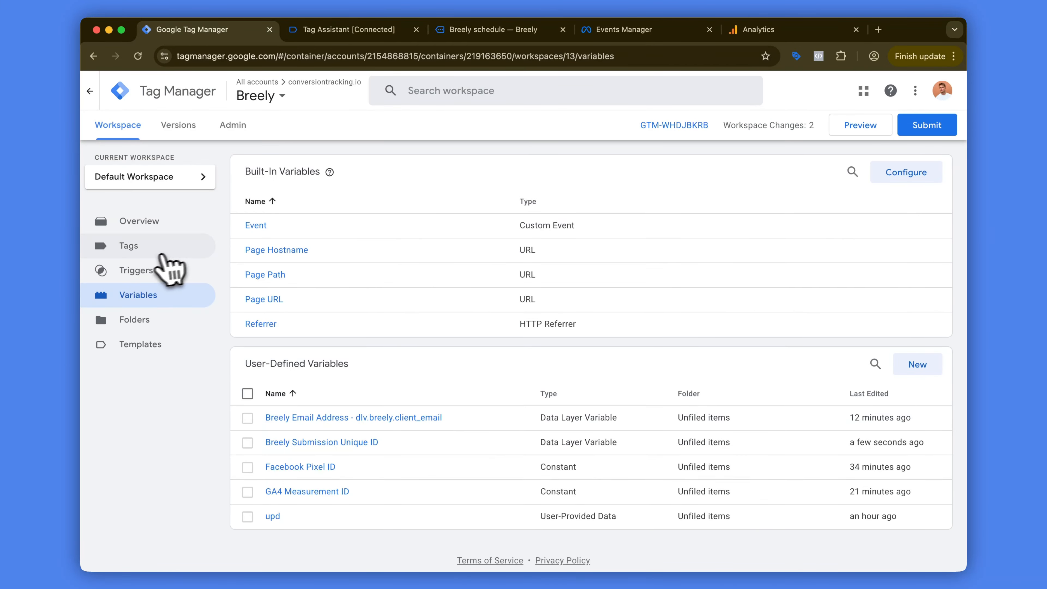
# Step: Set the Transaction ID of the Google Ads - Breely Appointment tag to {{Breely Submission Unique ID}} and save the tag
pyautogui.click(153, 254)
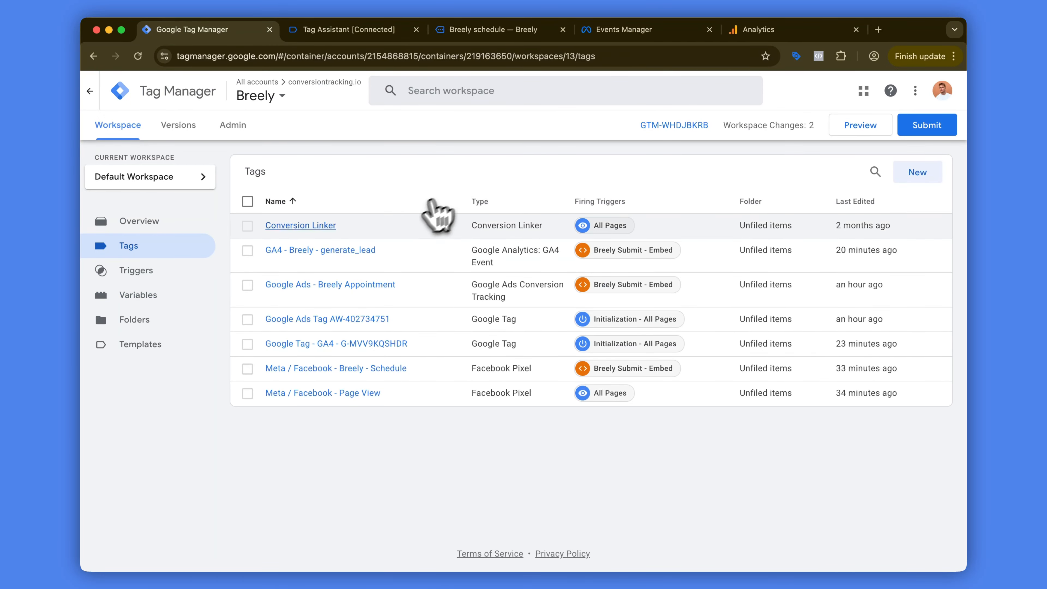
pyautogui.click(355, 285)
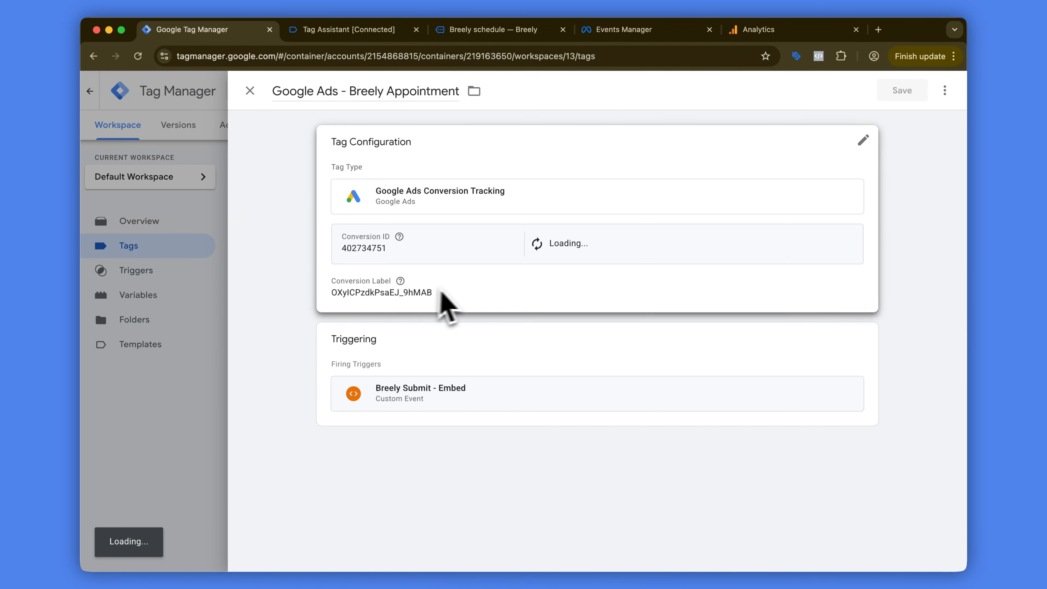
pyautogui.click(441, 292)
pyautogui.click(420, 427)
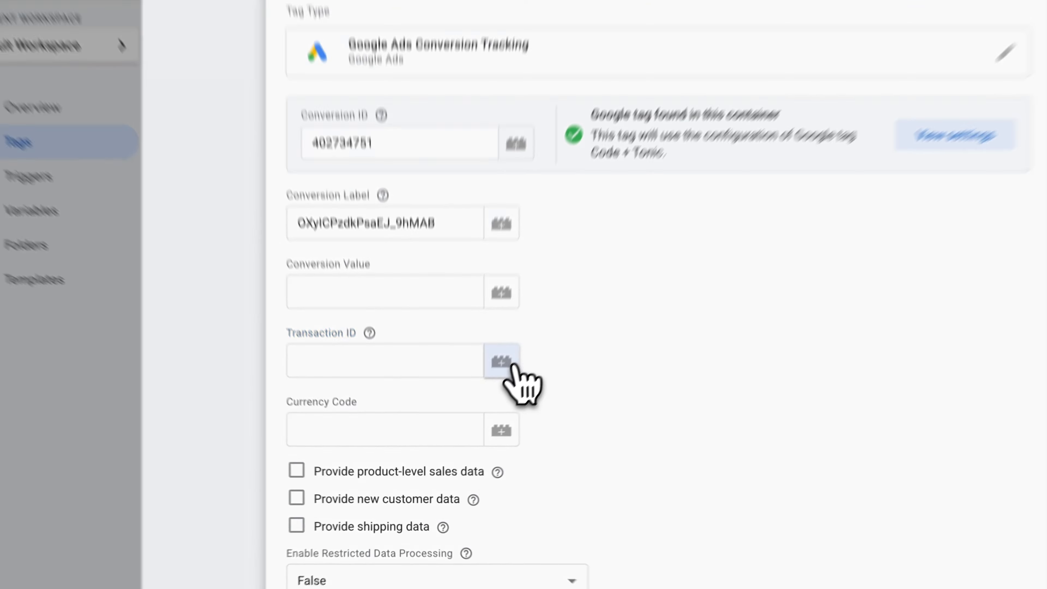
pyautogui.click(541, 330)
pyautogui.click(428, 170)
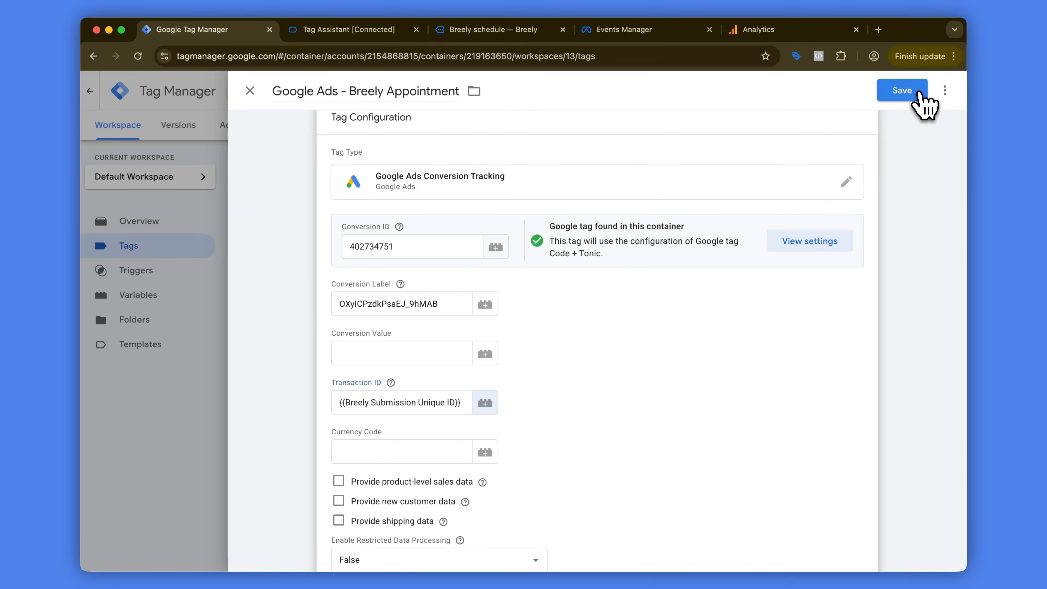
pyautogui.click(918, 94)
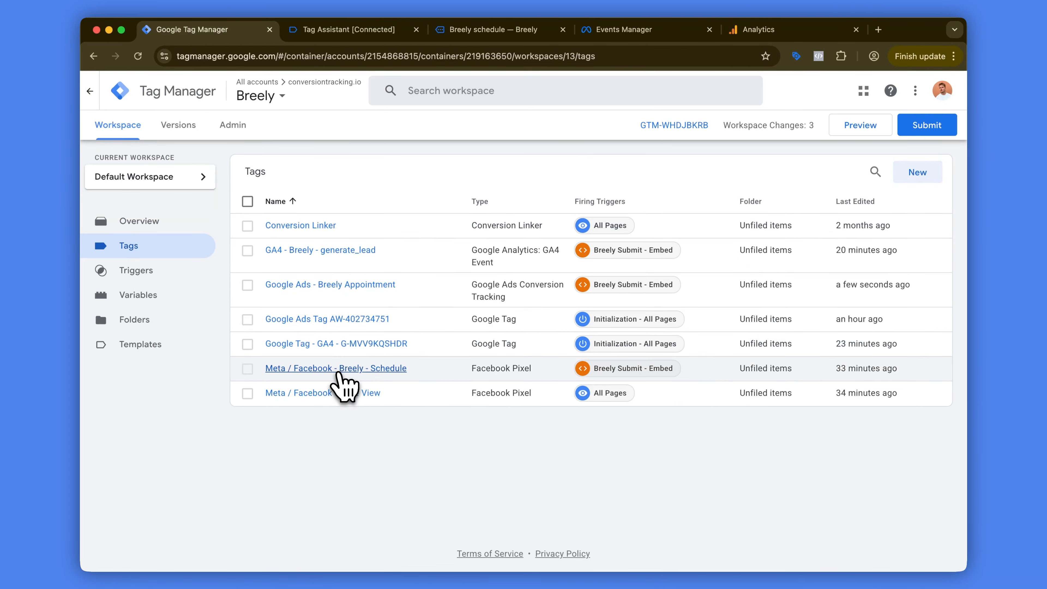
# Step: Set the Event ID of the Meta / Facebook - Breely - Schedule tag to {{Breely Submission Unique ID}} and save the tag
pyautogui.click(340, 369)
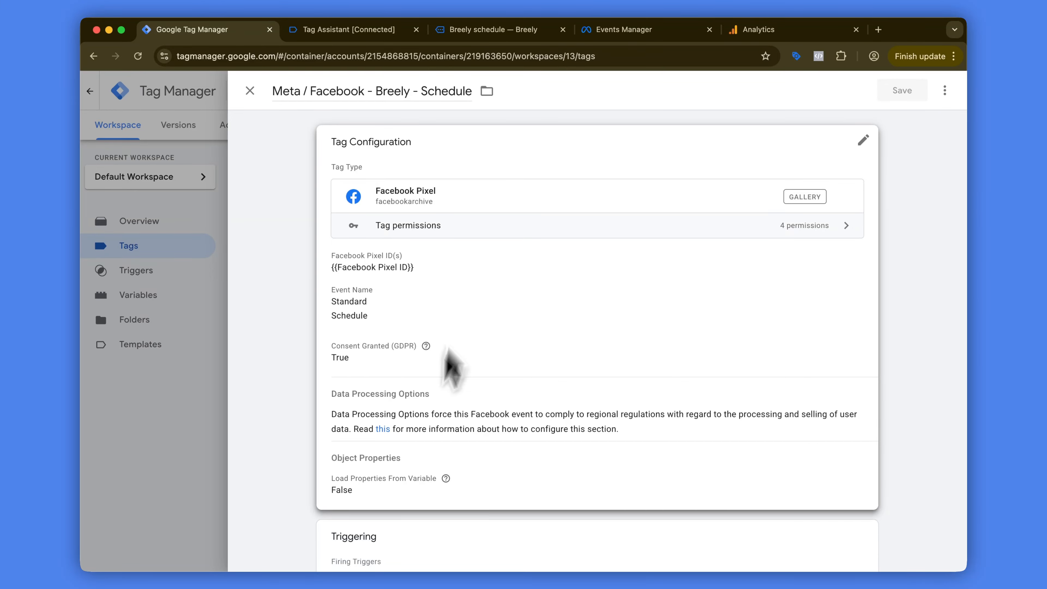
pyautogui.scroll(-2, 444, 371)
pyautogui.click(457, 416)
pyautogui.scroll(-3, 474, 400)
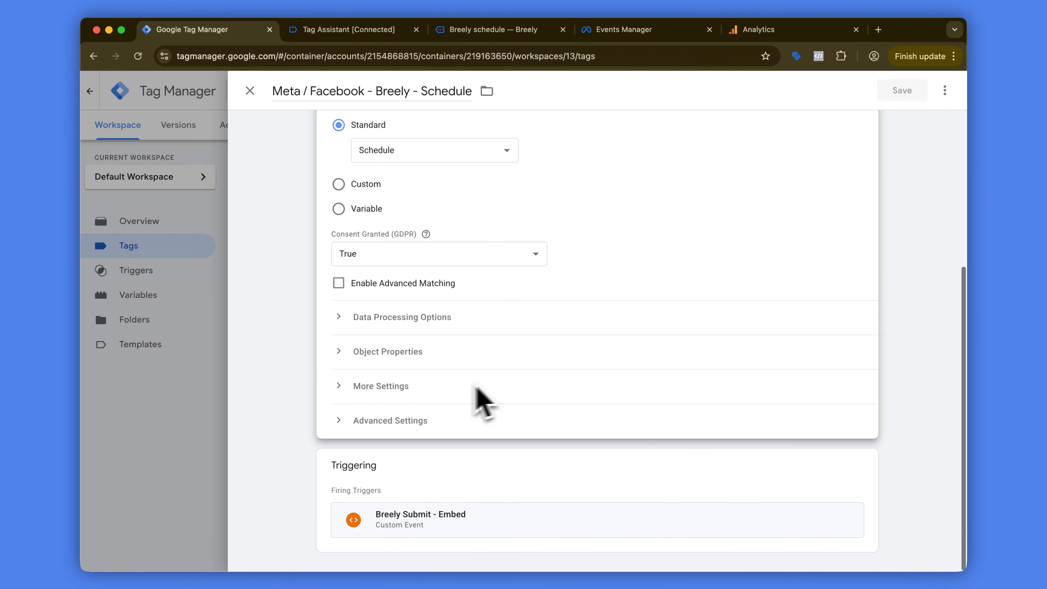
pyautogui.click(399, 390)
pyautogui.click(399, 466)
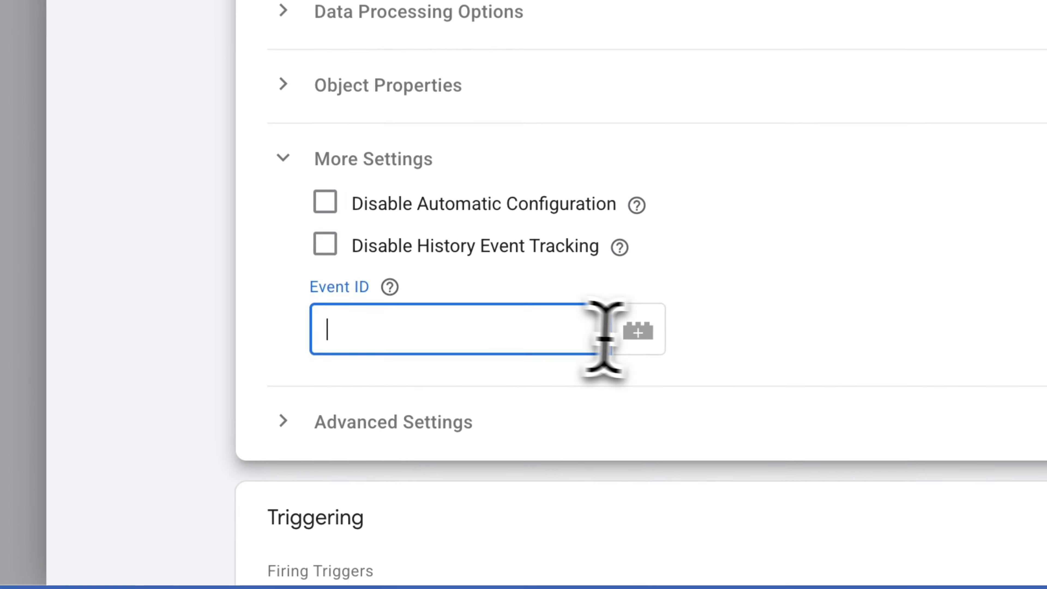
pyautogui.click(498, 464)
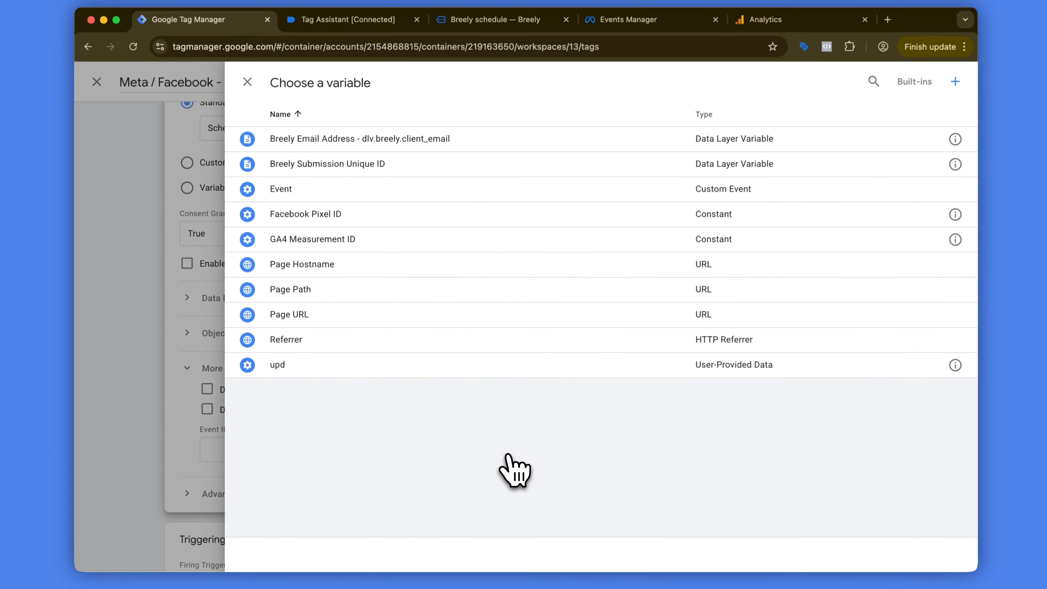
pyautogui.click(449, 164)
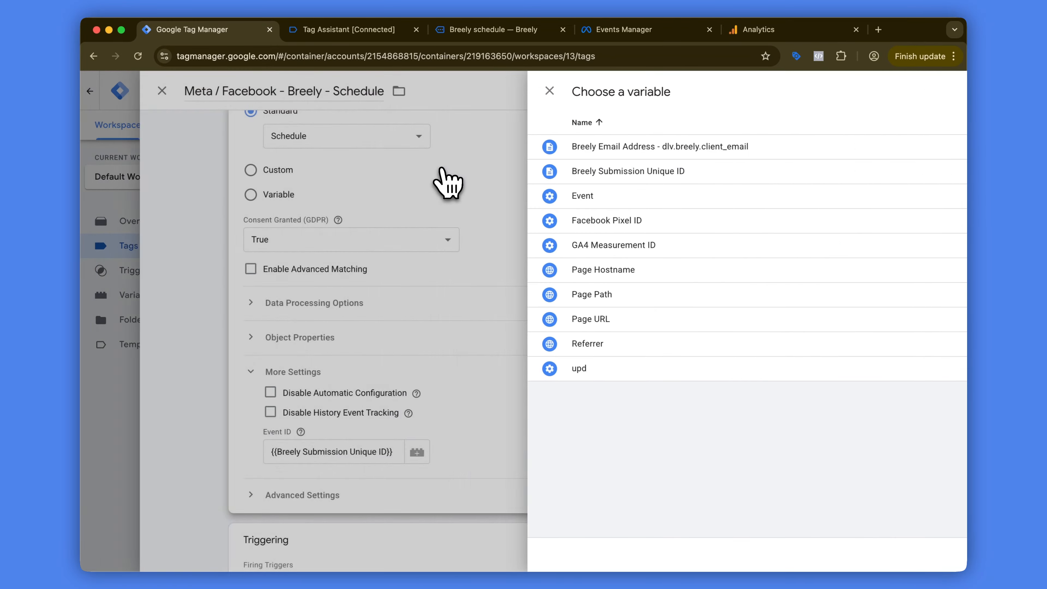
pyautogui.click(896, 94)
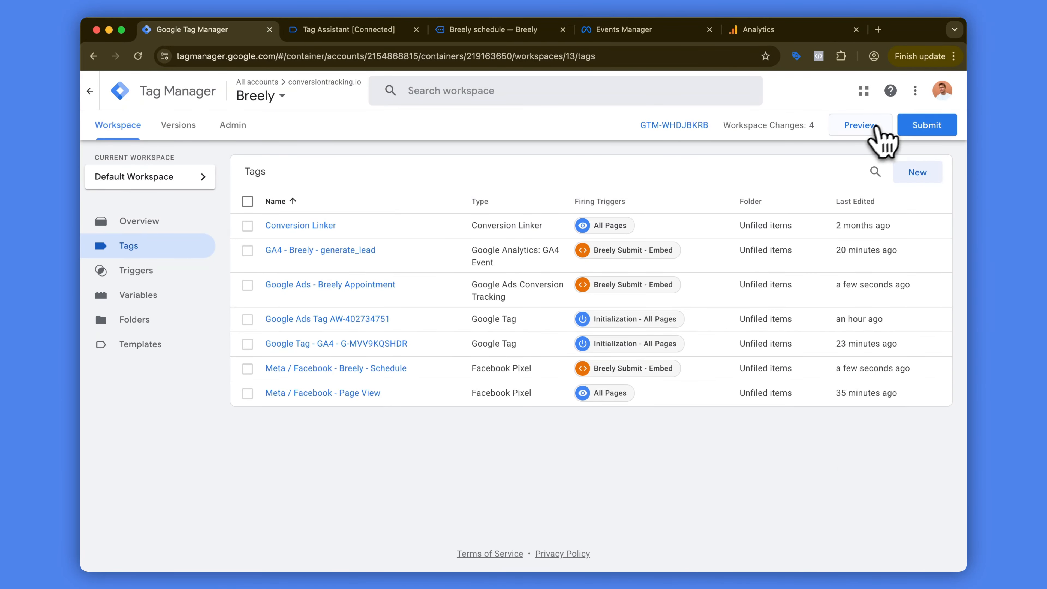
# Step: Preview the workspace, view the booking confirmation on the Breely schedule page, and switch to Tag Assistant
pyautogui.click(876, 128)
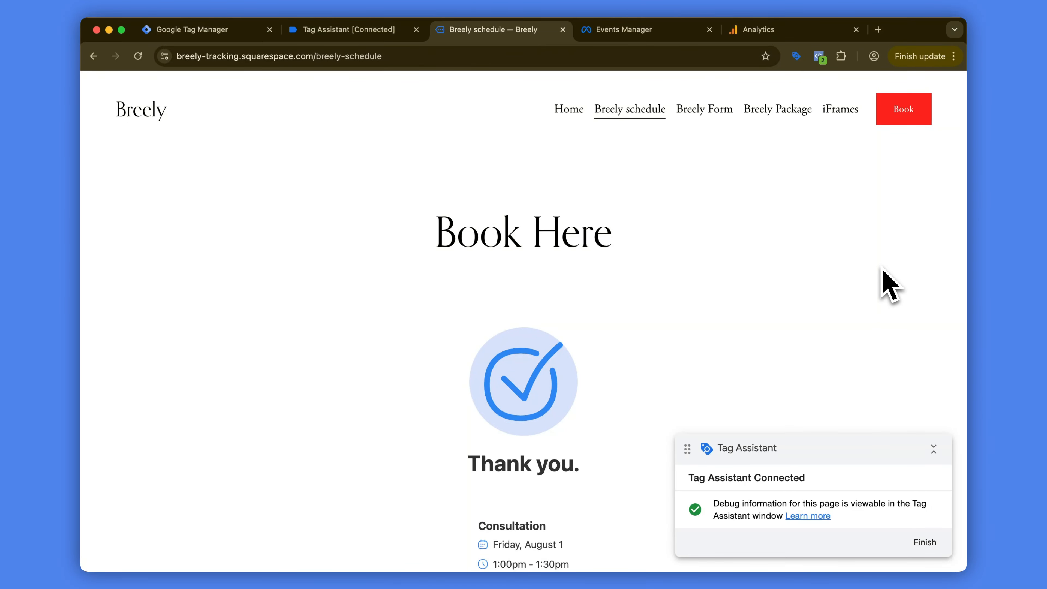
pyautogui.scroll(-3, 596, 398)
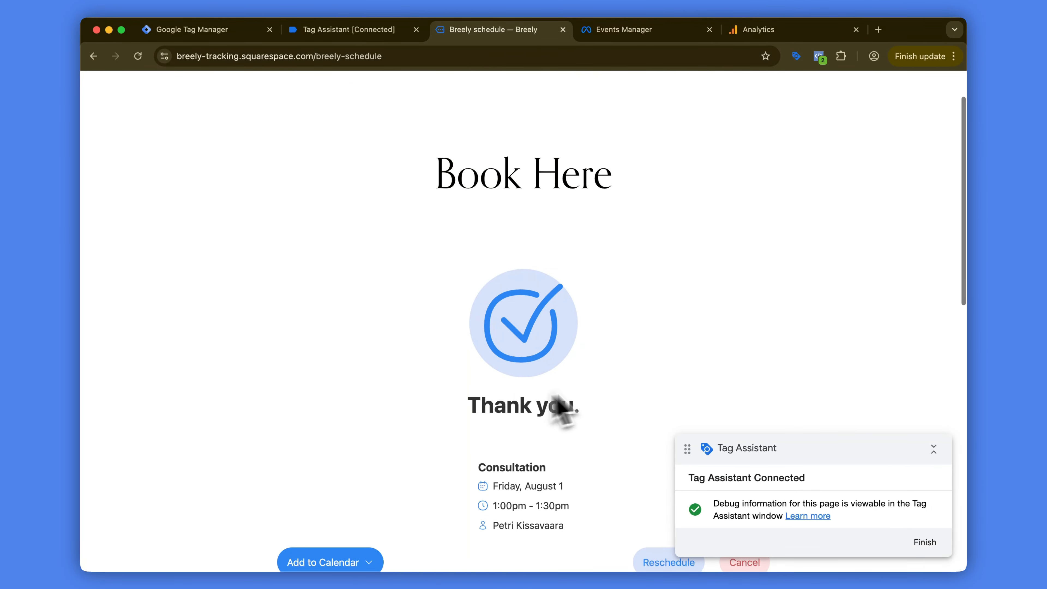
pyautogui.click(395, 31)
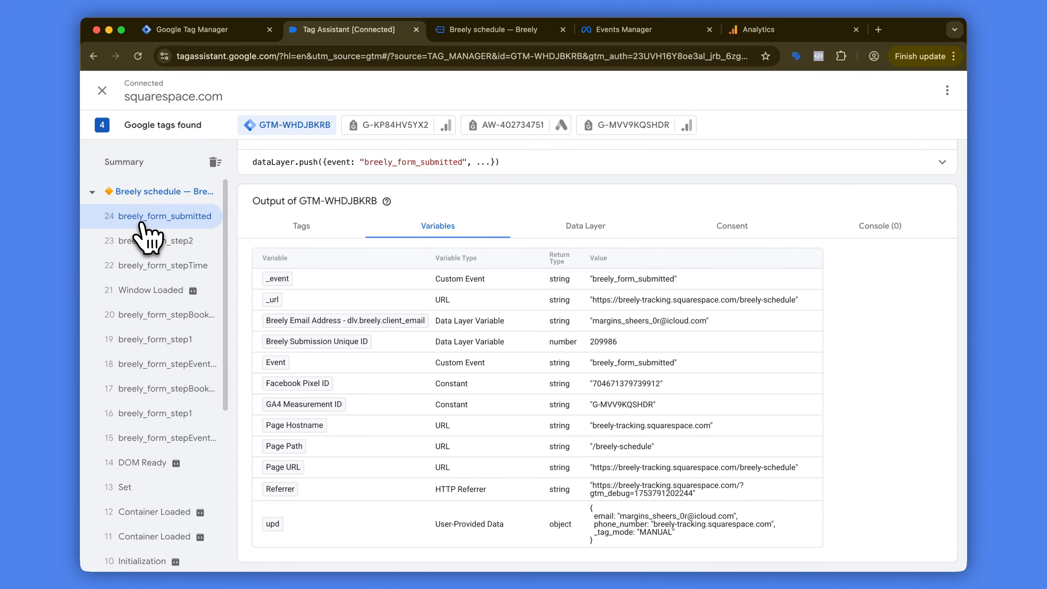
# Step: Examine the submission_unique_id entry in the data layer of the breely_form_submitted event
pyautogui.click(583, 229)
pyautogui.scroll(-10, 453, 338)
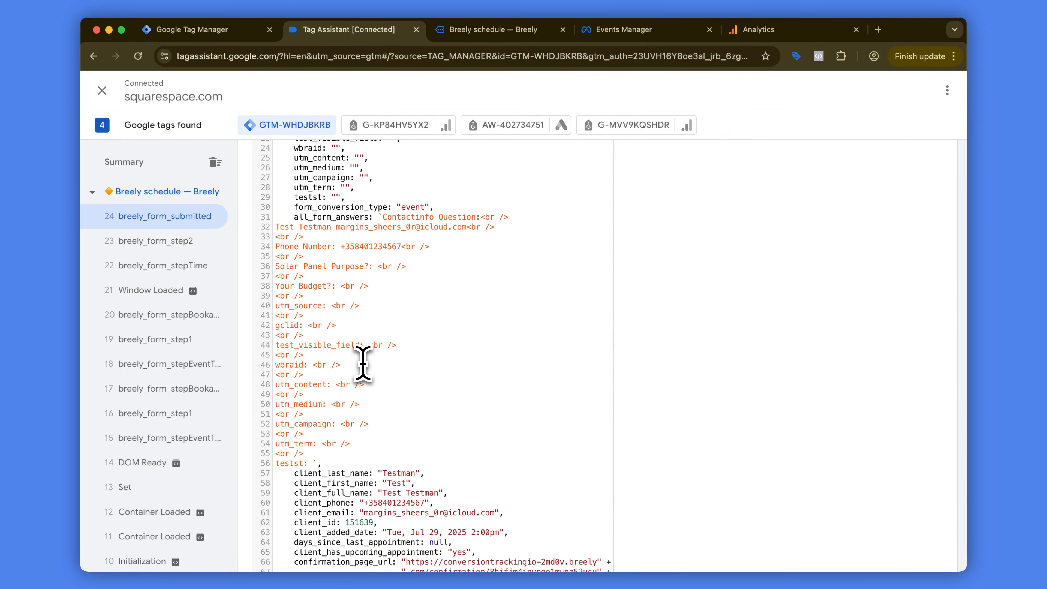
pyautogui.scroll(-5, 362, 363)
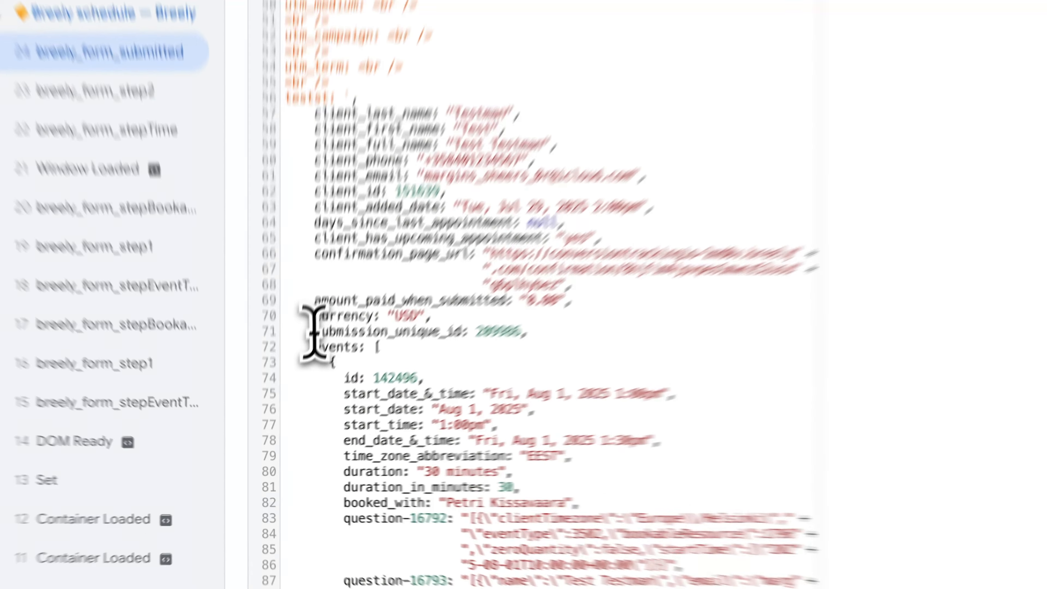
pyautogui.moveTo(293, 393); pyautogui.dragTo(453, 393)
pyautogui.click(453, 394)
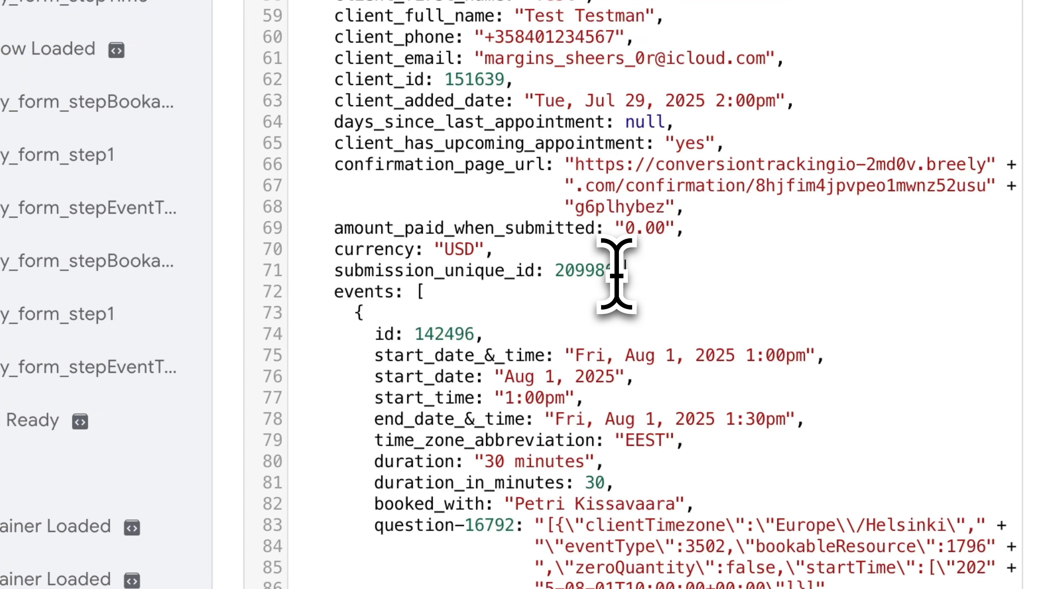
pyautogui.moveTo(616, 272); pyautogui.dragTo(552, 269)
pyautogui.scroll(10, 552, 272)
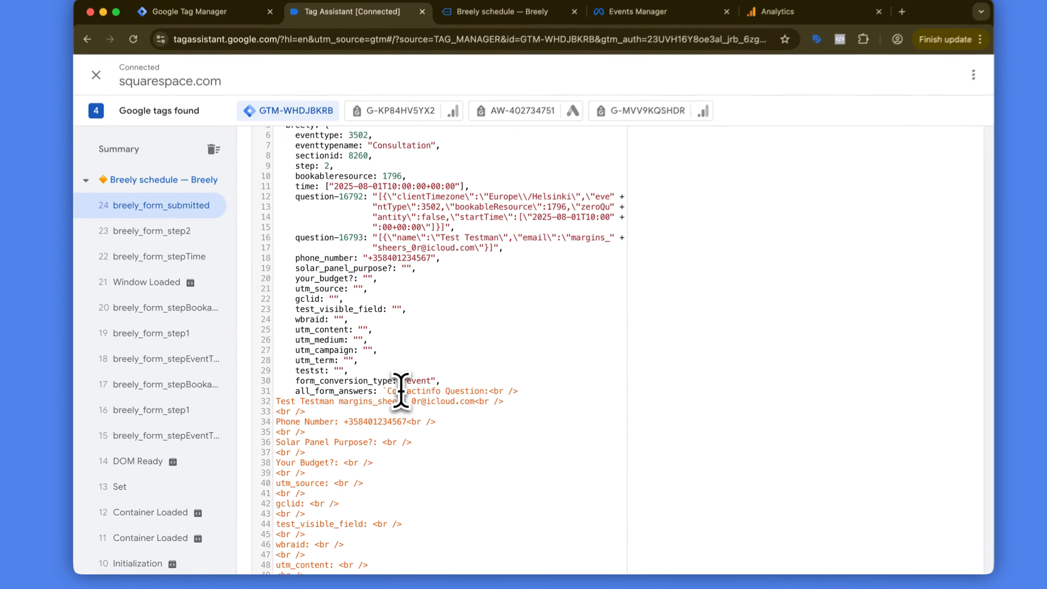
pyautogui.scroll(5, 400, 390)
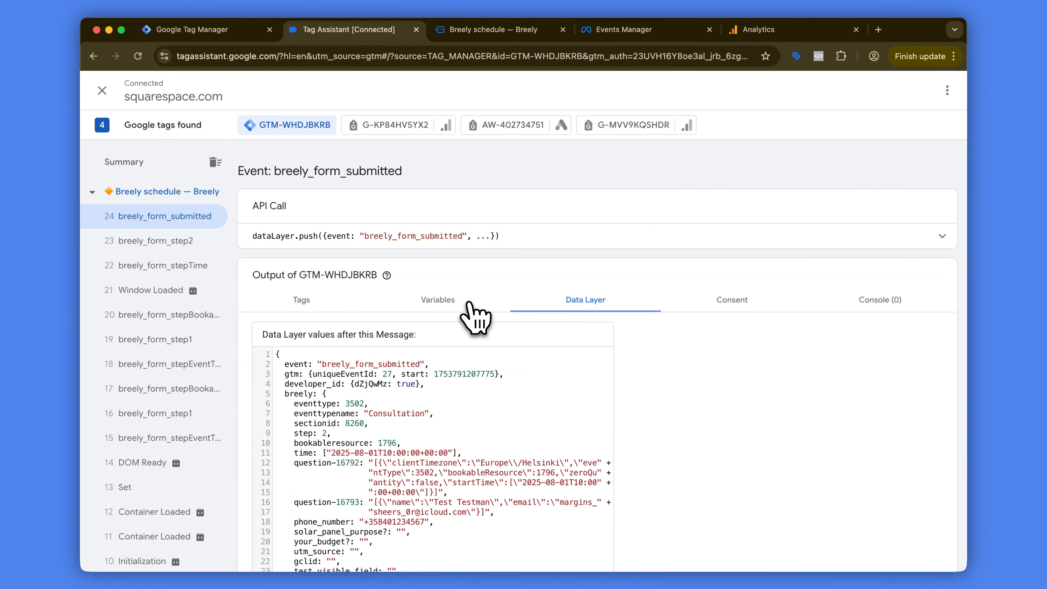
# Step: Check the value of the Breely Submission Unique ID variable for the breely_form_submitted event
pyautogui.click(469, 304)
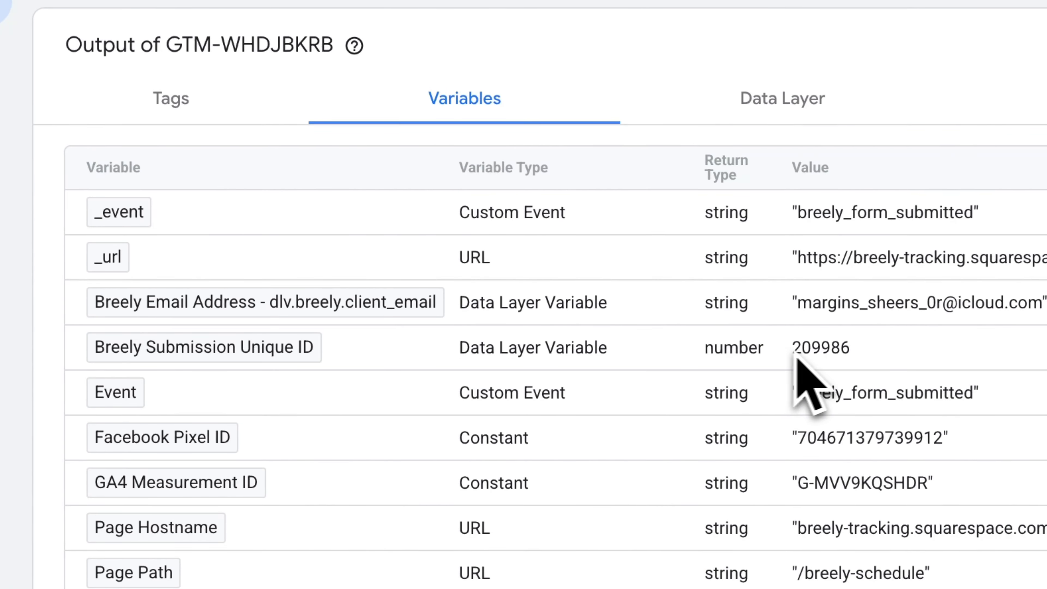
pyautogui.moveTo(796, 351); pyautogui.dragTo(866, 353)
pyautogui.click(865, 353)
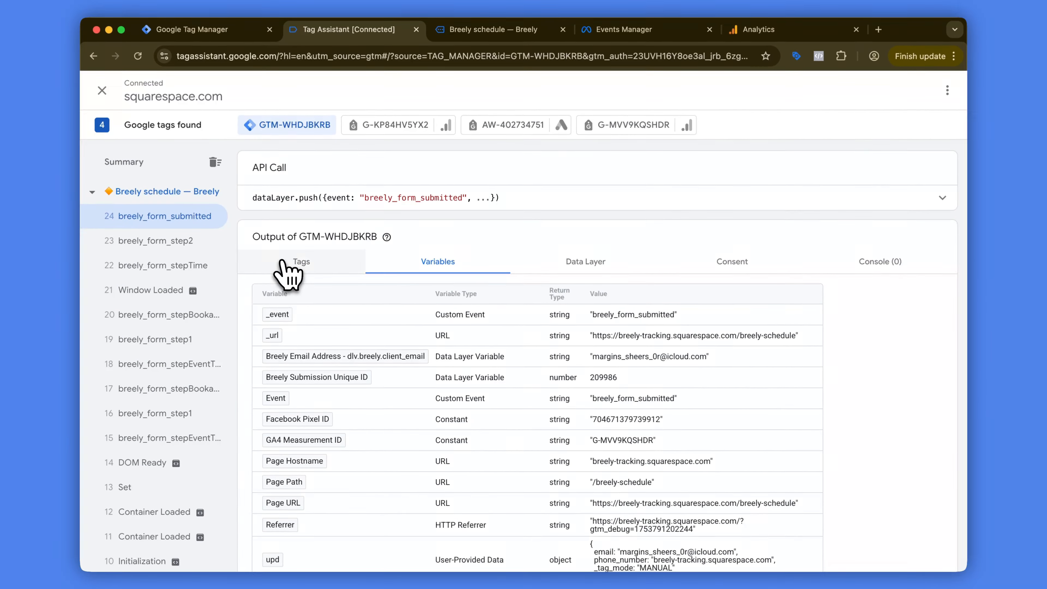
# Step: Open the fired Meta / Facebook - Breely - Schedule tag and display its variables as values to check the Event ID
pyautogui.click(283, 261)
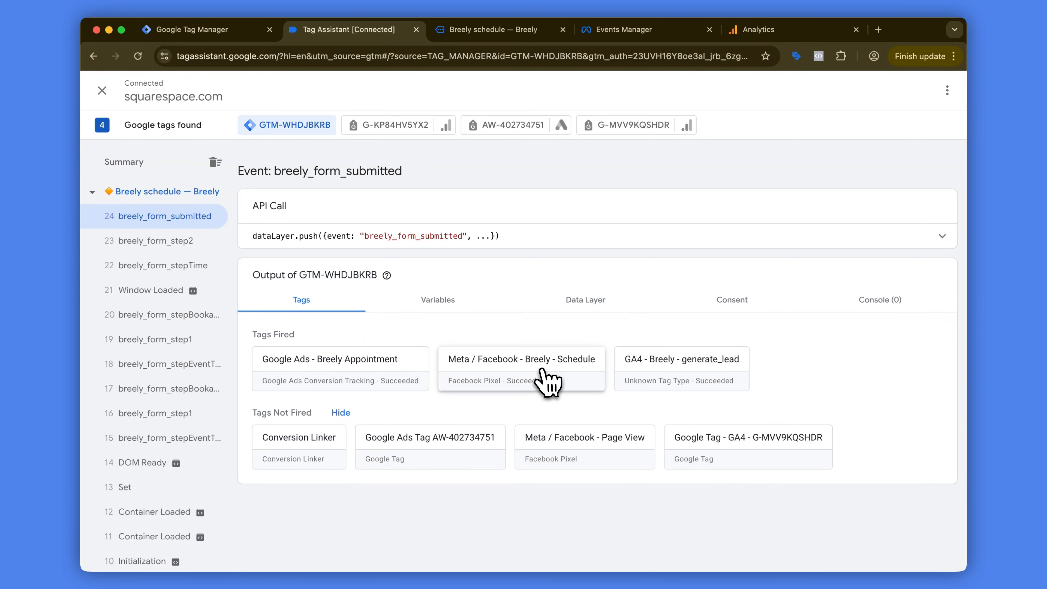
pyautogui.click(545, 378)
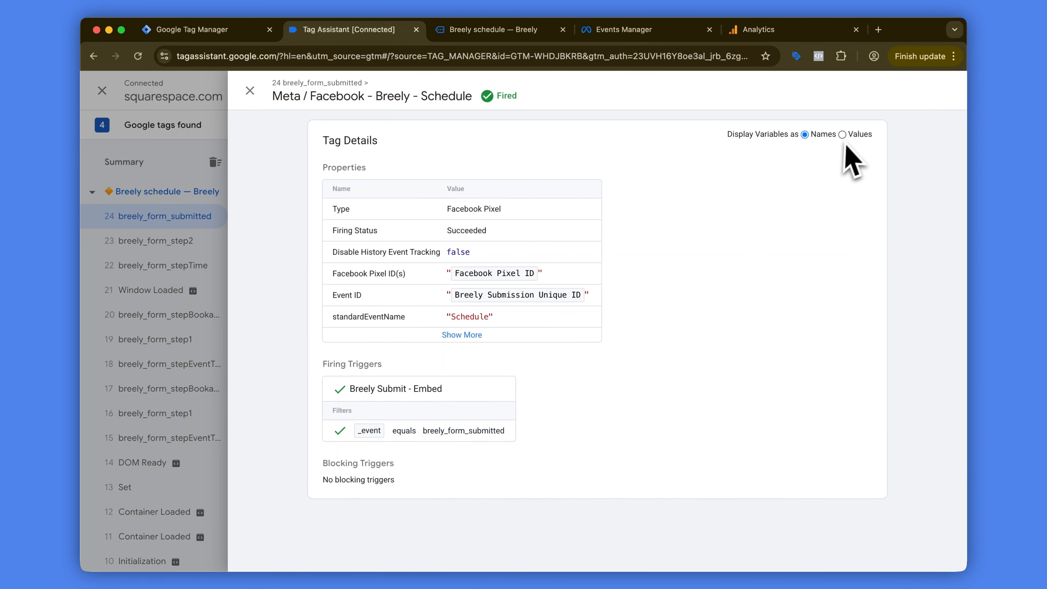
pyautogui.click(842, 135)
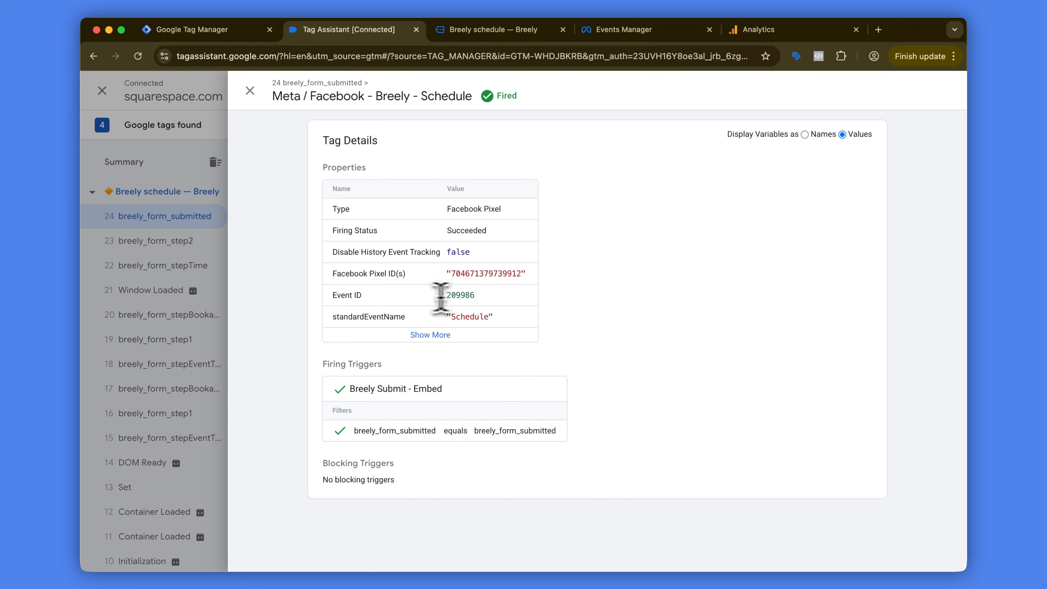
# Step: Check the Schedule event's Event ID with Meta Pixel Helper on the Breely schedule page, and close the tag details in Tag Assistant
pyautogui.click(543, 32)
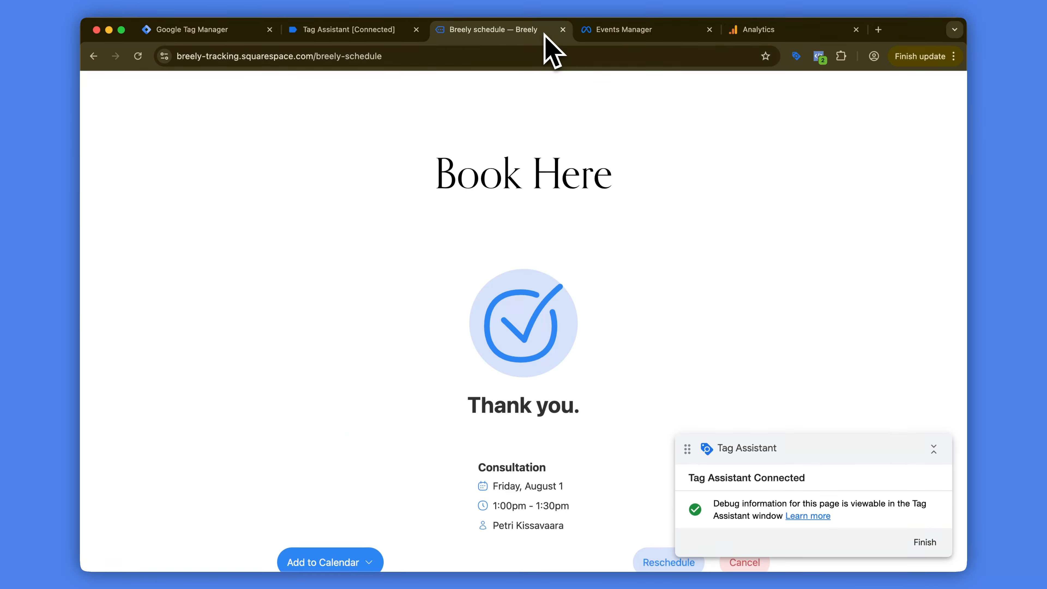
pyautogui.click(819, 57)
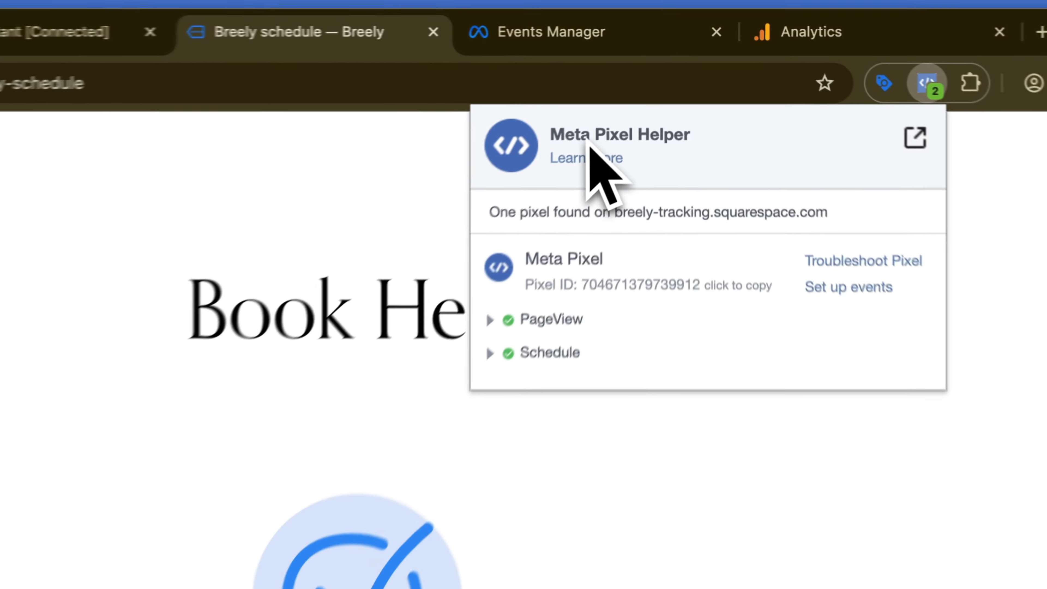
pyautogui.click(592, 196)
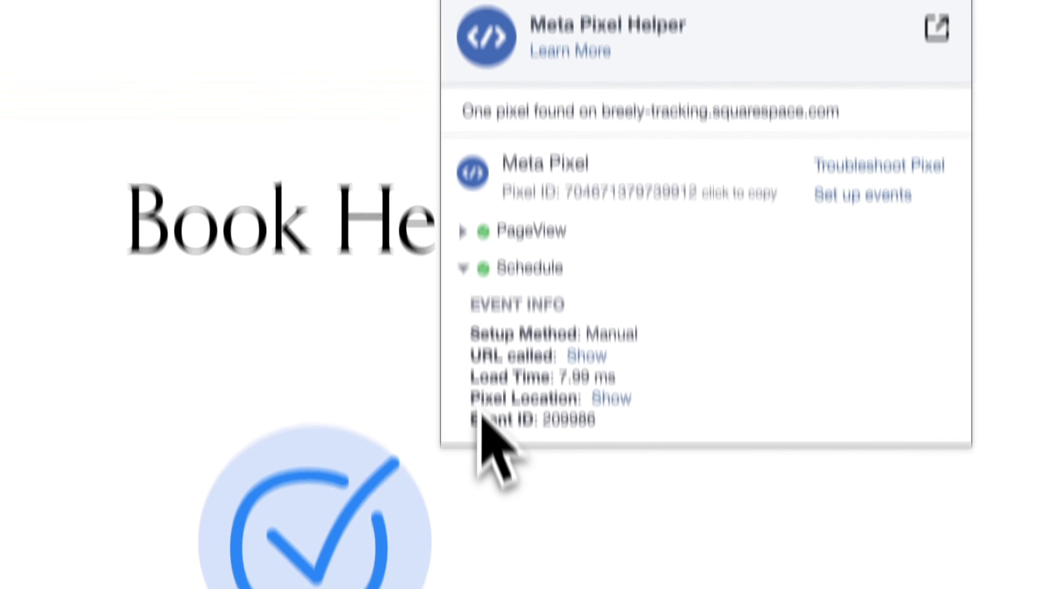
pyautogui.moveTo(473, 543); pyautogui.dragTo(616, 546)
pyautogui.click(616, 545)
pyautogui.moveTo(613, 322); pyautogui.dragTo(467, 315)
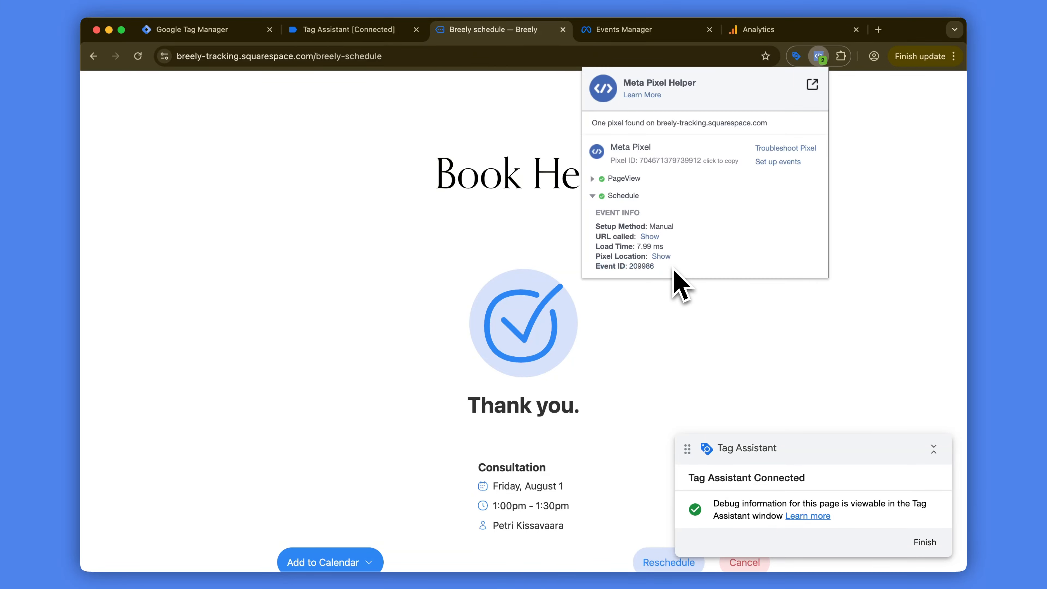
pyautogui.click(519, 233)
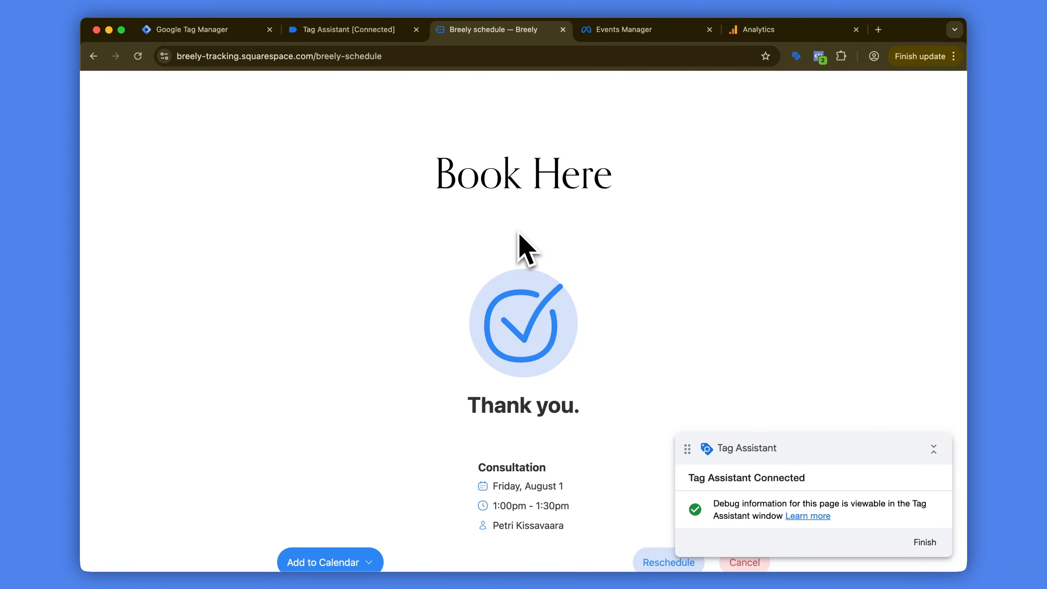
pyautogui.hotkey('ctrl', 'shift', 'Tab')
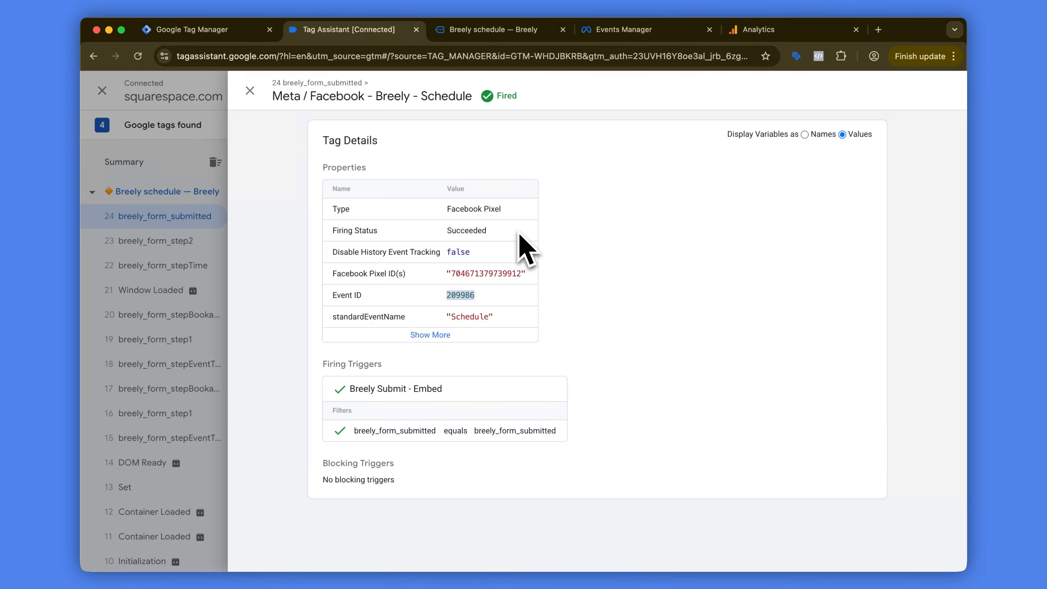
pyautogui.click(250, 90)
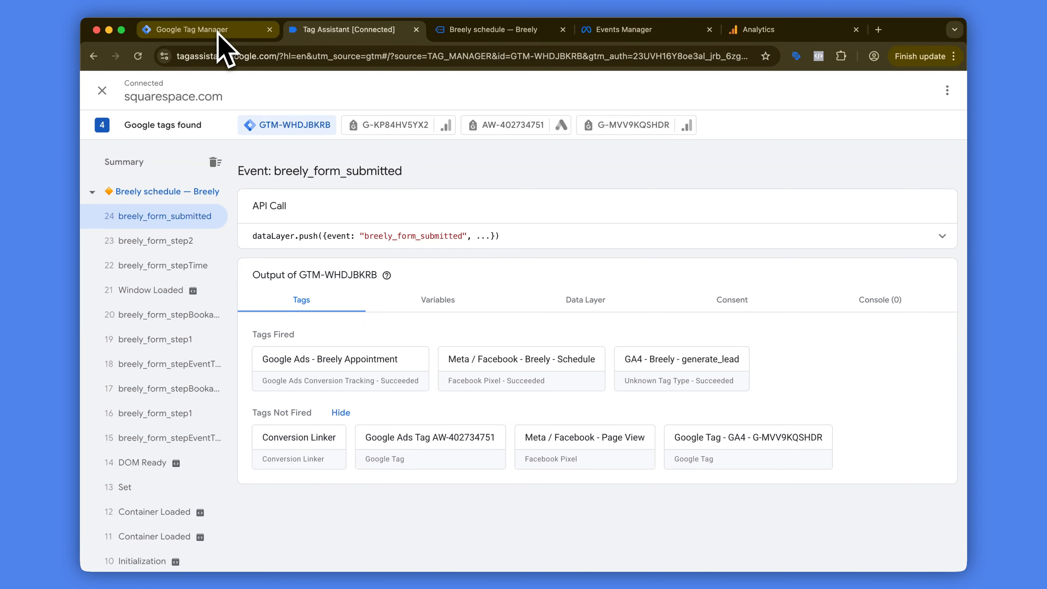
# Step: Enable Advanced Matching on the Meta / Facebook - Breely - Schedule tag, with Email set to {{Breely Email Address - dlv.breely.client_email}}, and save the tag
pyautogui.click(218, 37)
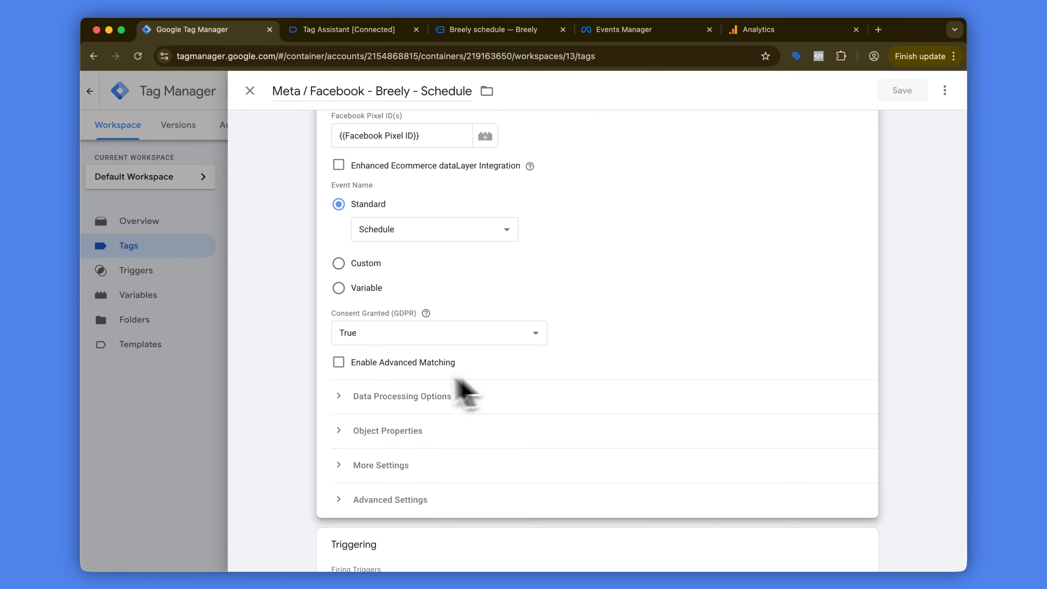
pyautogui.click(339, 362)
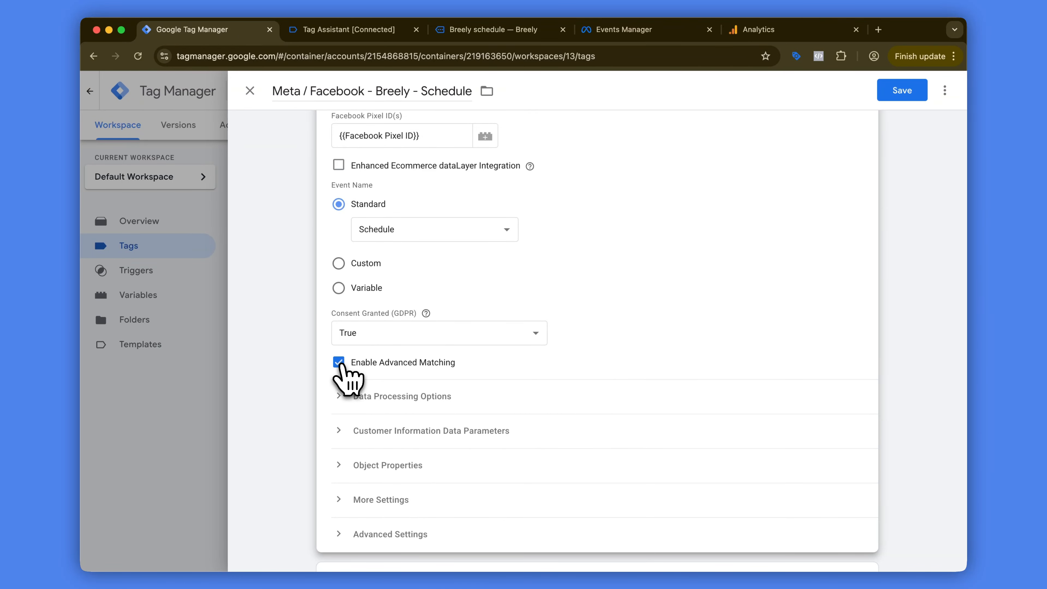
pyautogui.click(342, 431)
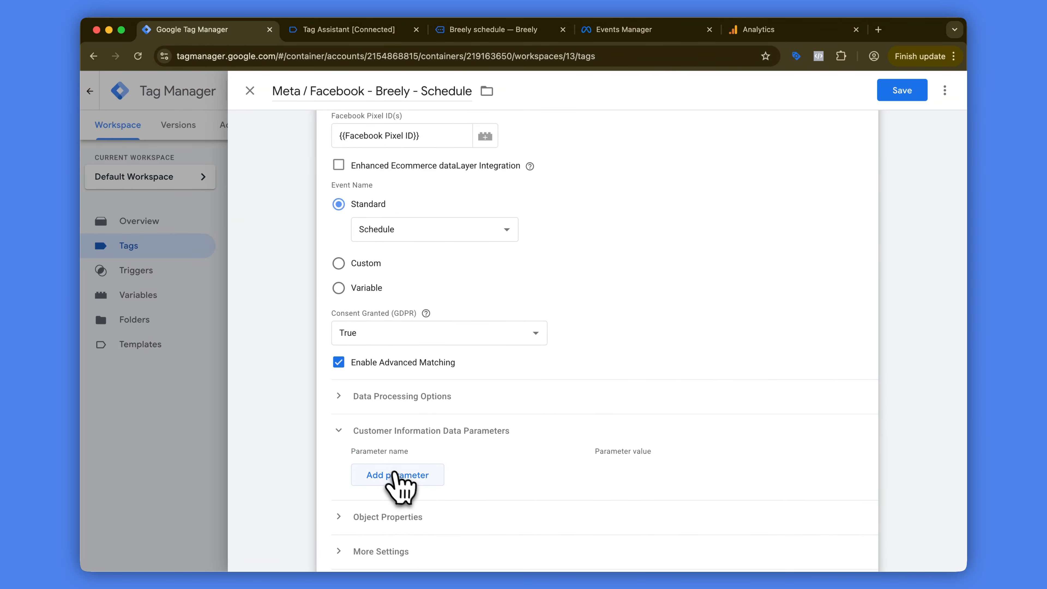
pyautogui.click(395, 474)
pyautogui.click(408, 472)
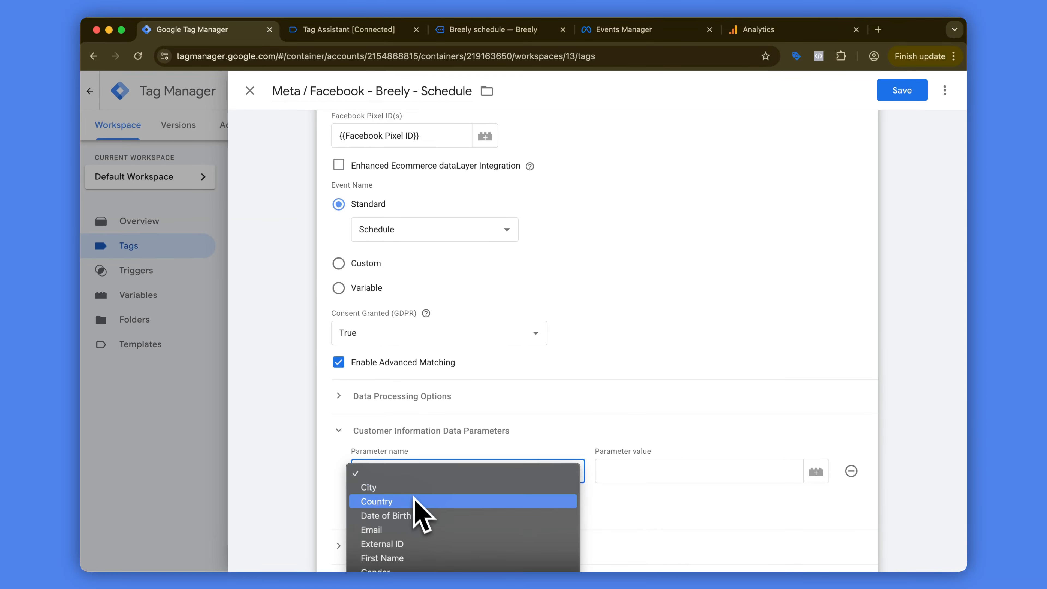
pyautogui.click(421, 530)
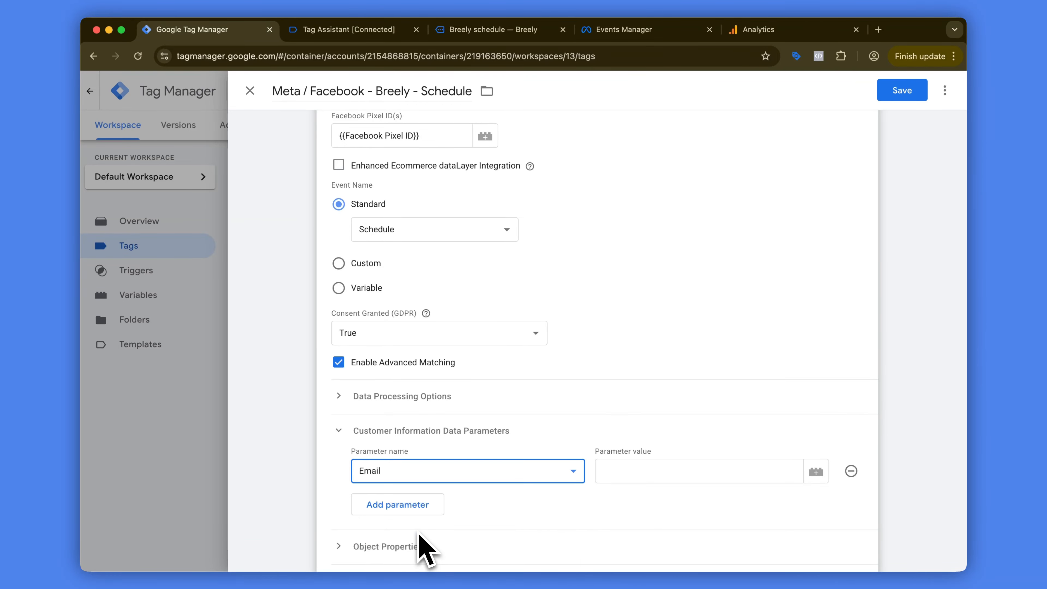
pyautogui.scroll(-1, 585, 439)
pyautogui.click(810, 433)
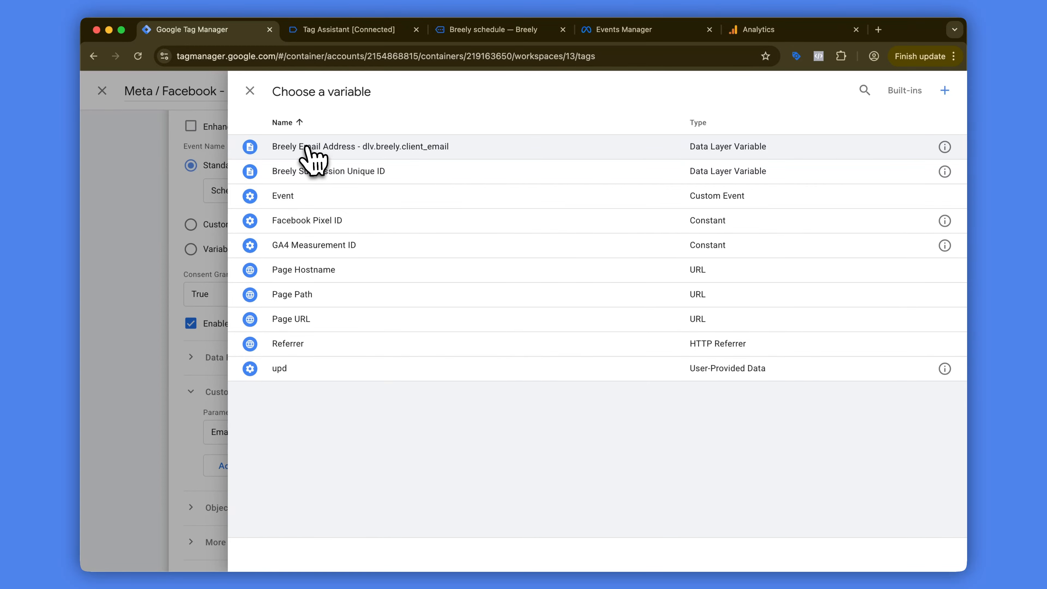
pyautogui.click(307, 149)
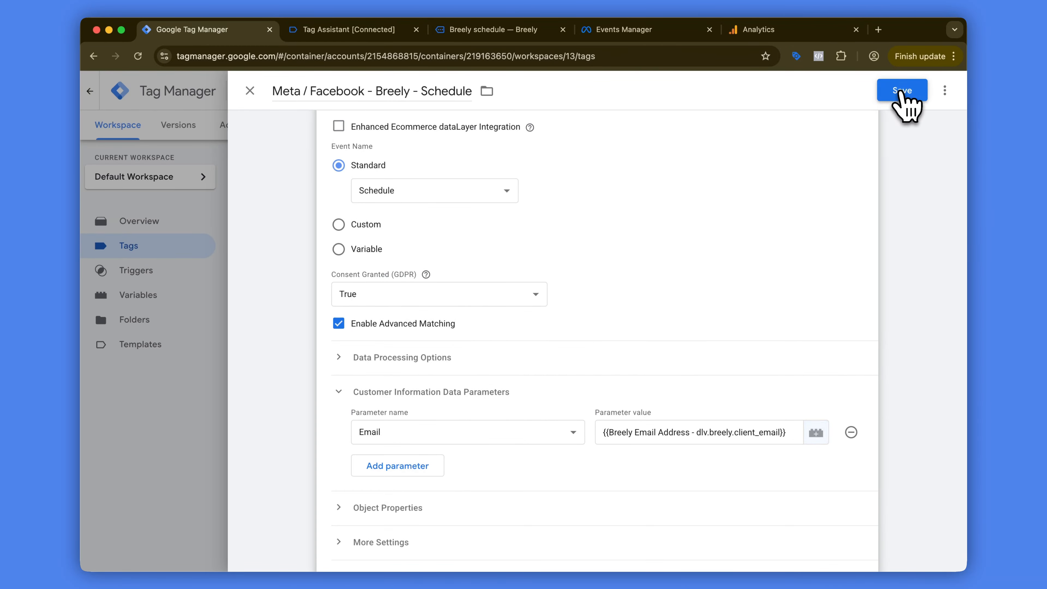
pyautogui.click(901, 92)
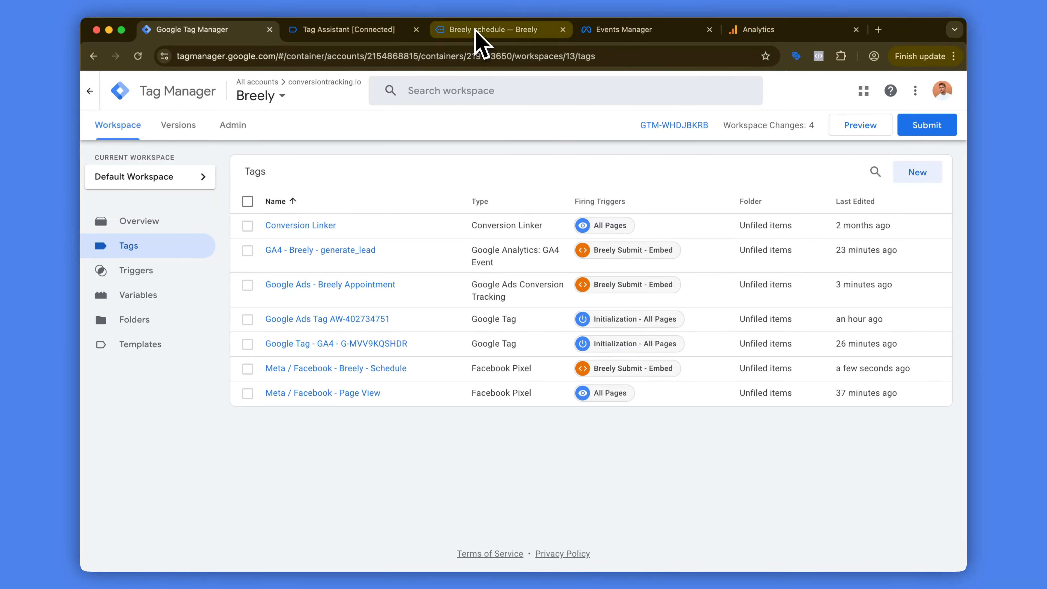
# Step: On the Breely schedule page, book the Friday, August 29 3:00pm slot and continue to the contact details
pyautogui.click(484, 29)
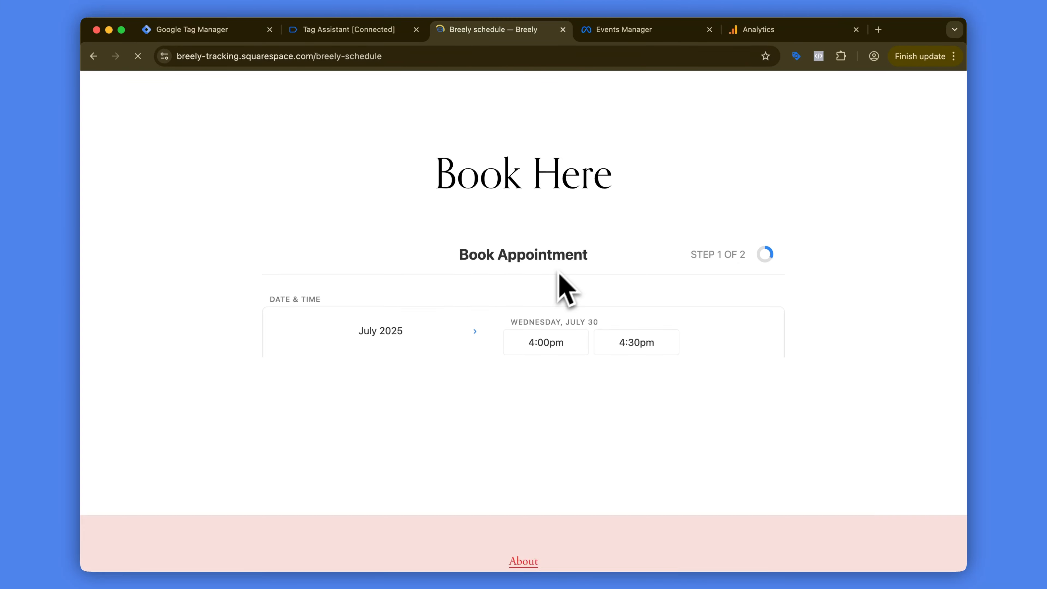
pyautogui.scroll(-8, 528, 204)
pyautogui.click(412, 172)
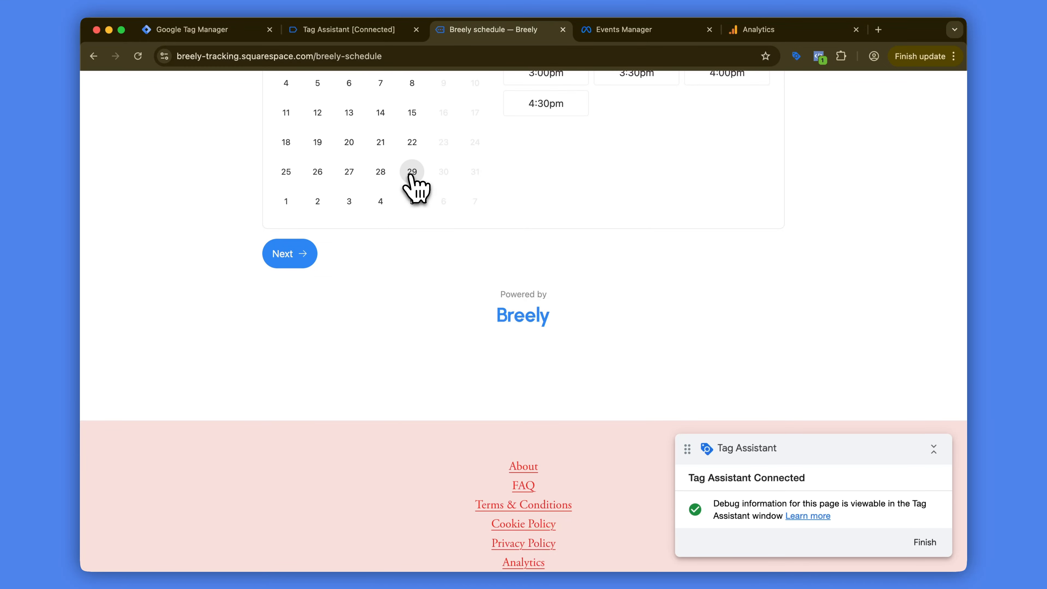
pyautogui.click(544, 164)
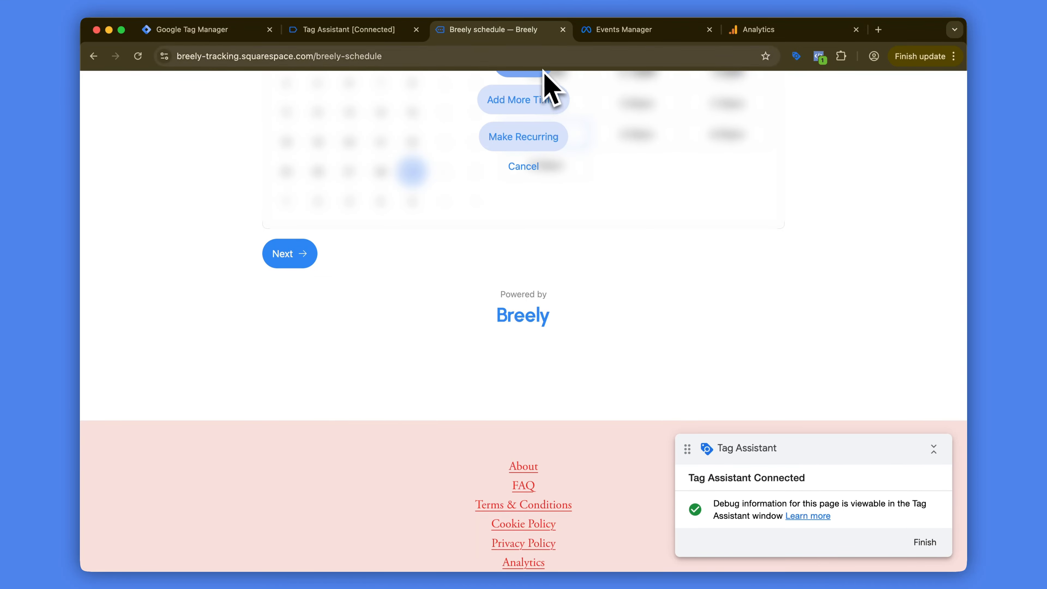
pyautogui.scroll(2, 552, 226)
pyautogui.click(536, 133)
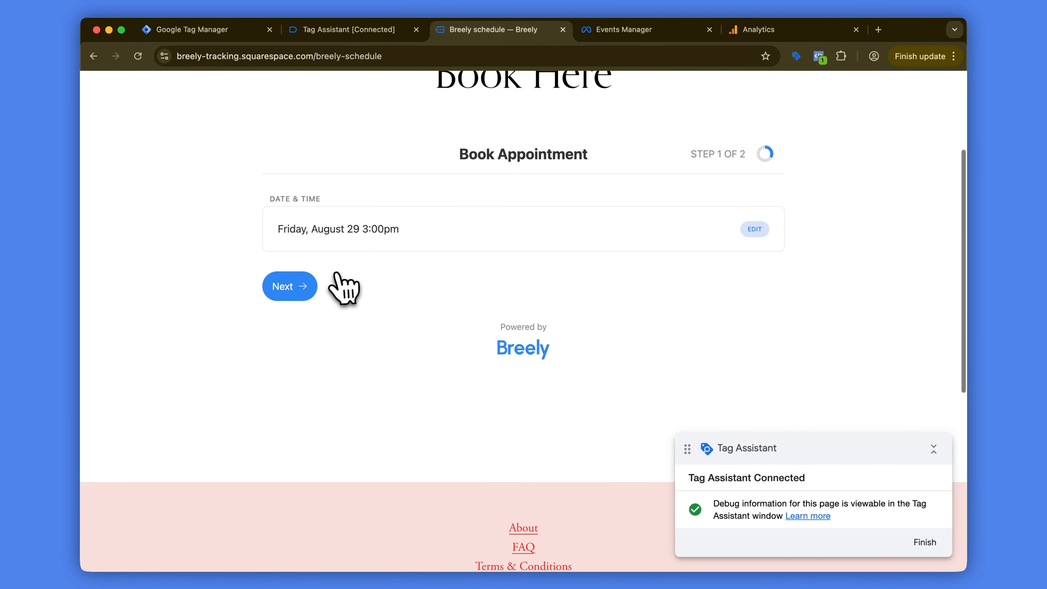
pyautogui.click(297, 322)
# Step: Fill in the name, email and phone number, set Solar Panel Purpose? to Business and Your Budget? to $5000-10000, and submit the booking
pyautogui.click(376, 295)
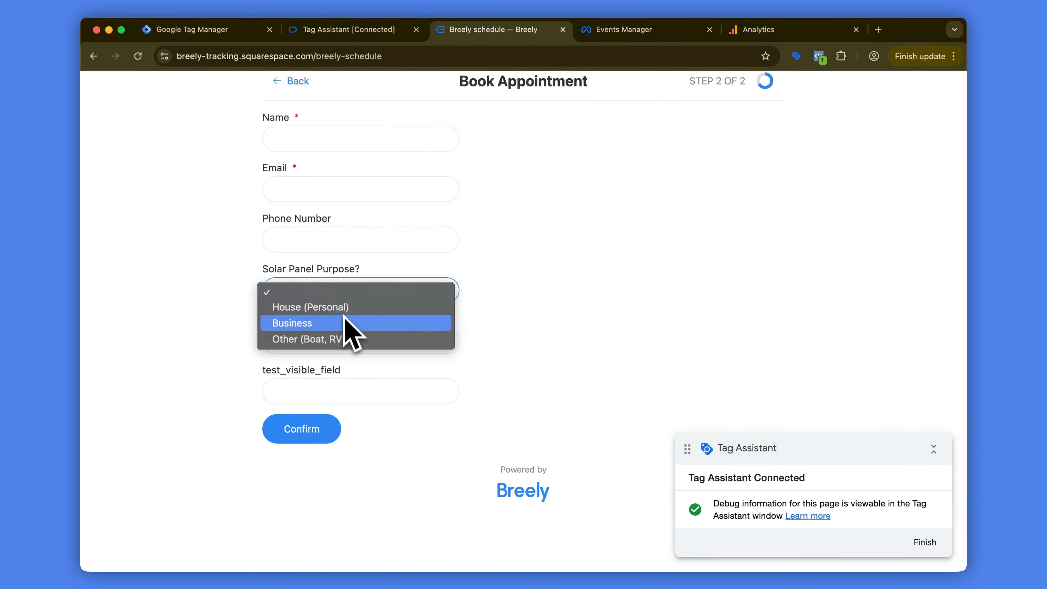
pyautogui.click(345, 326)
pyautogui.scroll(3, 364, 272)
pyautogui.click(368, 233)
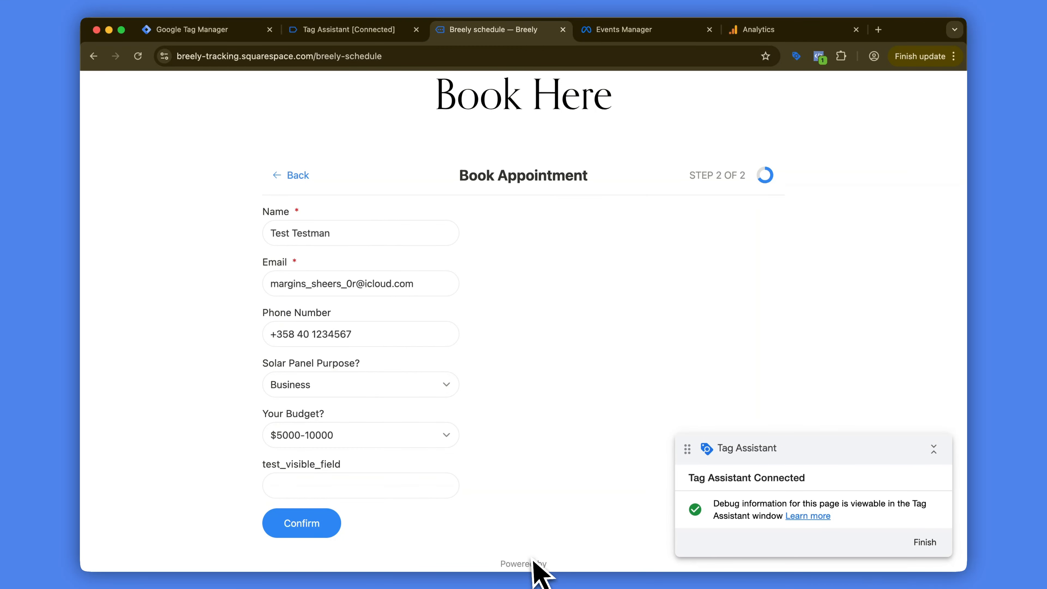
pyautogui.click(321, 518)
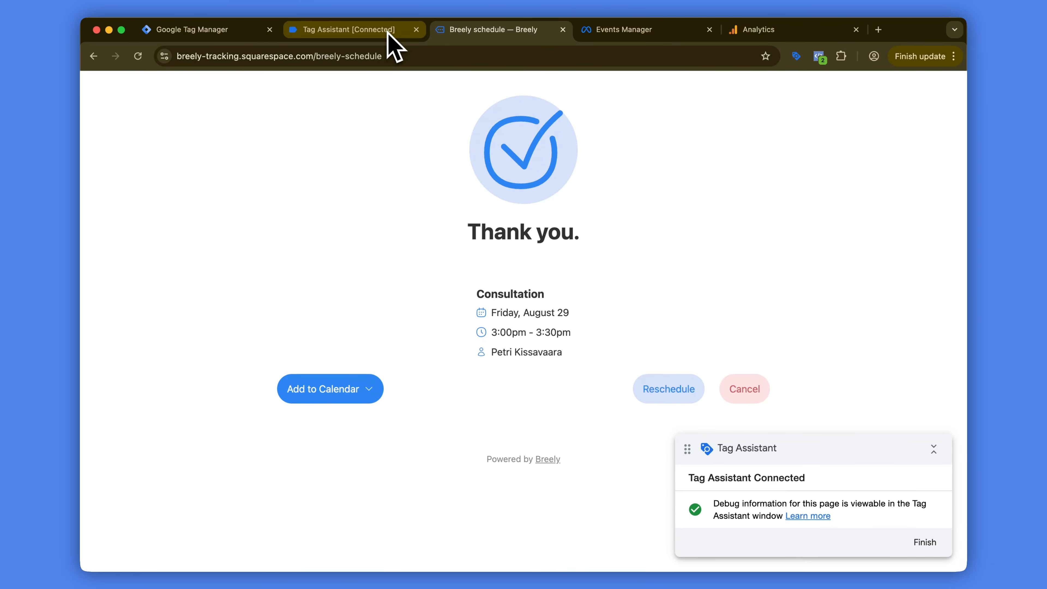
# Step: In Tag Assistant, display the data layer of the newest breely_form_submitted event and look through its form answers
pyautogui.click(392, 45)
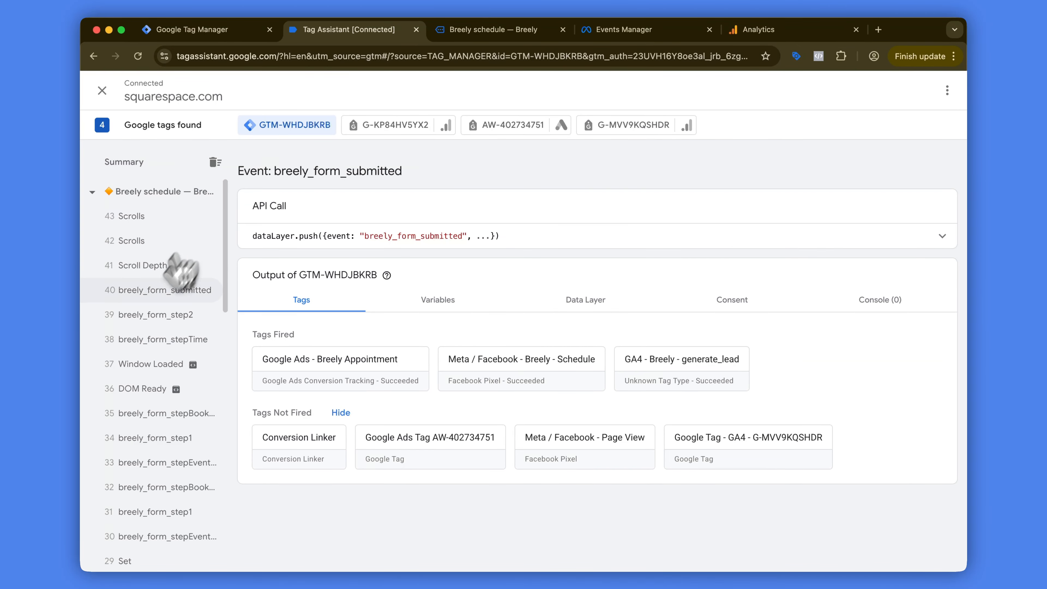
pyautogui.click(161, 293)
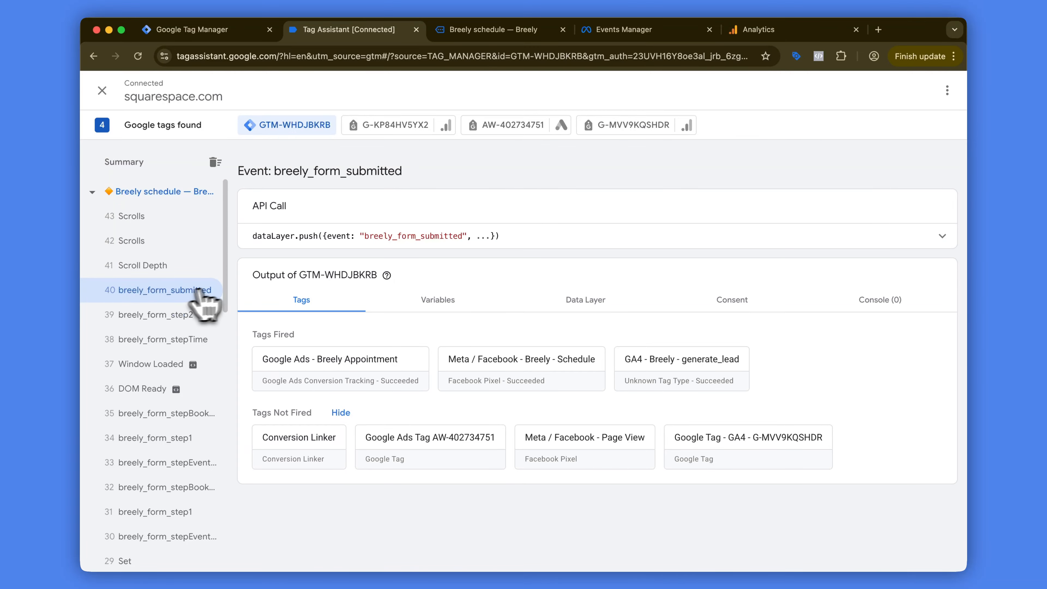
pyautogui.click(575, 303)
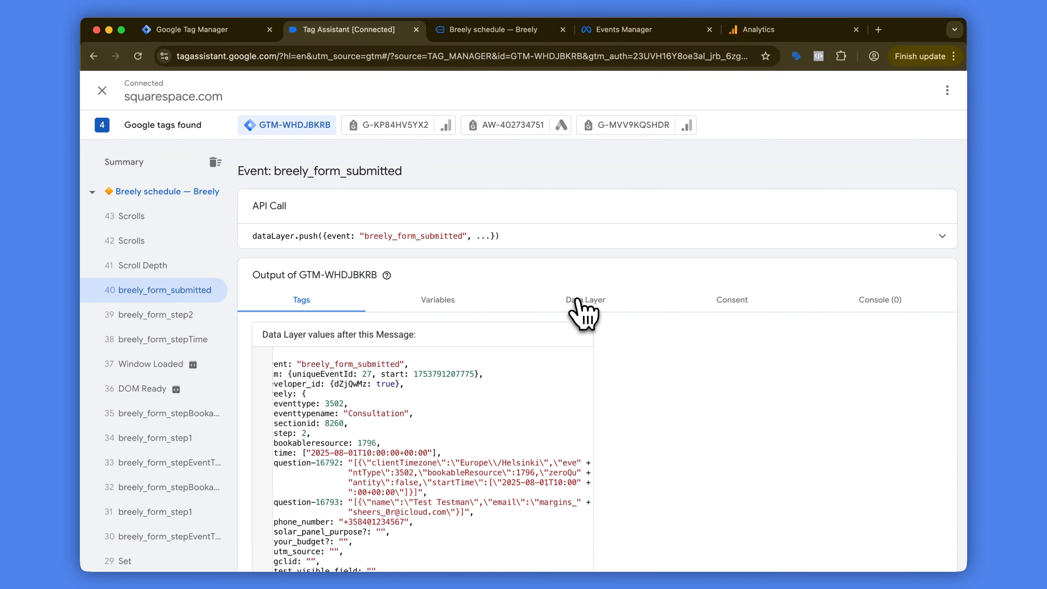
pyautogui.scroll(-2, 387, 377)
pyautogui.scroll(-5, 388, 377)
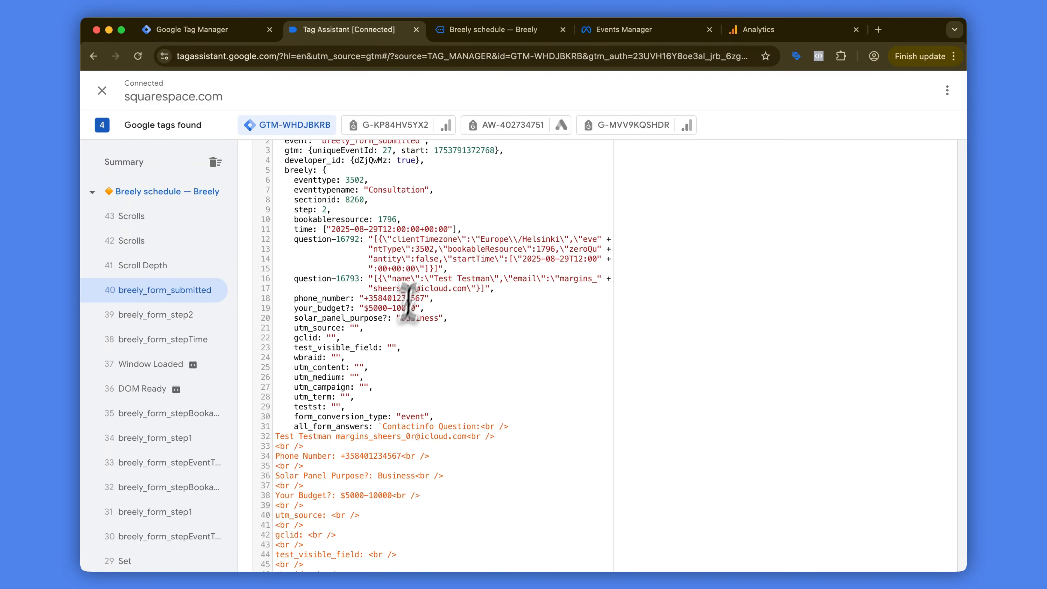
pyautogui.scroll(-4, 408, 301)
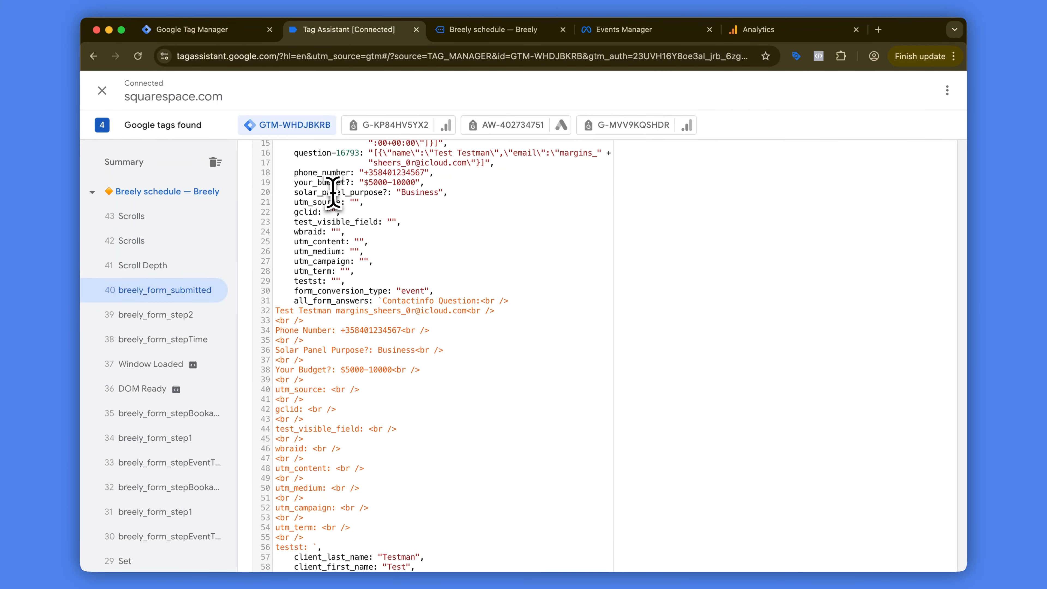
# Step: Examine the solar_panel_purpose? key and its parent breely object in the data layer, and select the key's name
pyautogui.scroll(1, 359, 202)
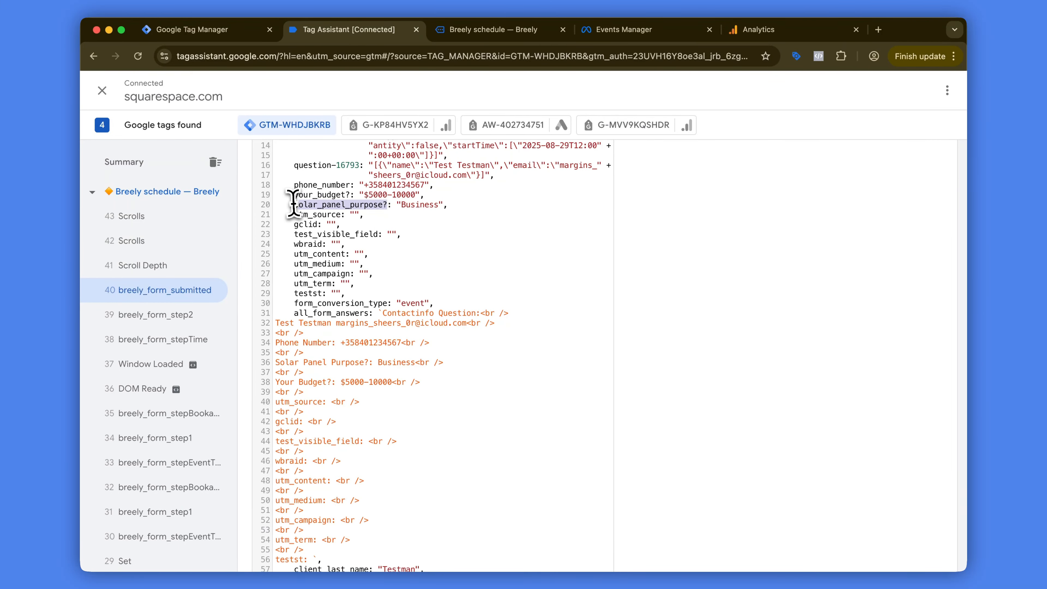
pyautogui.scroll(-10, 325, 231)
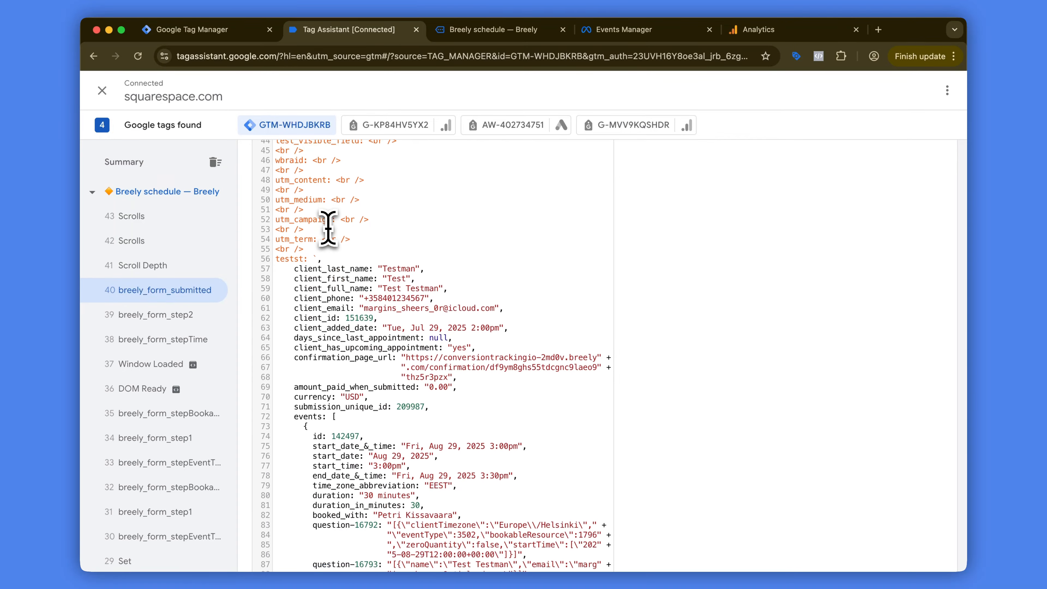
pyautogui.scroll(15, 328, 229)
pyautogui.scroll(-4, 331, 239)
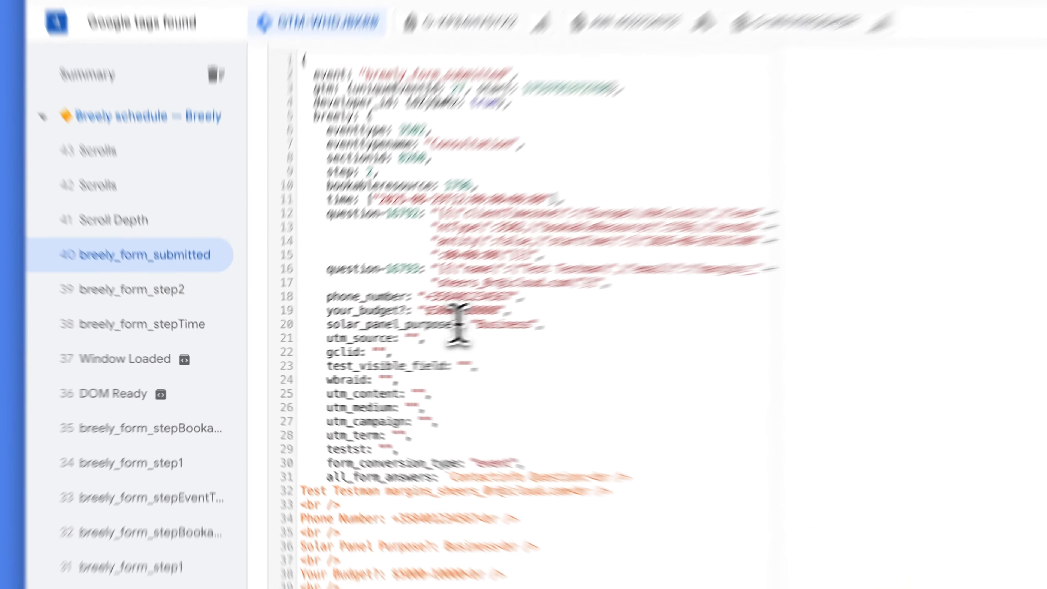
pyautogui.moveTo(388, 338); pyautogui.dragTo(295, 339)
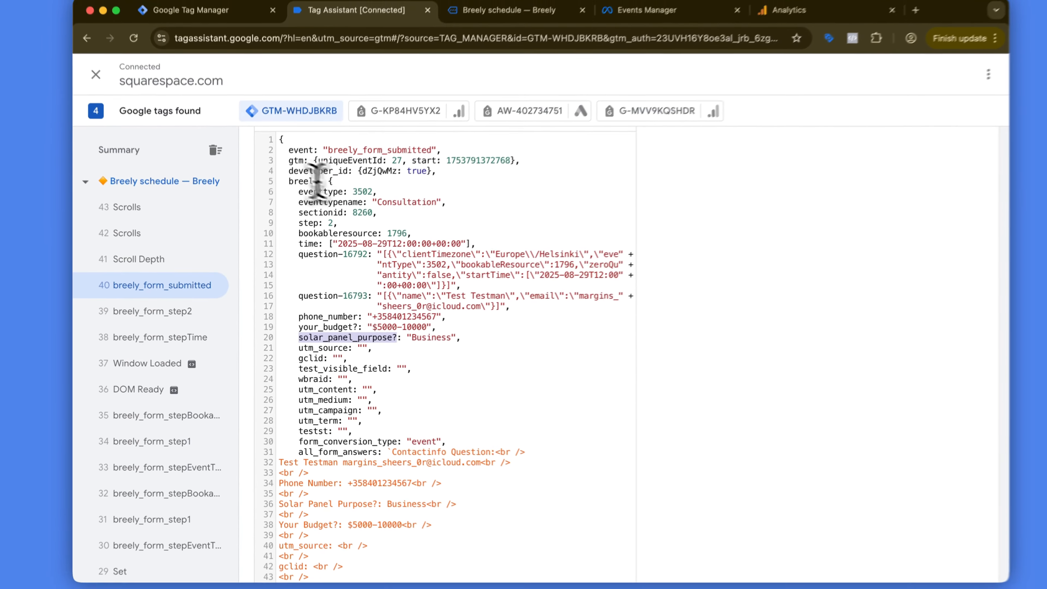
pyautogui.doubleClick(295, 190)
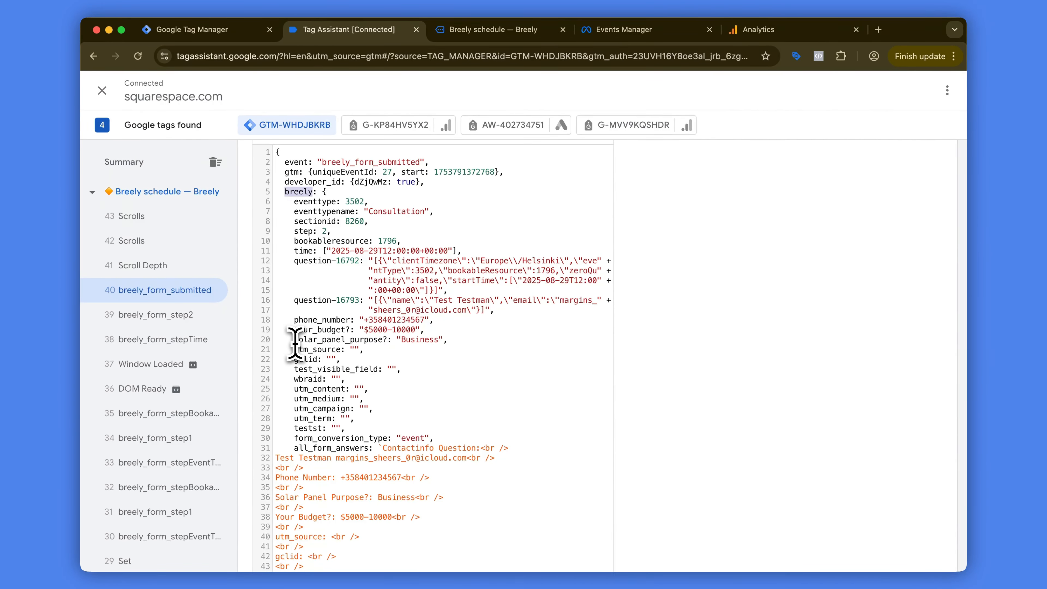
pyautogui.moveTo(295, 340); pyautogui.dragTo(373, 339)
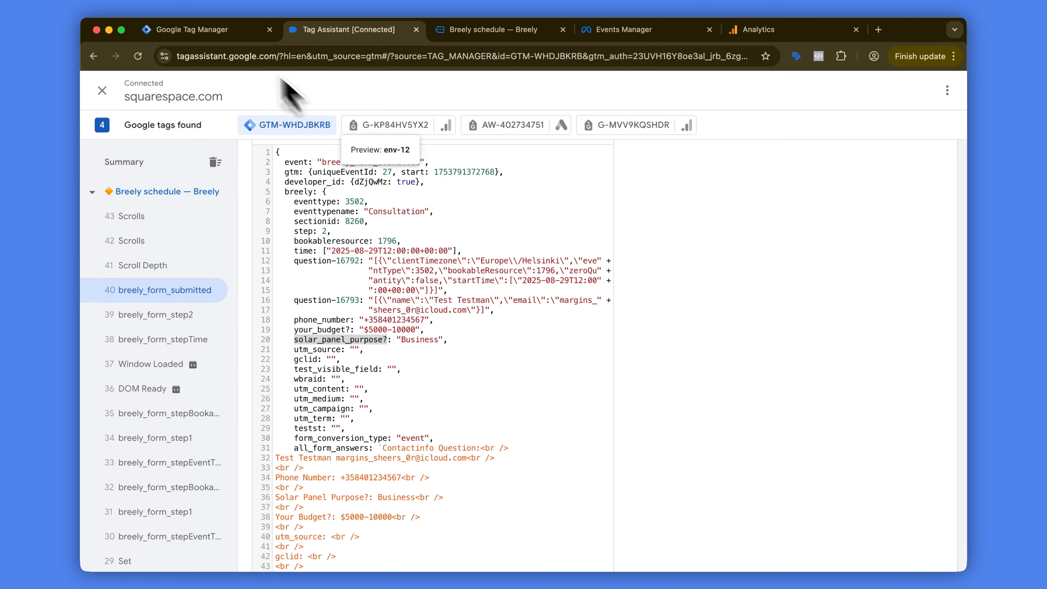
# Step: In Google Tag Manager, create a Data Layer Variable with the data layer name breely.solar_panel_purpose?
pyautogui.click(222, 31)
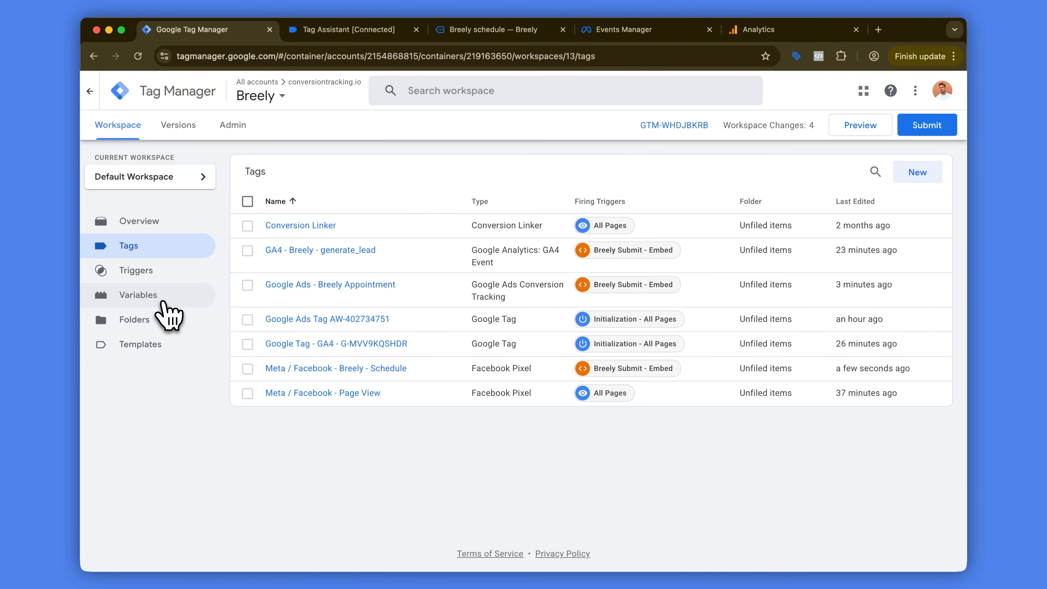
pyautogui.click(162, 298)
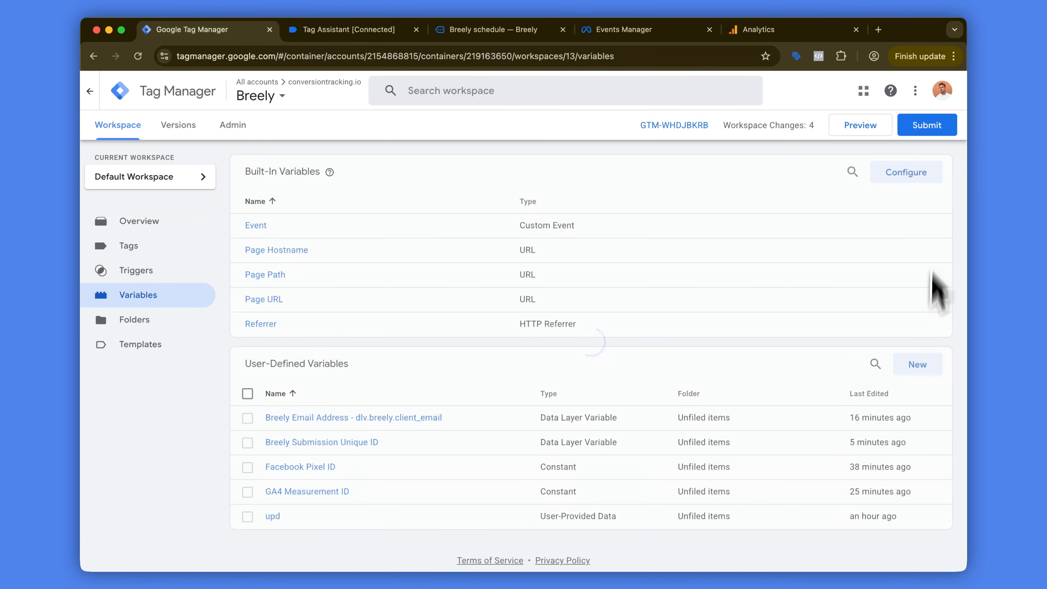
pyautogui.click(917, 365)
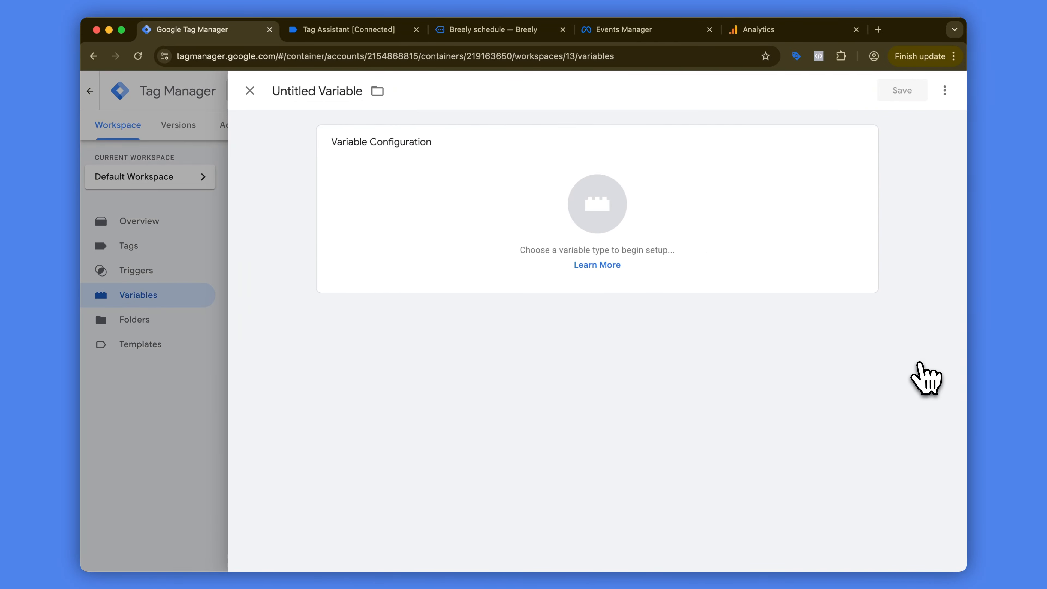
pyautogui.click(657, 192)
pyautogui.scroll(-4, 810, 284)
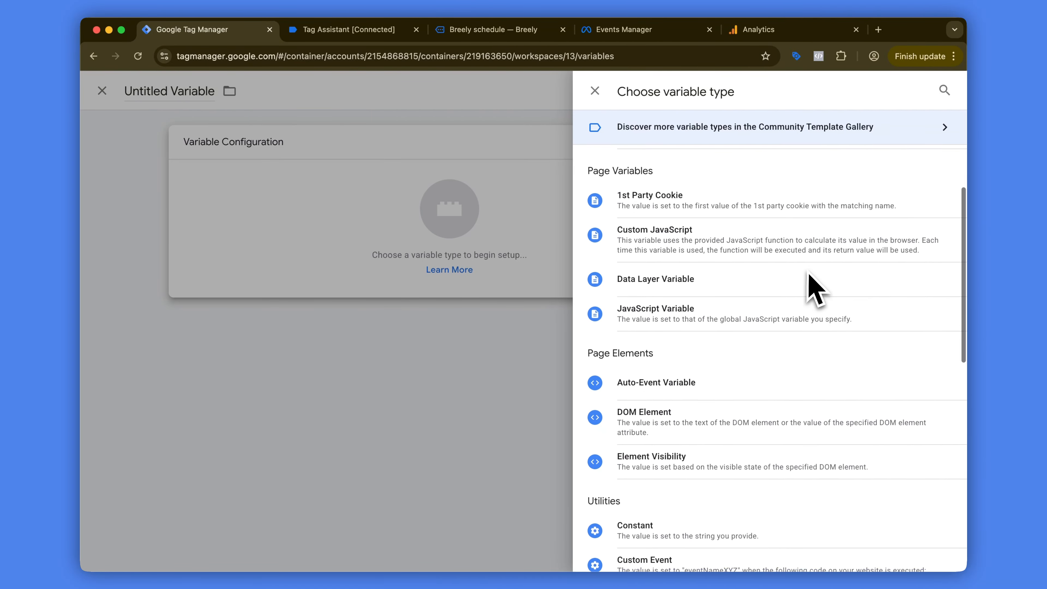
pyautogui.click(775, 246)
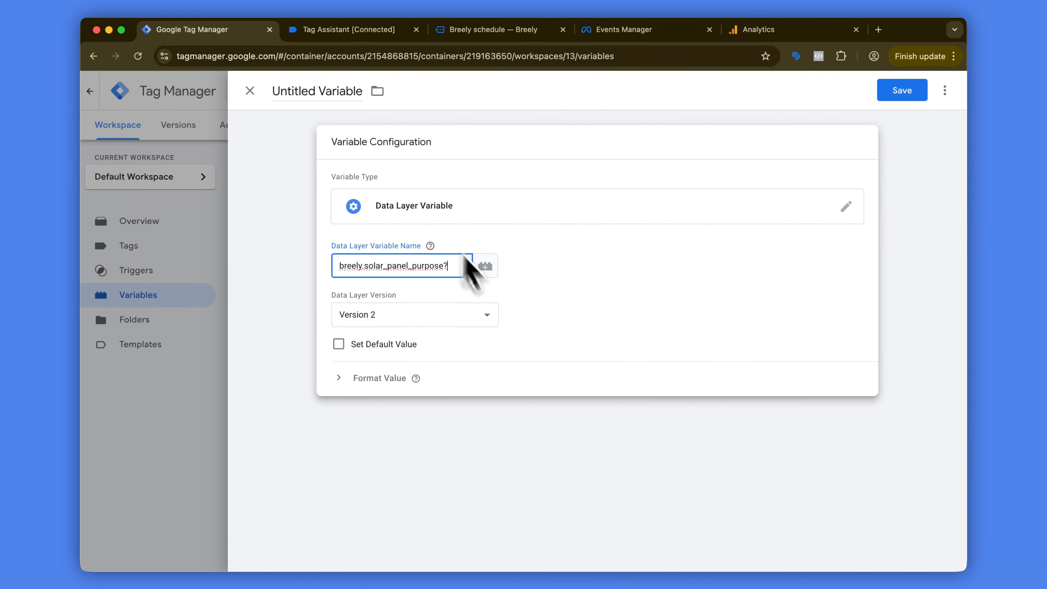
# Step: Name the new variable Solar Panel Purpose? and save it
pyautogui.click(297, 89)
pyautogui.write('So')
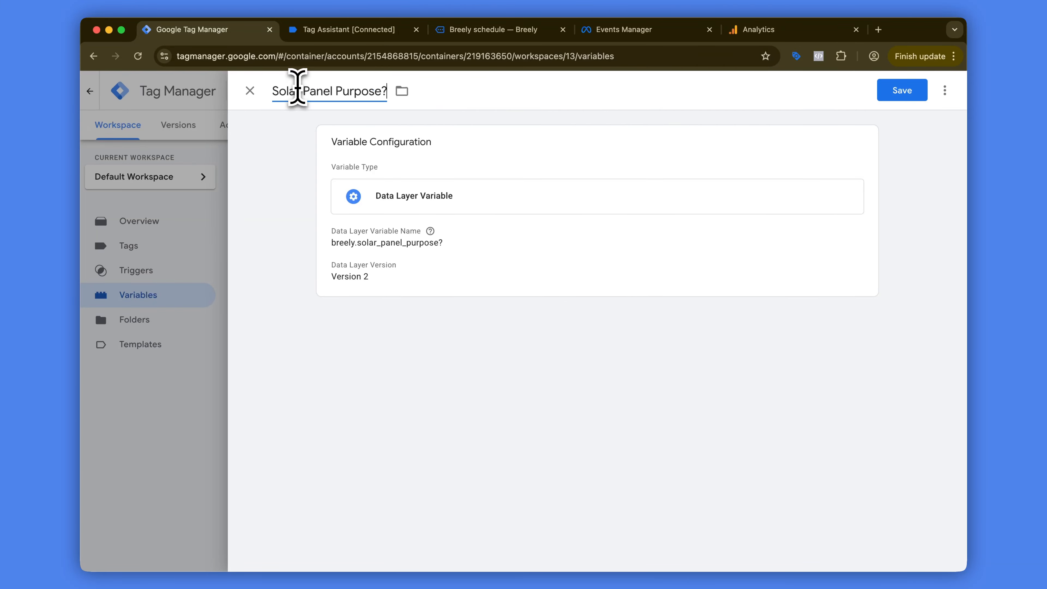
pyautogui.click(902, 91)
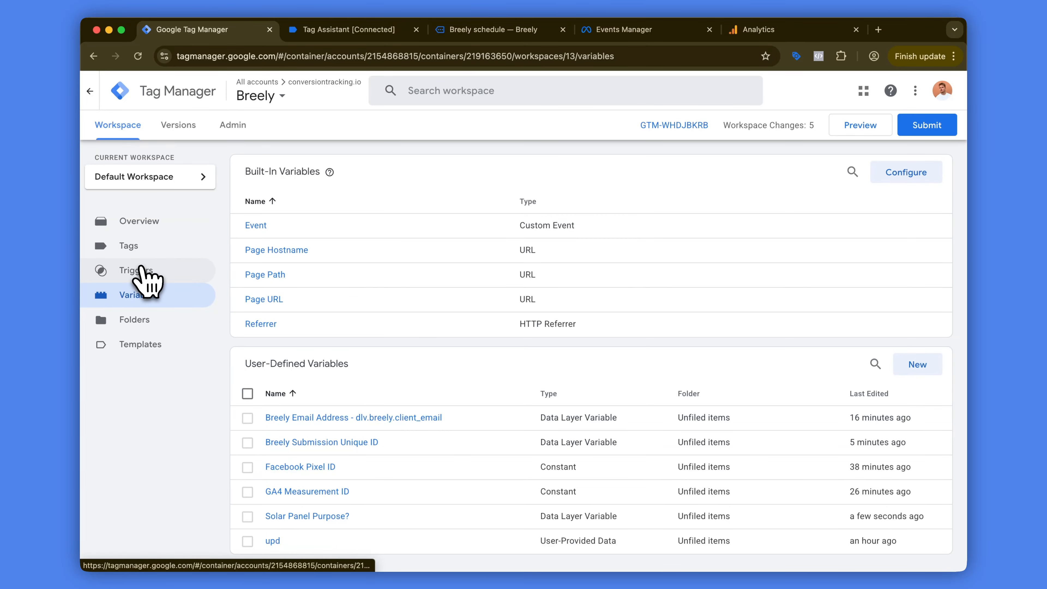
# Step: Duplicate the Breely Submit - Embed trigger and name the copy Breely Submit - Embed - Business Only
pyautogui.click(140, 268)
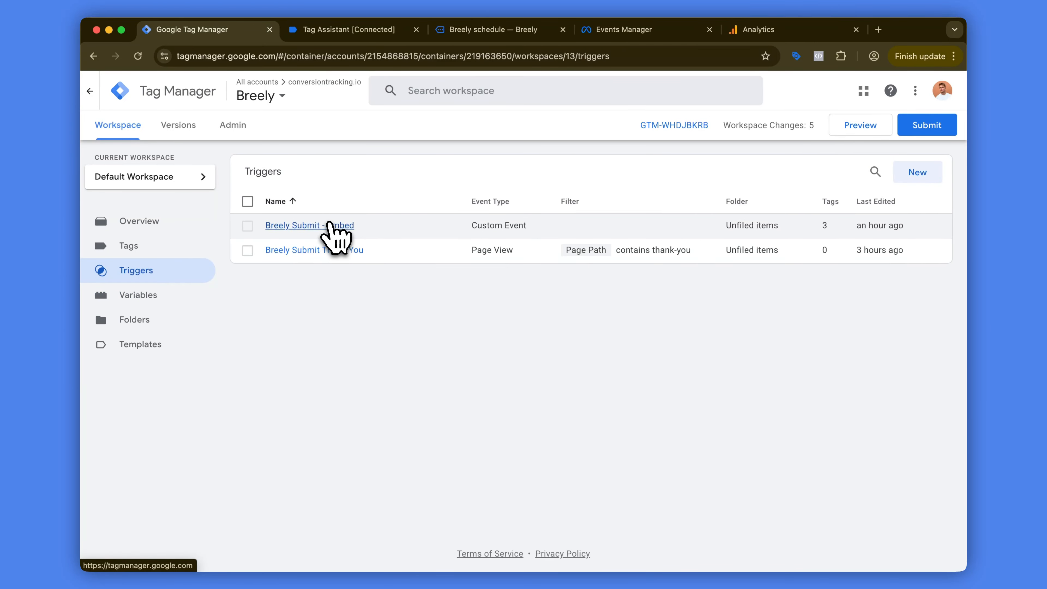
pyautogui.click(328, 226)
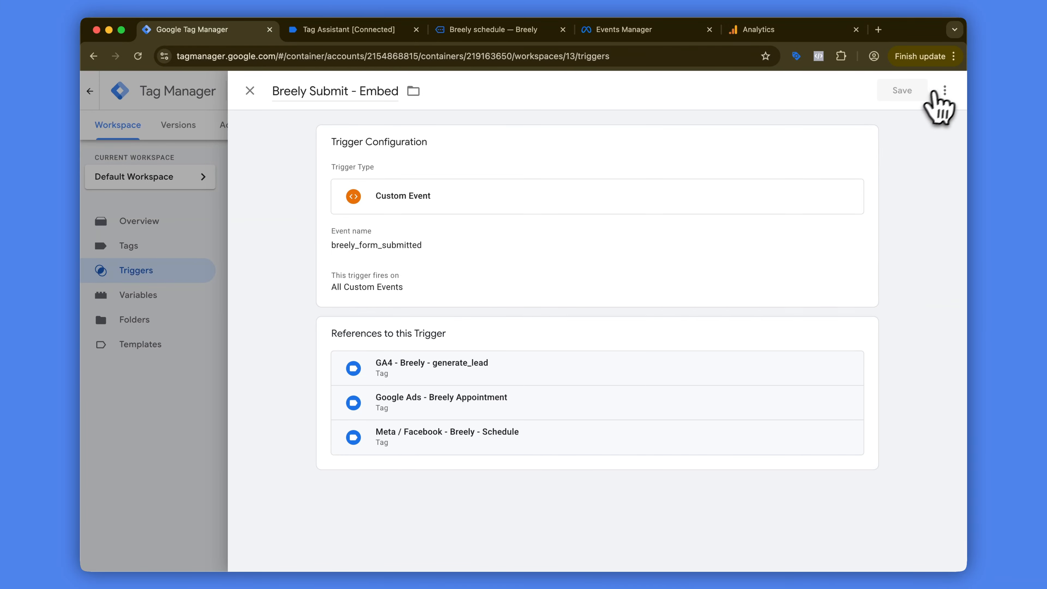
pyautogui.click(944, 91)
pyautogui.click(902, 119)
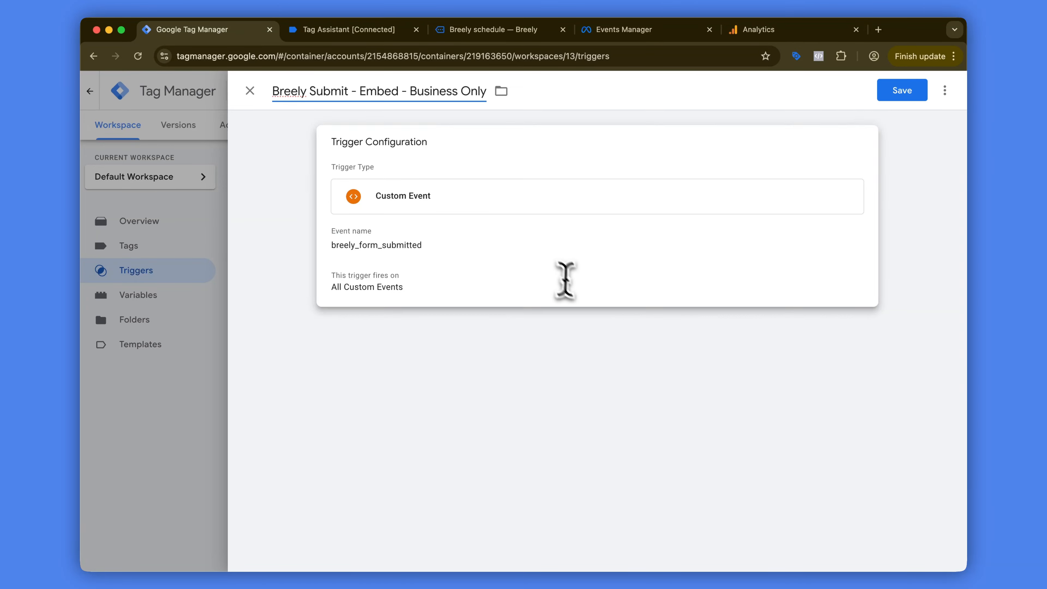
# Step: Limit the copied trigger to some custom events where Solar Panel Purpose? contains Business, and rename it Breely Submit - (Business Solar Panels Only)
pyautogui.click(577, 293)
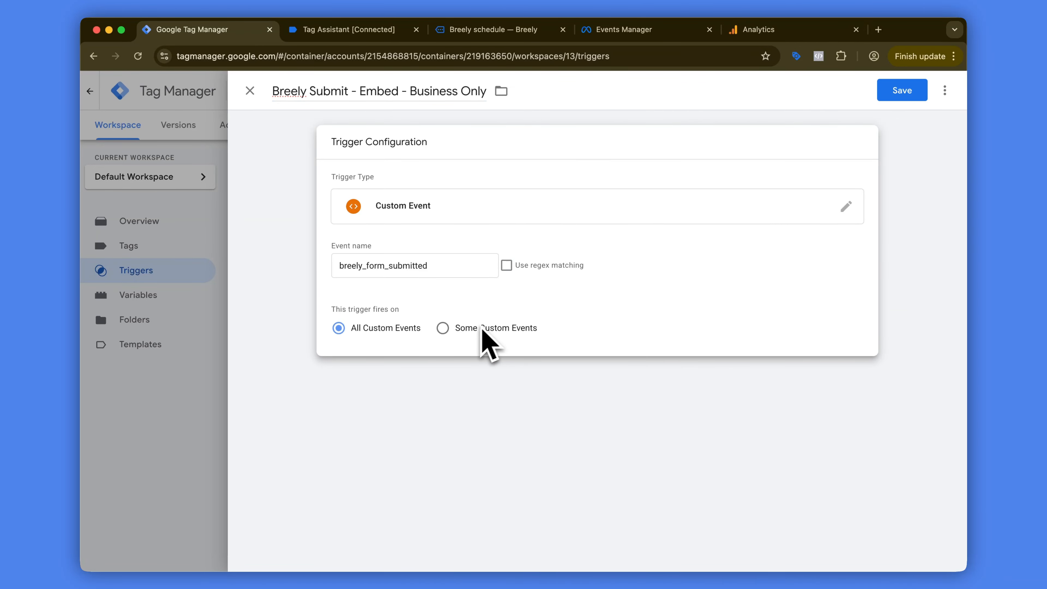
pyautogui.moveTo(459, 268); pyautogui.dragTo(365, 266)
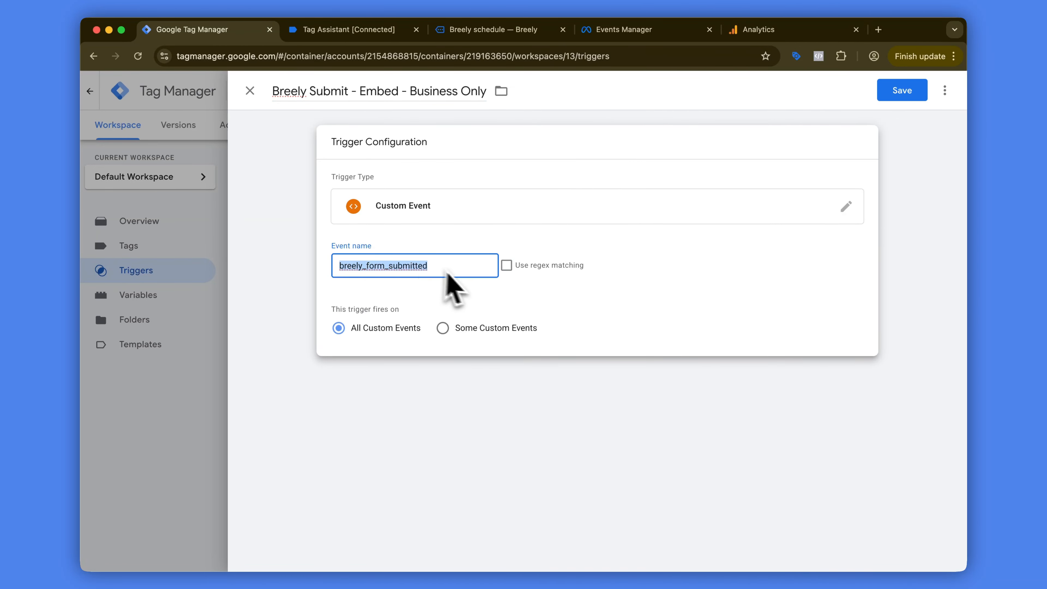
pyautogui.click(486, 329)
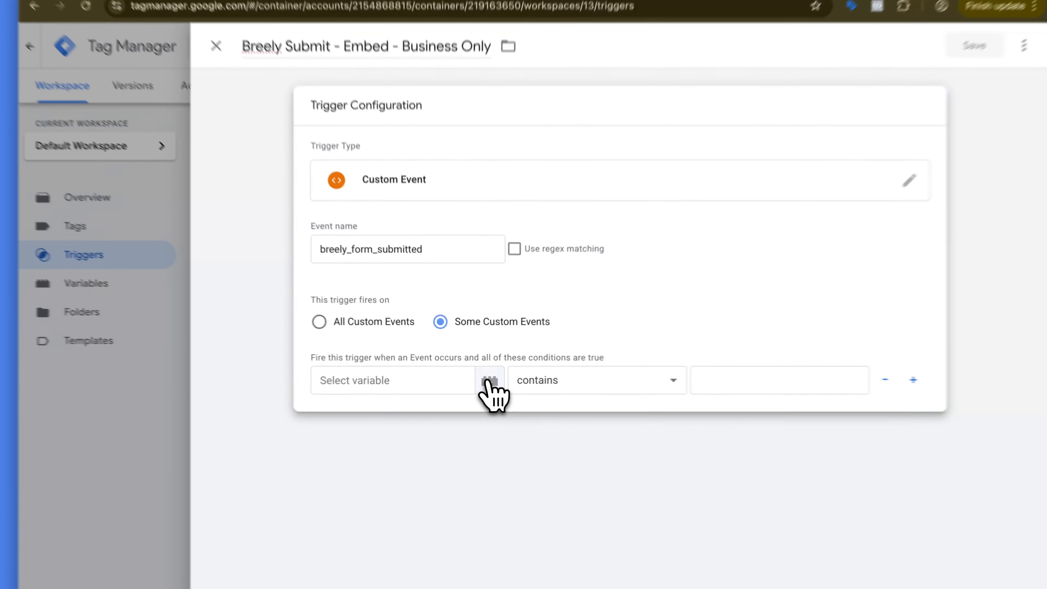
pyautogui.click(515, 393)
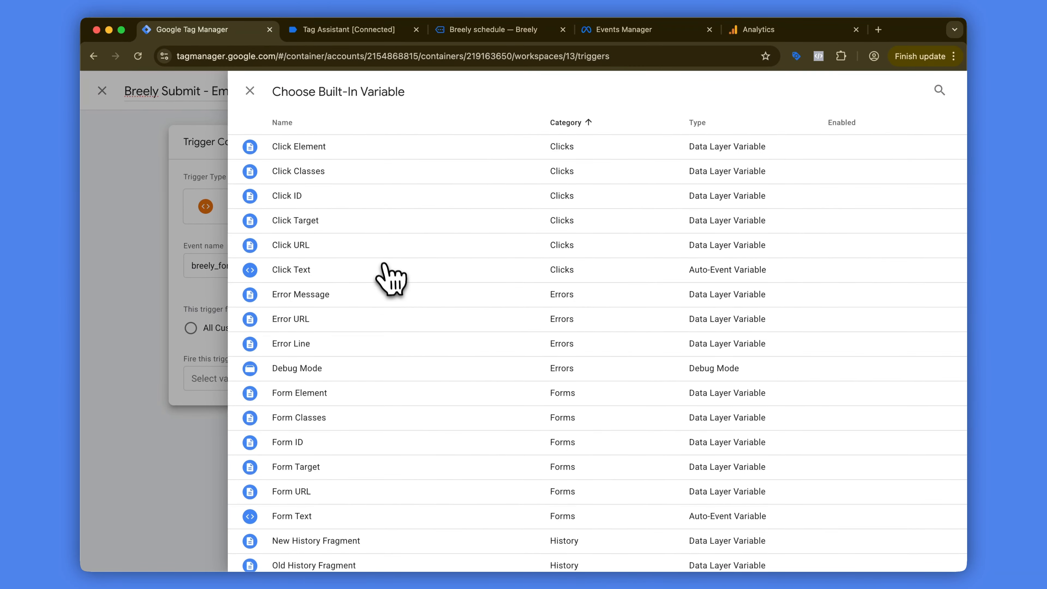
pyautogui.scroll(-8, 411, 258)
pyautogui.press('super+f')
pyautogui.write('solar')
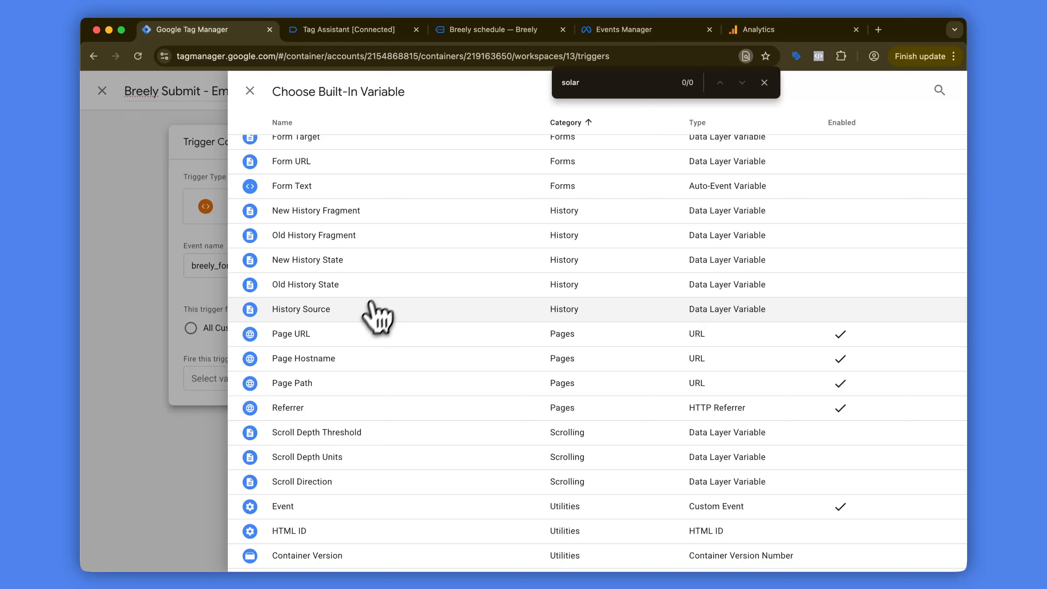
pyautogui.scroll(-6, 371, 322)
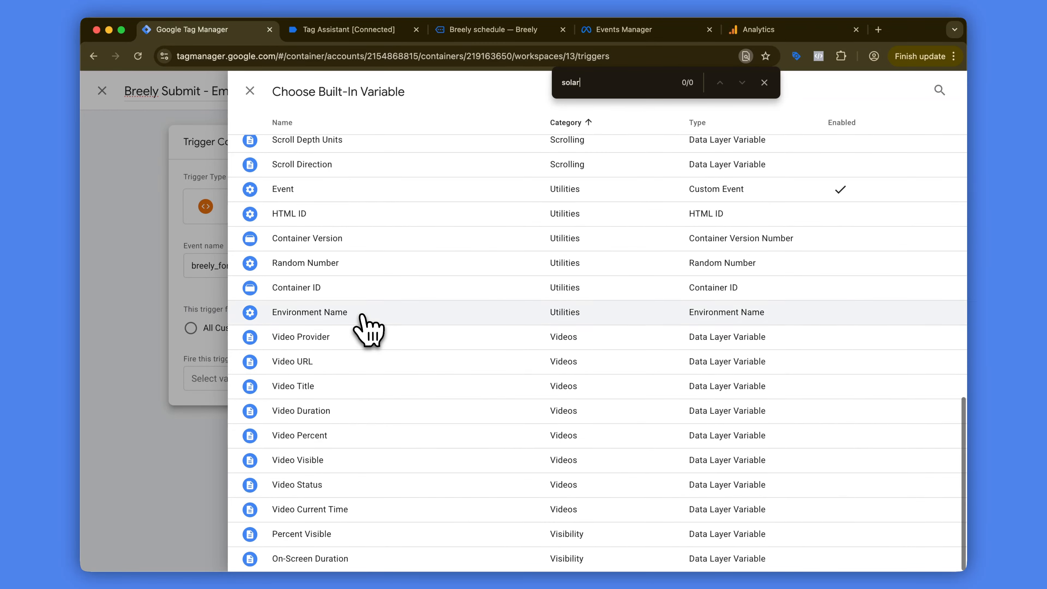
pyautogui.scroll(12, 369, 430)
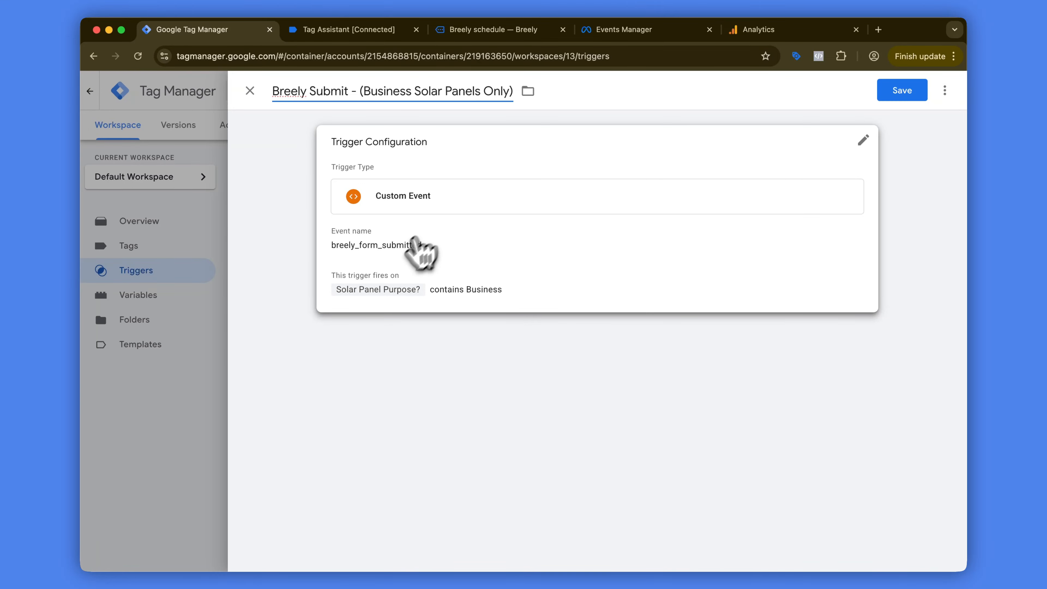
pyautogui.click(400, 276)
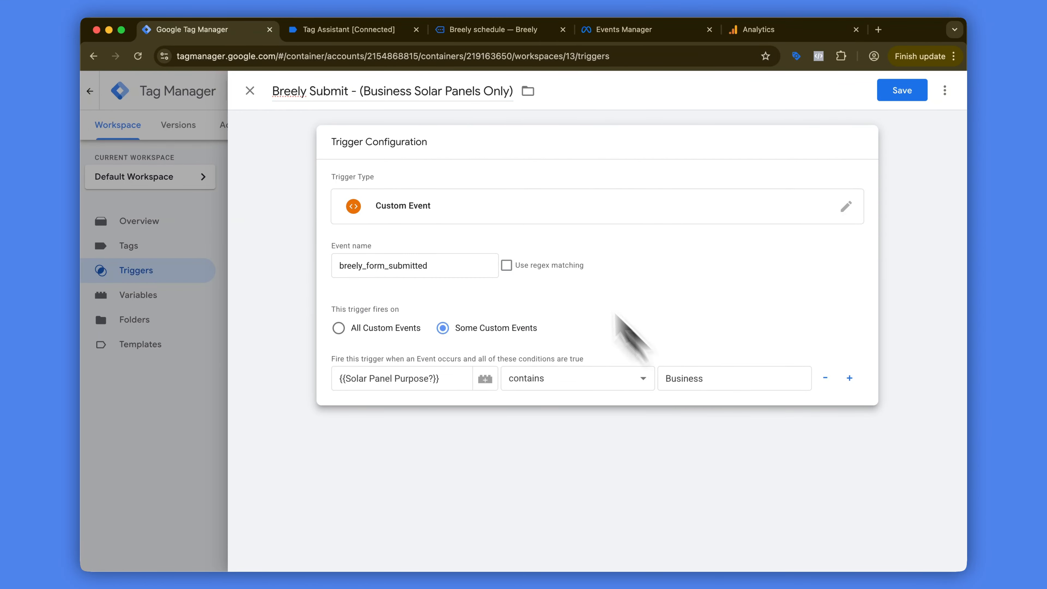
# Step: Switch to the Breely schedule page and cancel the booked consultation
pyautogui.click(467, 30)
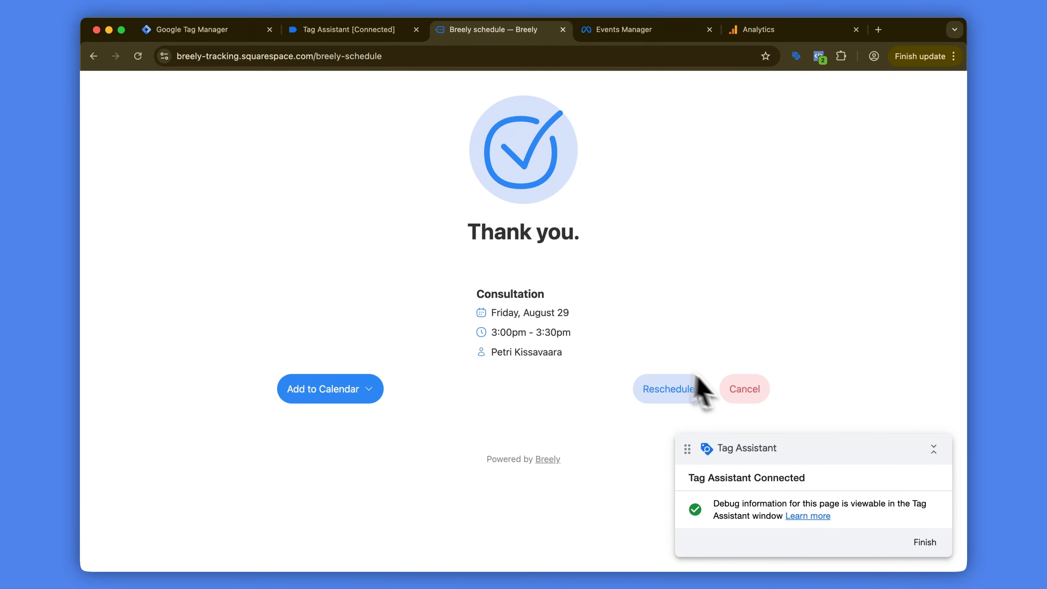
pyautogui.click(734, 390)
pyautogui.click(625, 148)
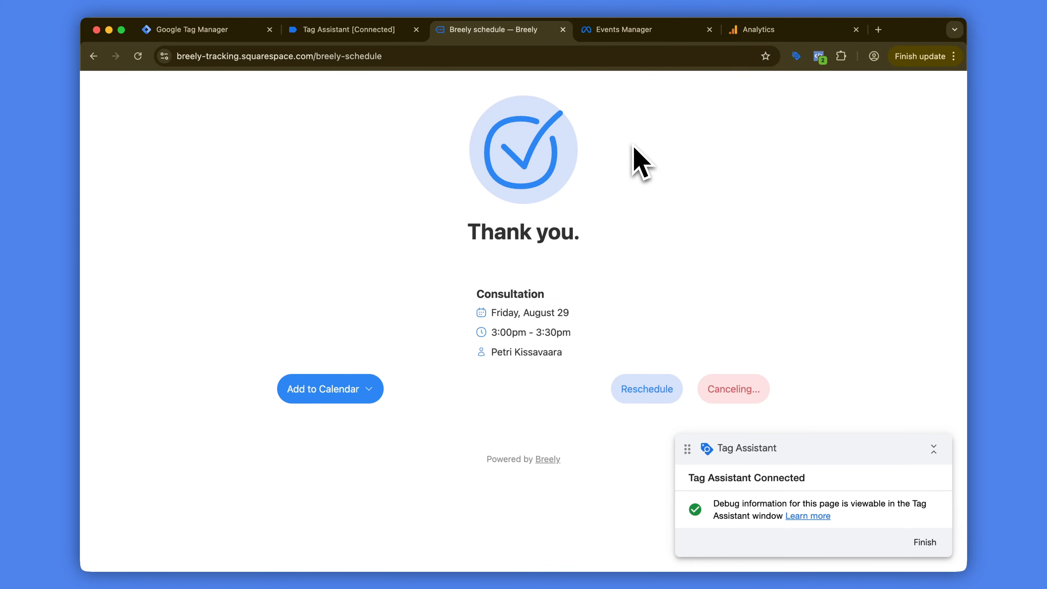
pyautogui.scroll(4, 511, 315)
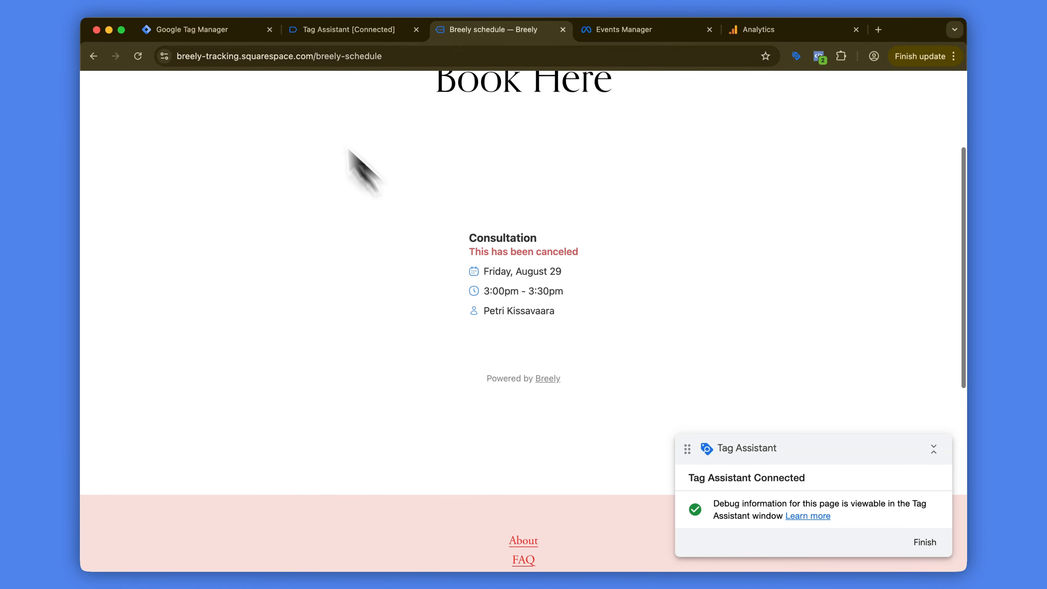
# Step: Return to Google Tag Manager and save the Breely Submit - (Business Solar Panels Only) trigger
pyautogui.click(232, 30)
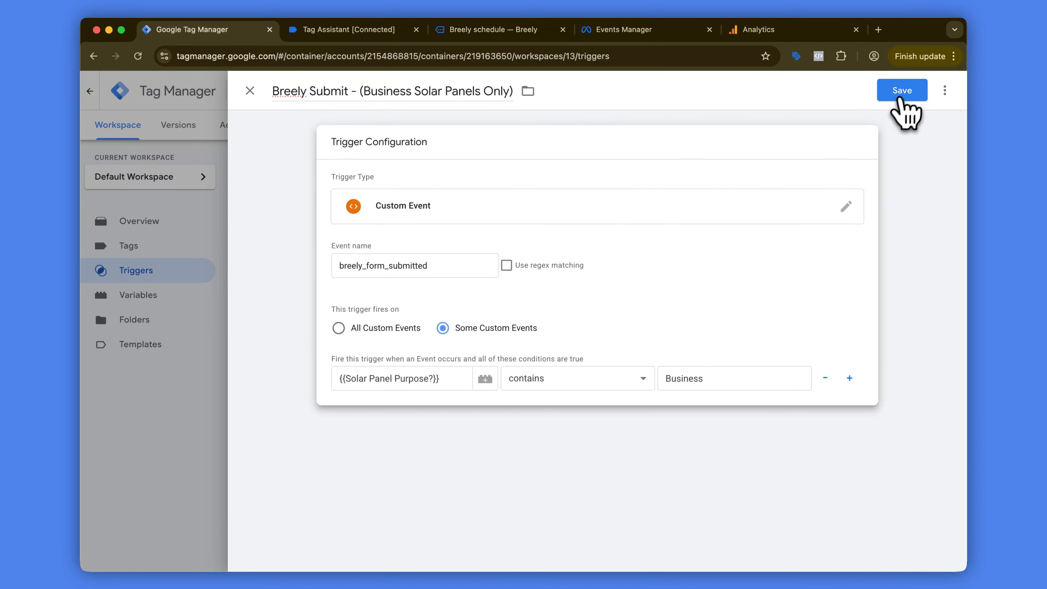
pyautogui.click(902, 91)
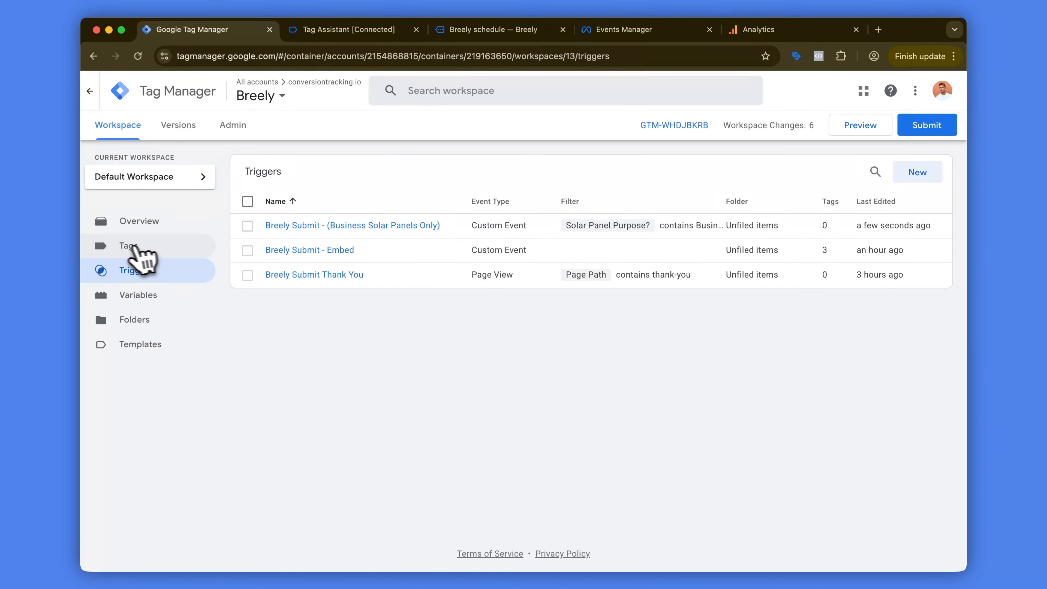
# Step: Duplicate the Meta / Facebook - Breely - Schedule tag and name the copy Meta / Facebook - Breely - Solar Business
pyautogui.click(130, 246)
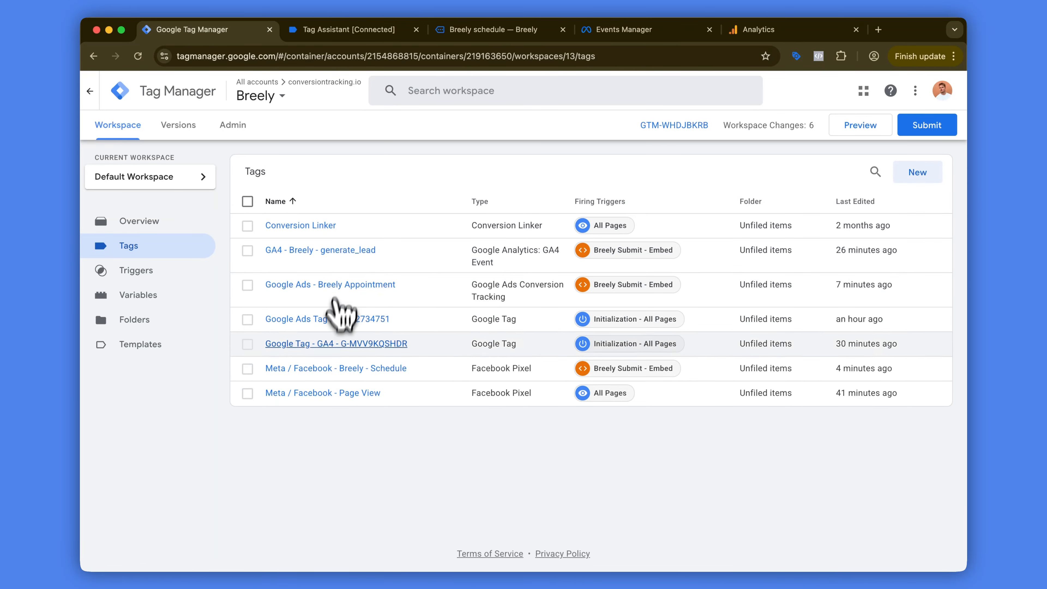
pyautogui.click(332, 368)
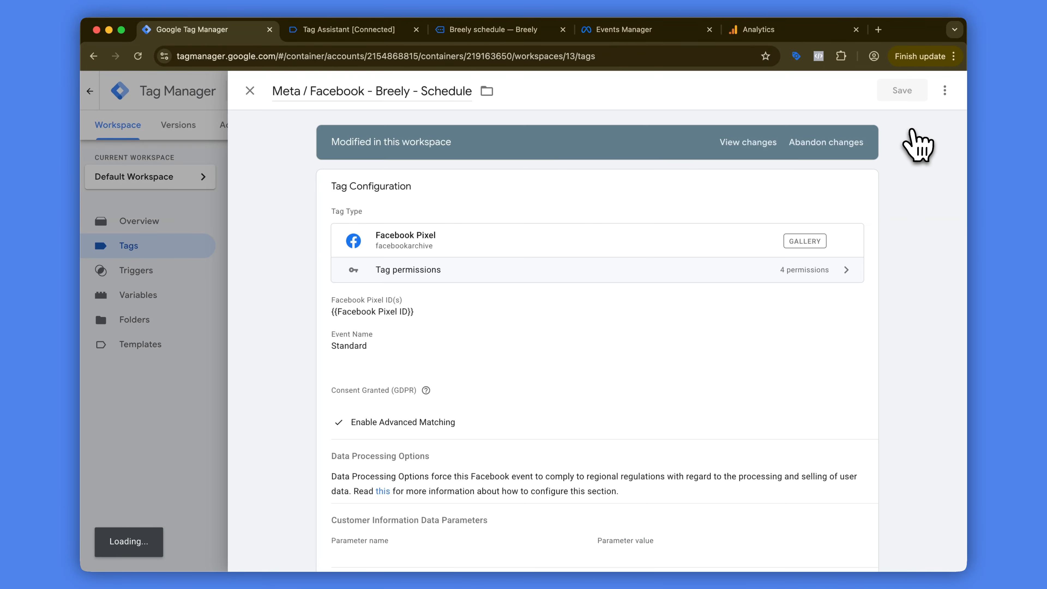
pyautogui.click(944, 91)
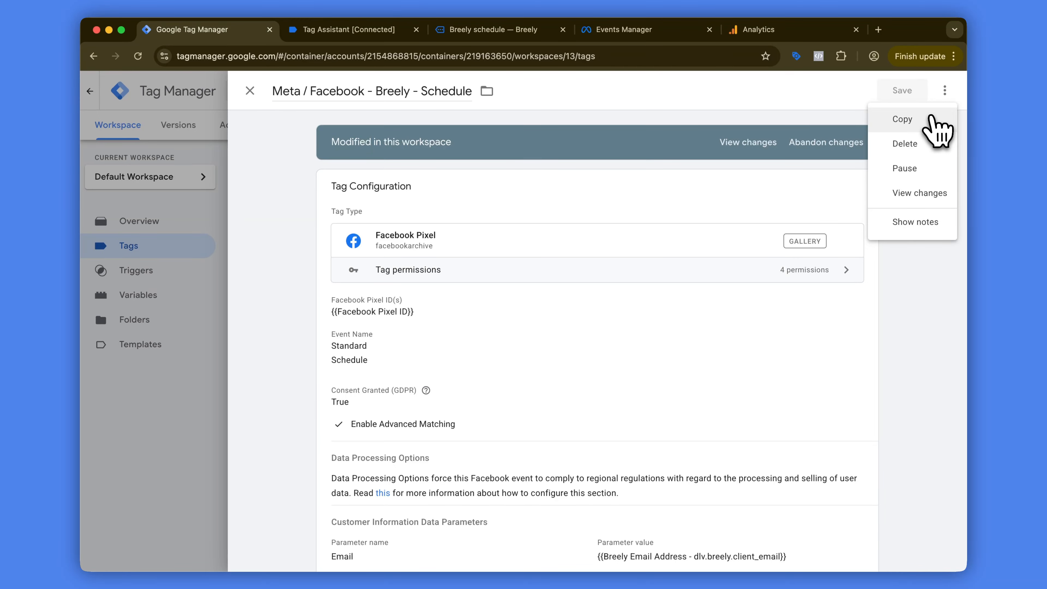
pyautogui.click(932, 121)
pyautogui.click(320, 95)
pyautogui.press('super+BackSpace')
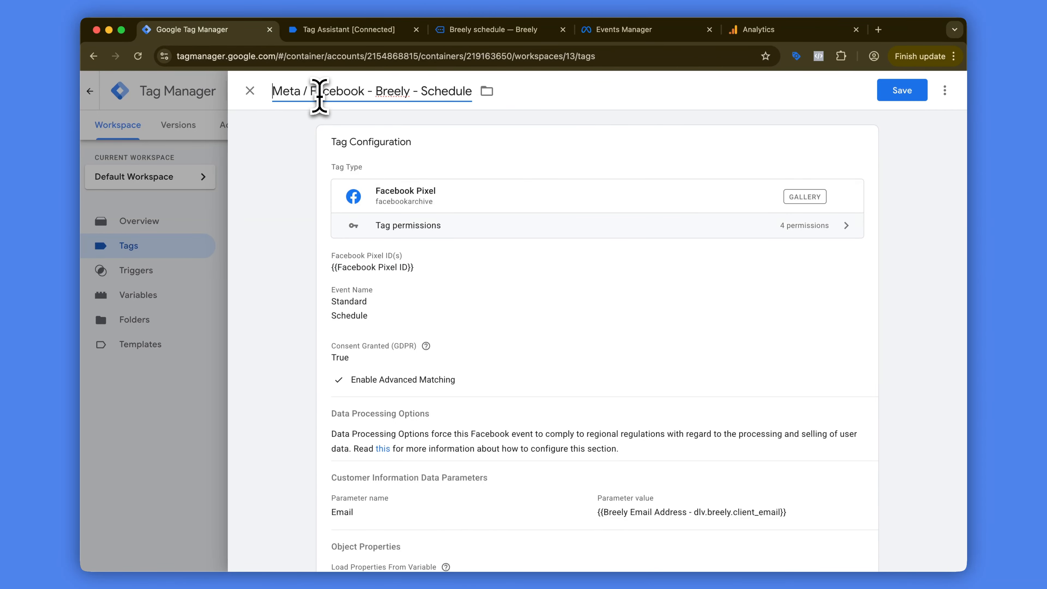
pyautogui.write('Solar Business')
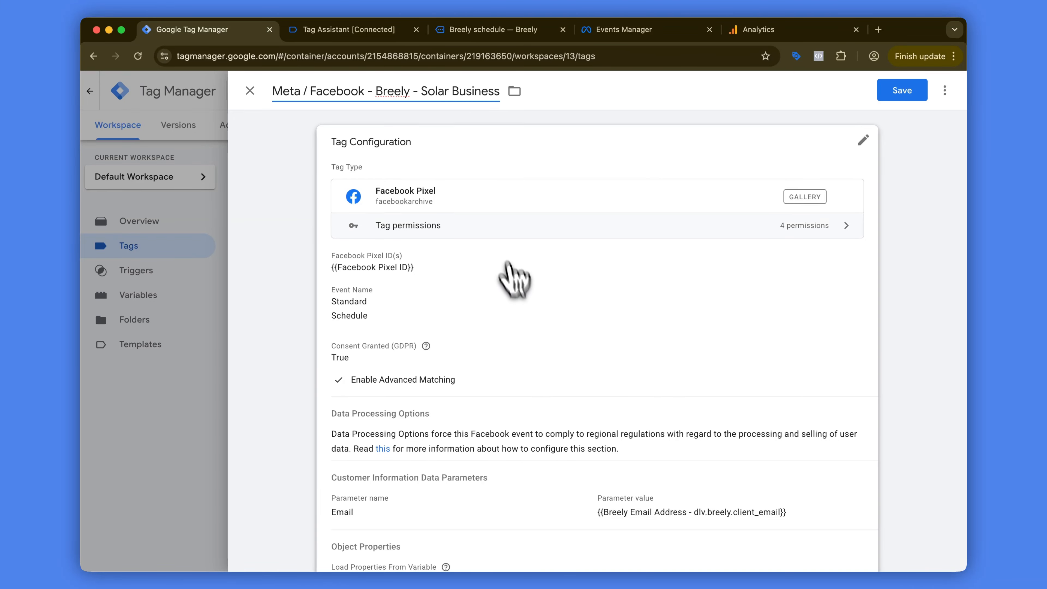
# Step: Change the copied tag's event from standard to a custom event named solar_business_book and save the tag
pyautogui.click(522, 301)
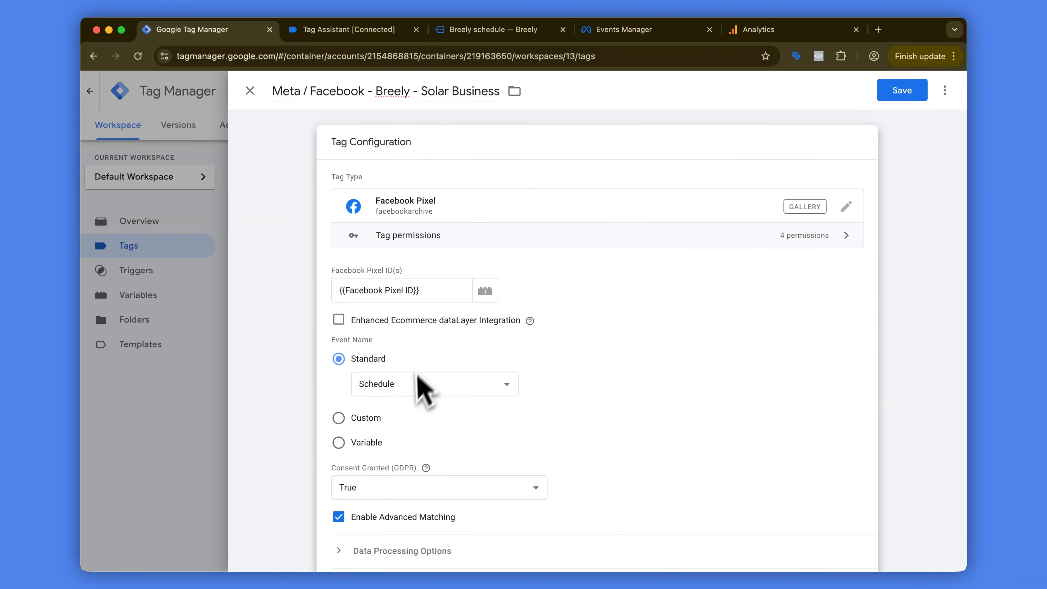
pyautogui.click(384, 392)
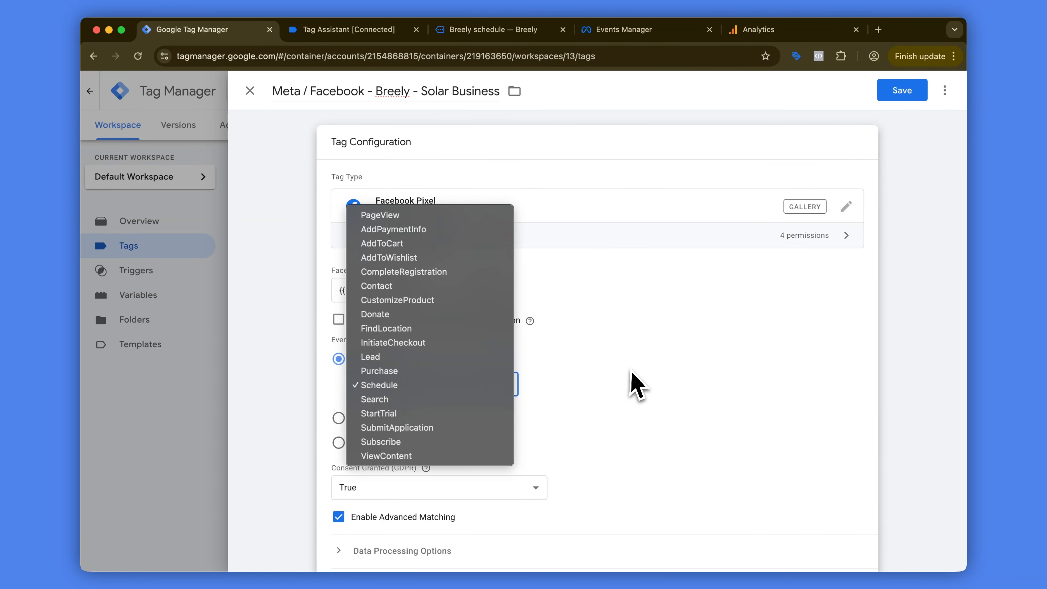
pyautogui.click(631, 381)
pyautogui.click(371, 412)
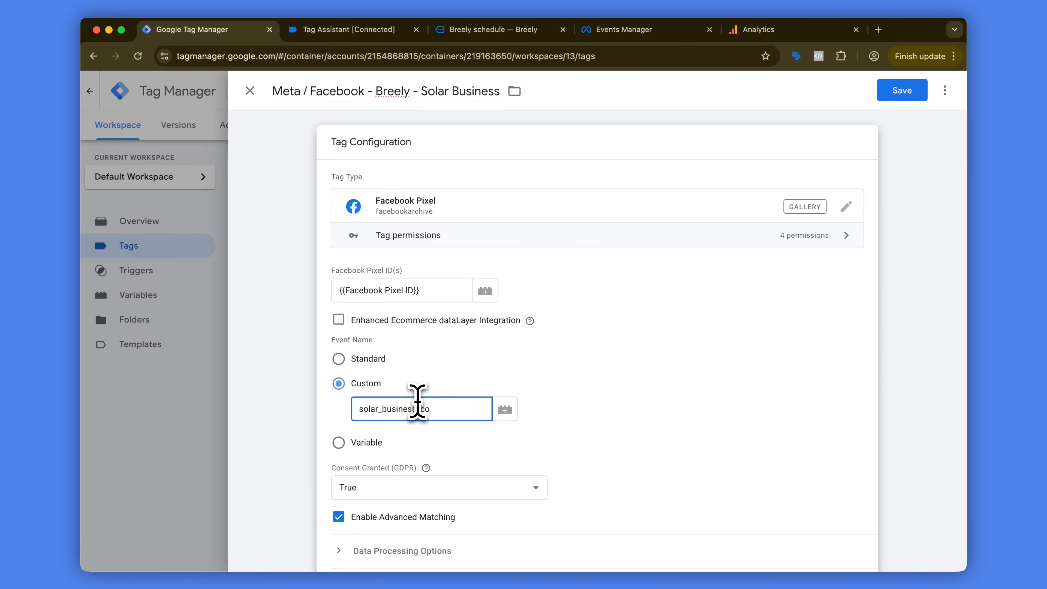
pyautogui.write('solar_business_book')
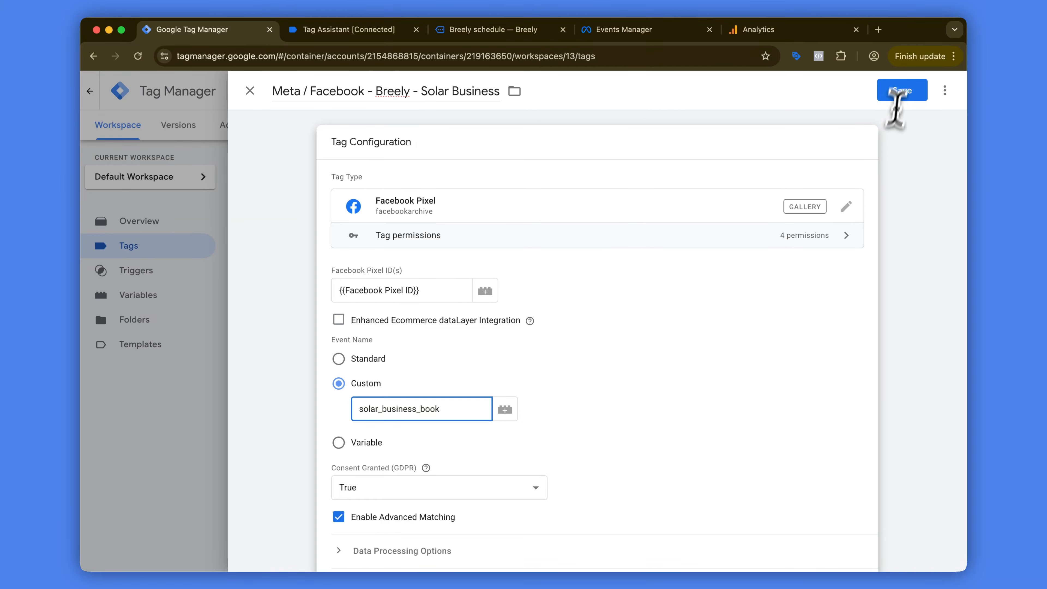
pyautogui.click(902, 91)
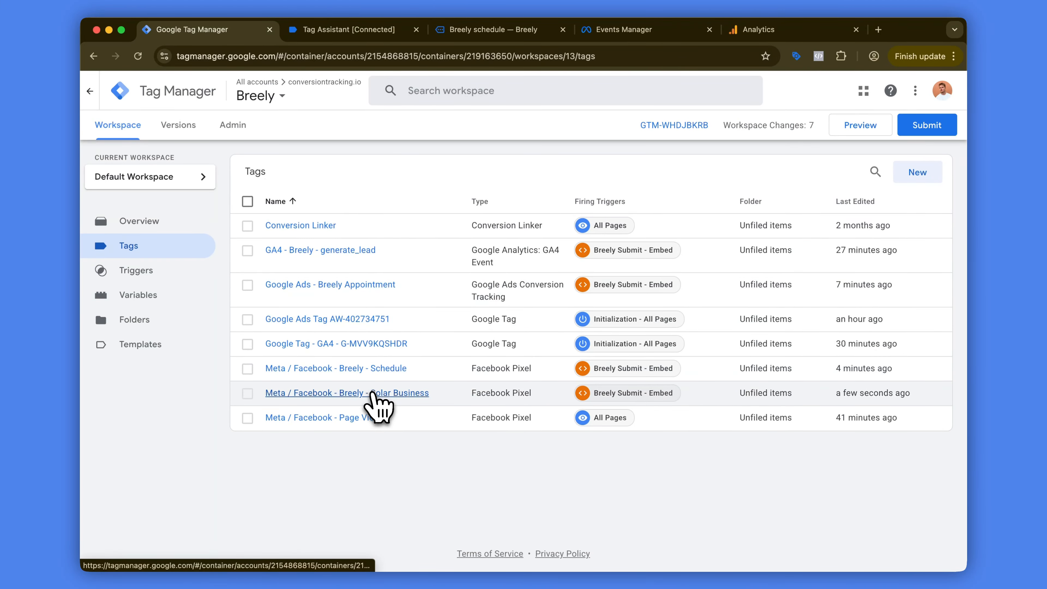
# Step: Replace the firing trigger of the Solar Business tag with Breely Submit - (Business Solar Panels Only) and save the tag
pyautogui.click(416, 392)
pyautogui.scroll(-6, 738, 343)
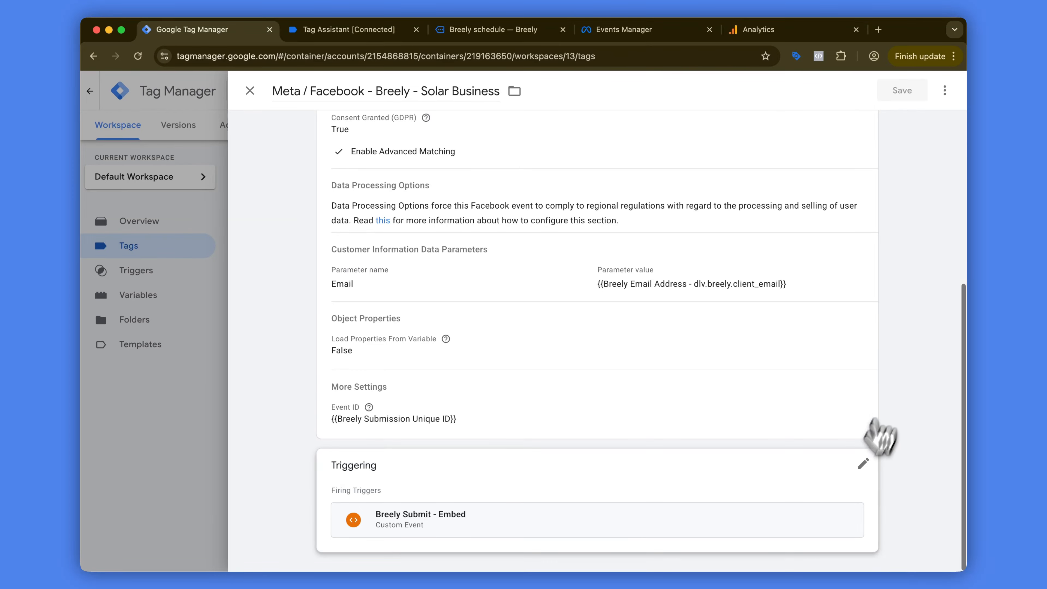
pyautogui.click(845, 524)
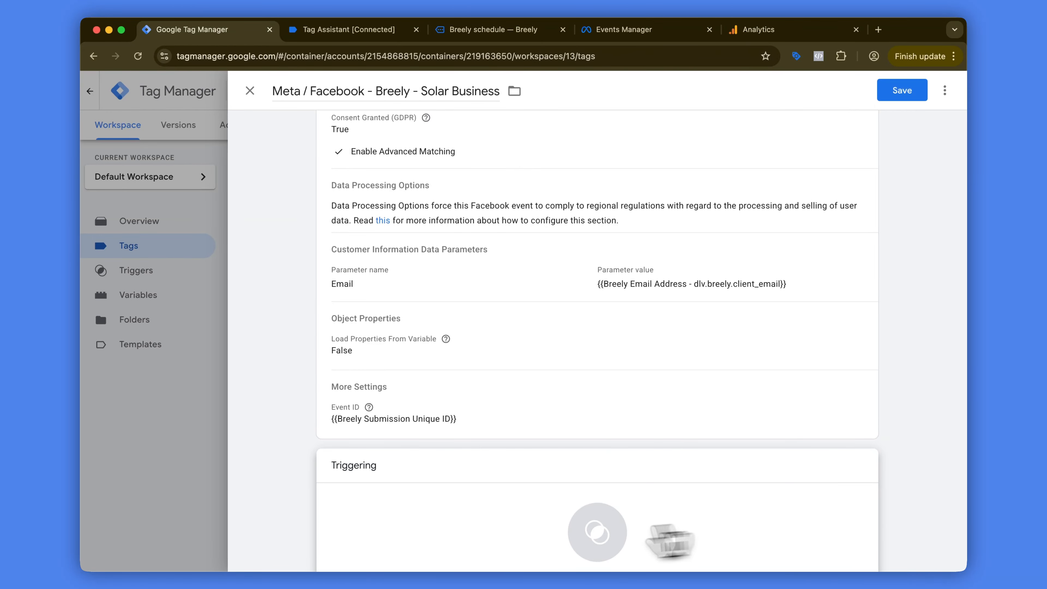
pyautogui.click(542, 551)
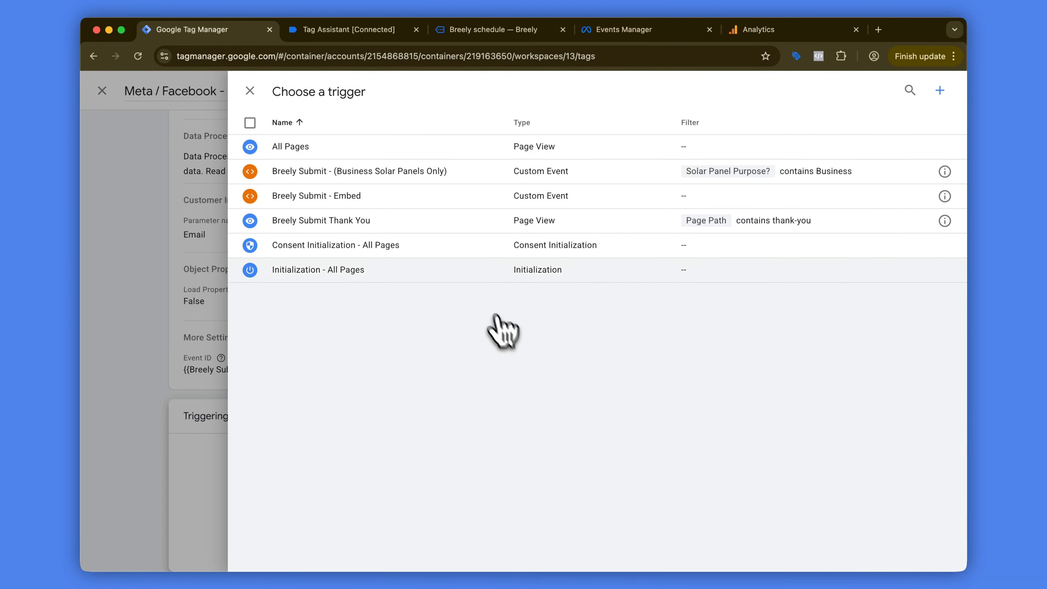
pyautogui.click(355, 182)
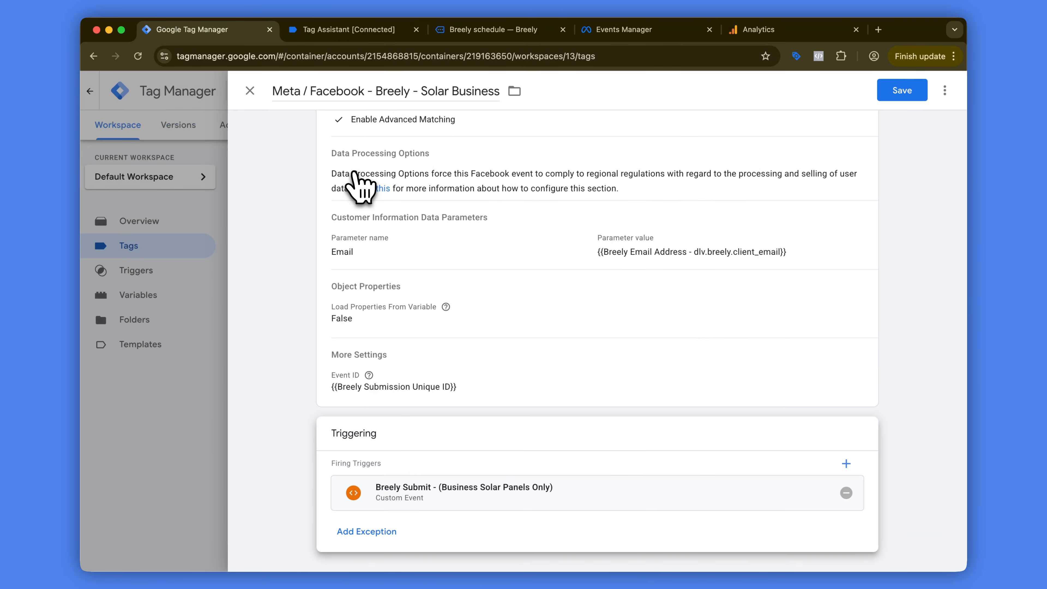
pyautogui.click(902, 93)
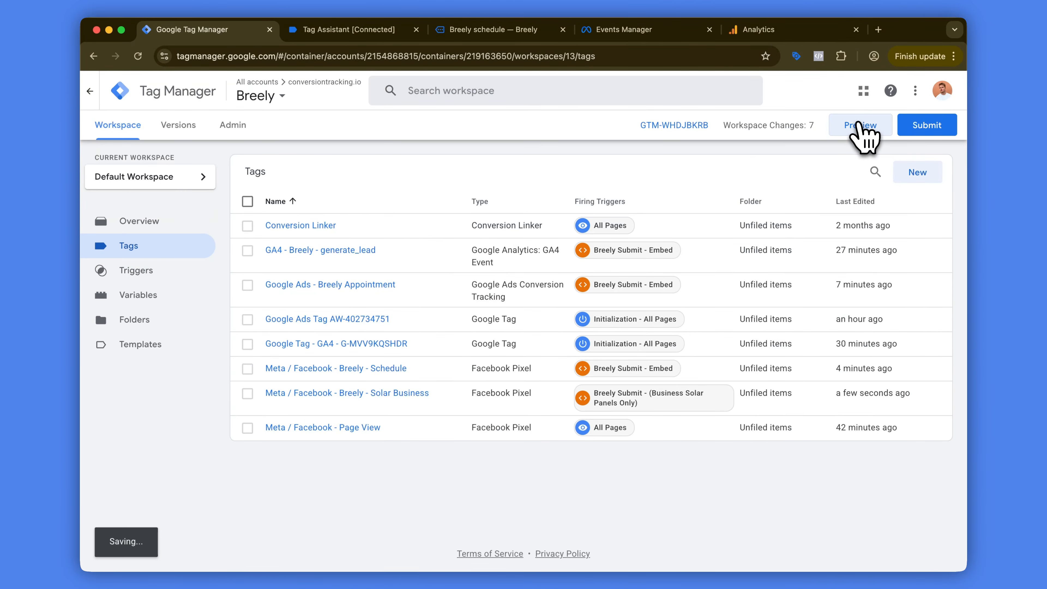
pyautogui.click(859, 124)
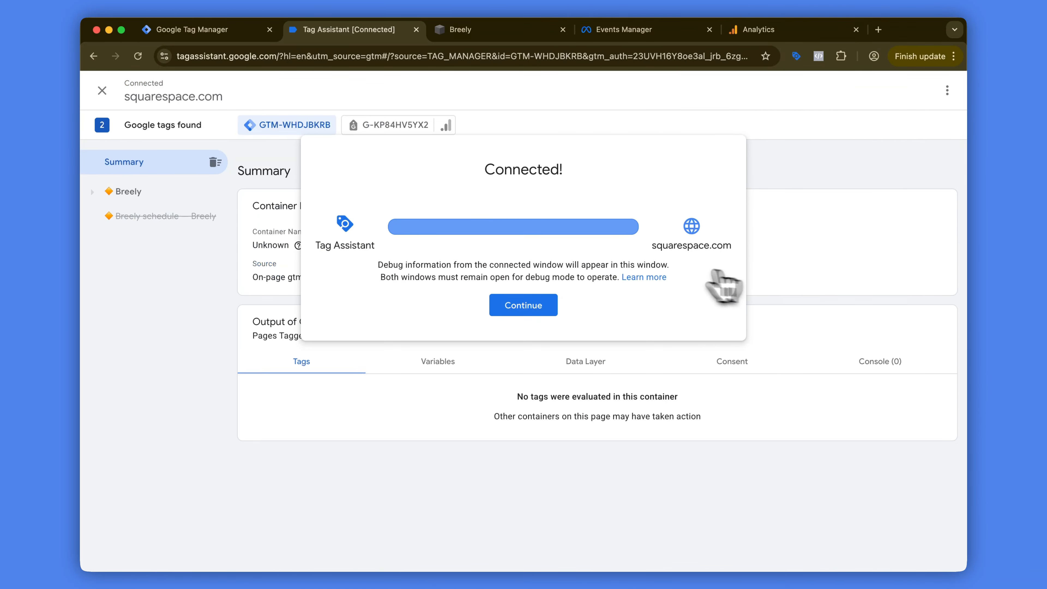
pyautogui.click(532, 310)
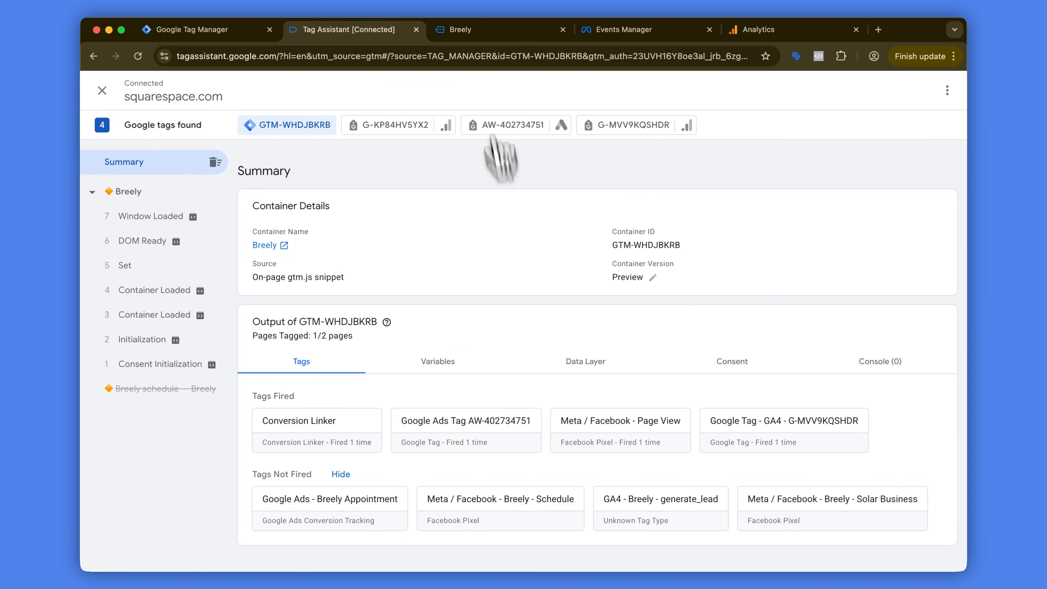
pyautogui.click(480, 32)
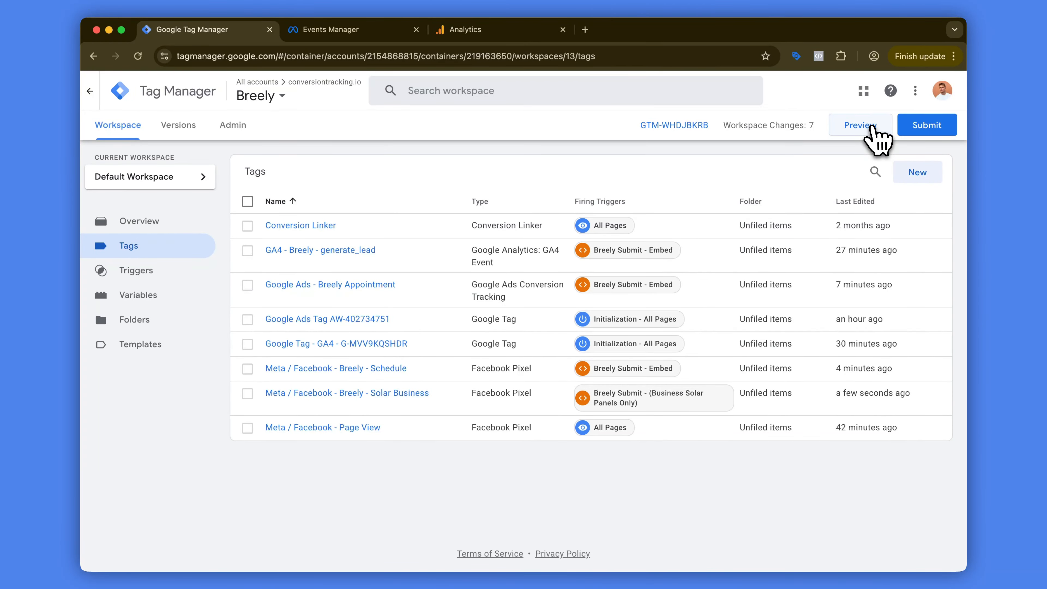
pyautogui.click(872, 127)
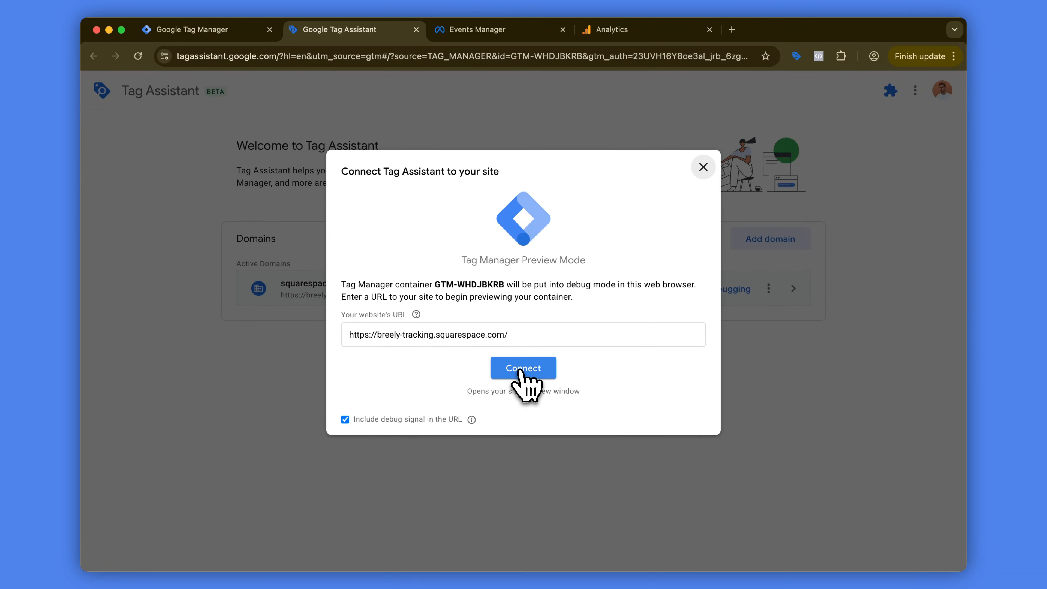
pyautogui.click(520, 371)
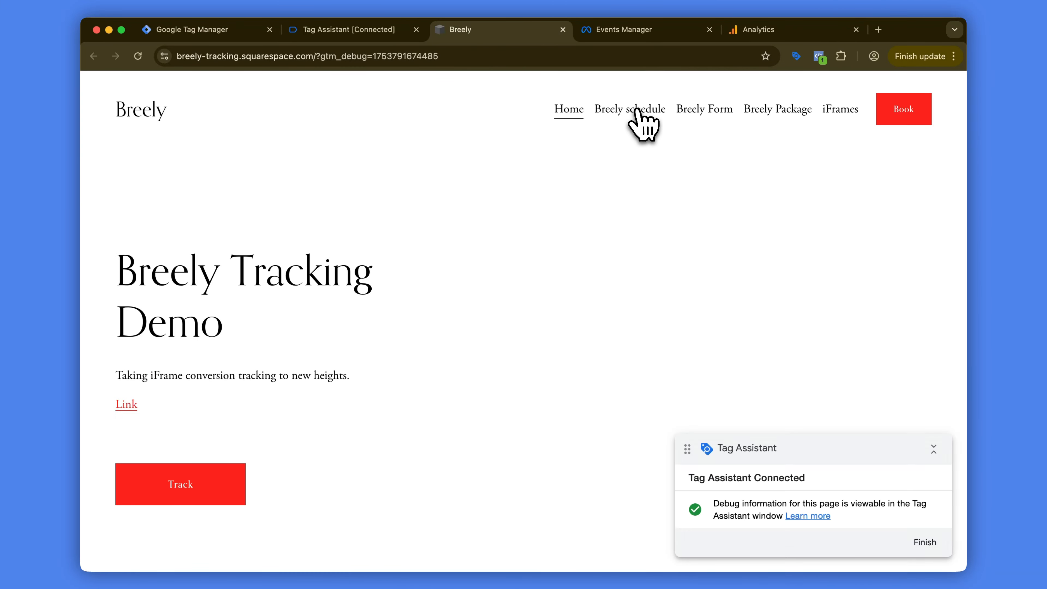
pyautogui.click(636, 111)
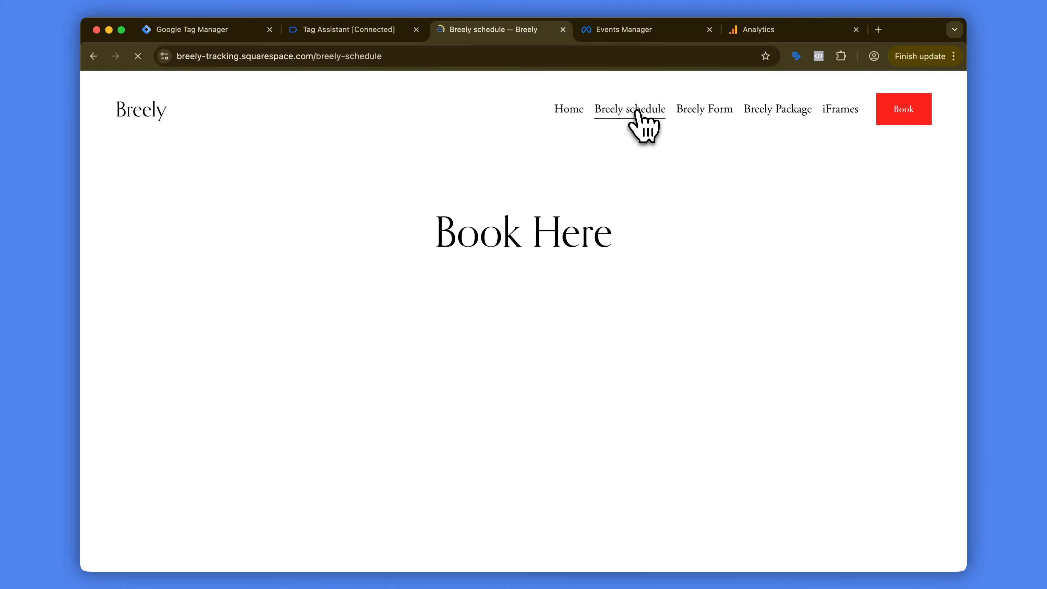
# Step: Choose the 10:30am slot on Wednesday, August 6 in the booking calendar and proceed to the contact form
pyautogui.scroll(-5, 202, 346)
pyautogui.click(347, 345)
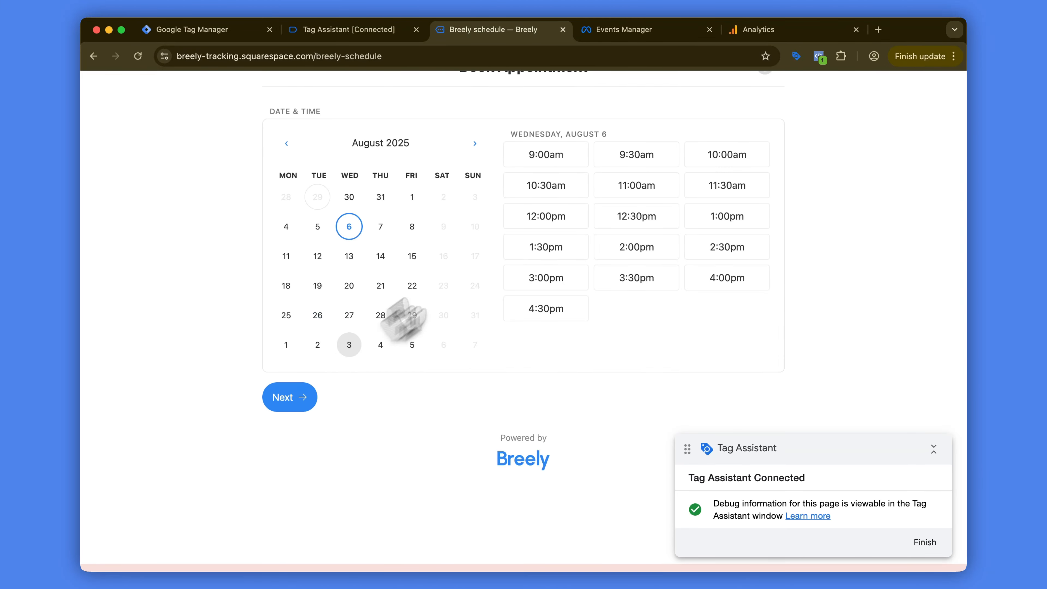
pyautogui.click(551, 190)
pyautogui.click(528, 208)
pyautogui.click(295, 264)
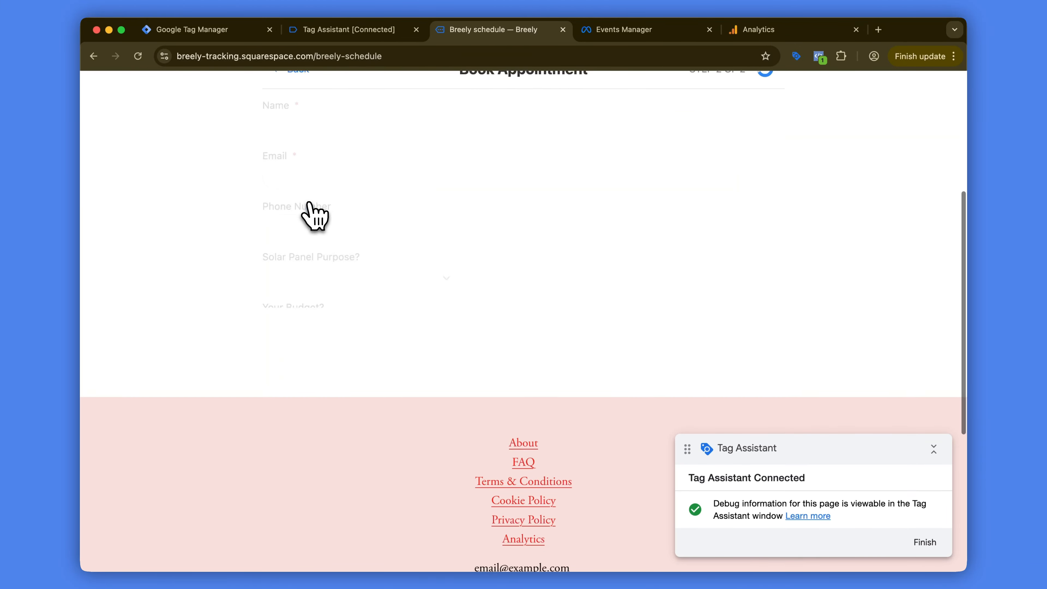
# Step: Fill in the test customer's name and email and set Solar Panel Purpose? to Business
pyautogui.click(332, 148)
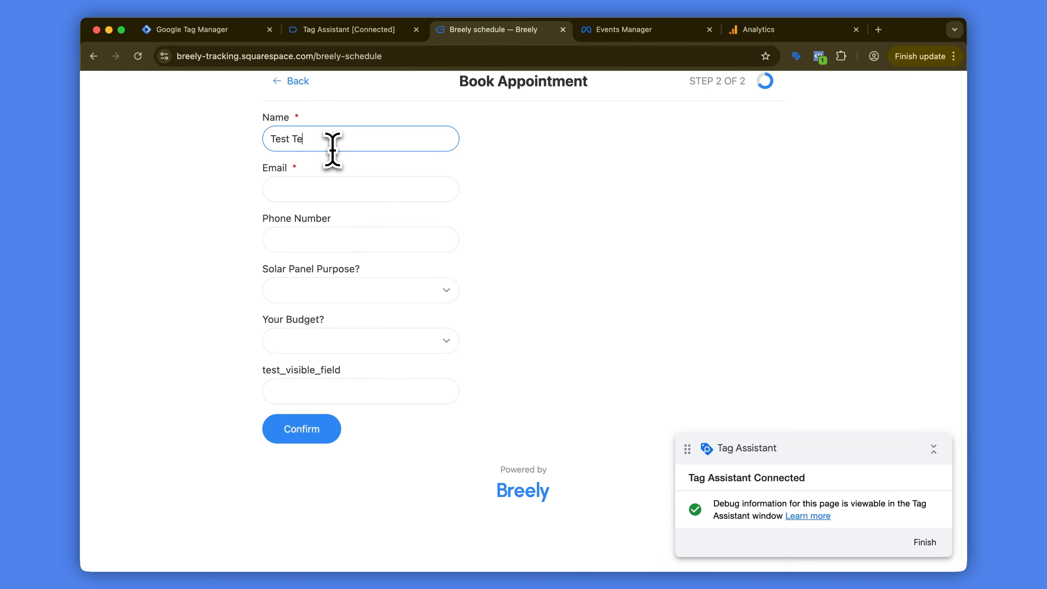
pyautogui.press('Tab')
pyautogui.write(';m')
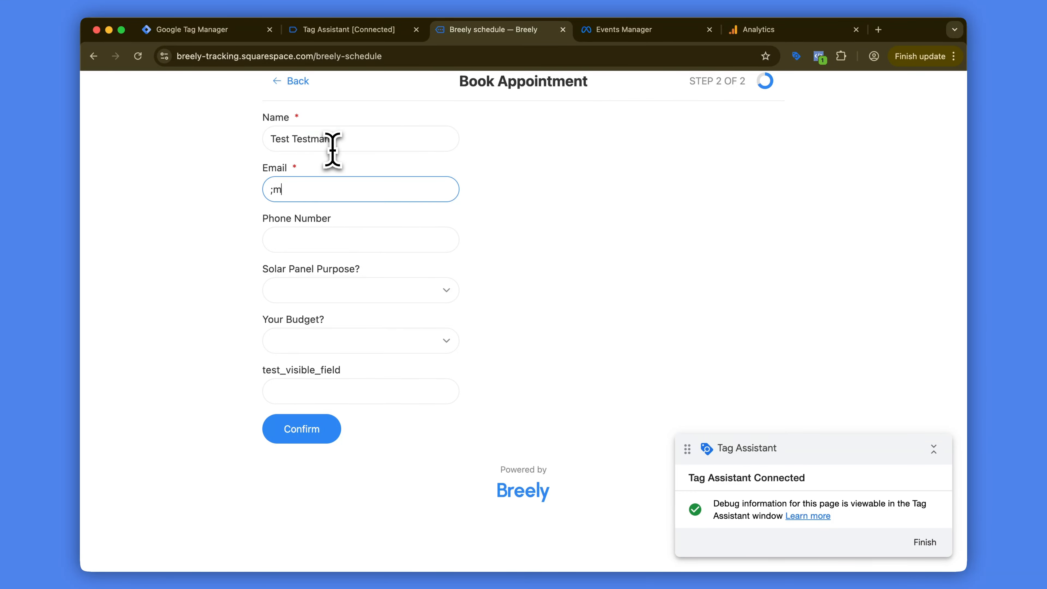
pyautogui.click(359, 291)
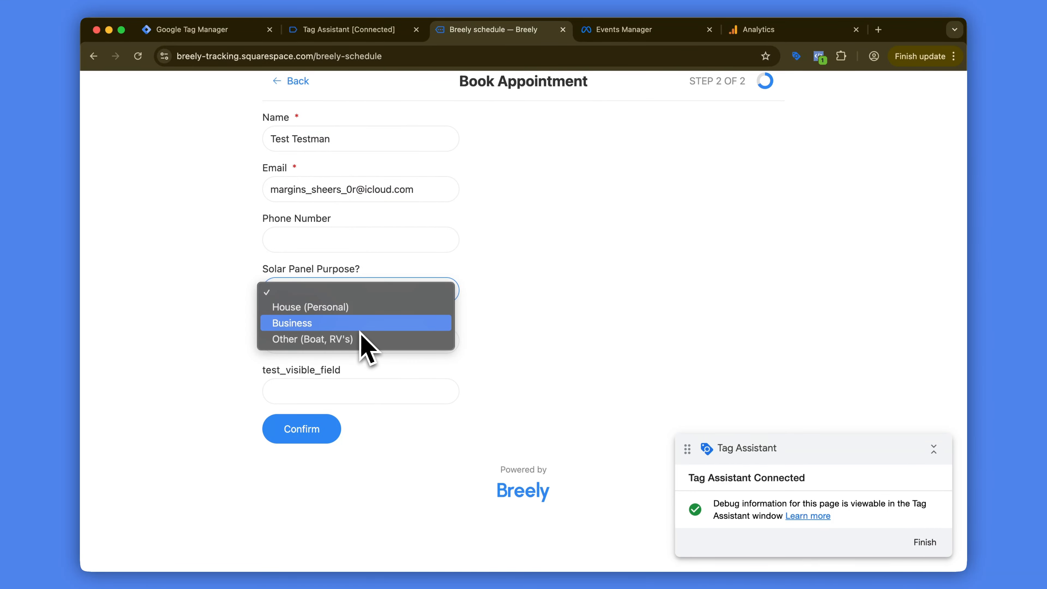
pyautogui.click(360, 325)
pyautogui.press('Tab')
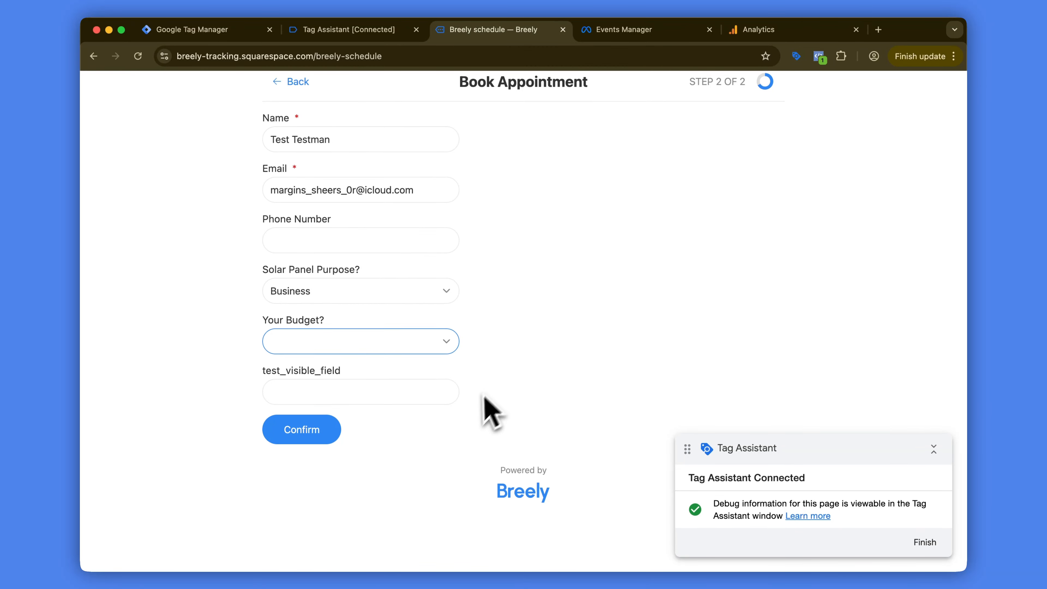
# Step: Check the events on the page in Meta Pixel Helper and submit the appointment booking
pyautogui.scroll(1, 485, 396)
pyautogui.click(226, 347)
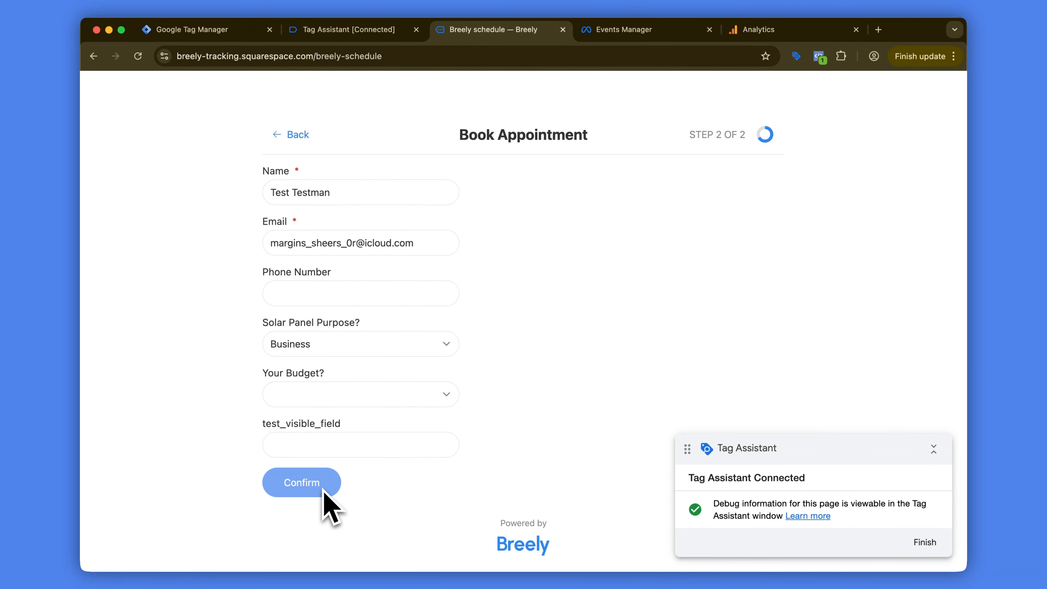
pyautogui.click(818, 58)
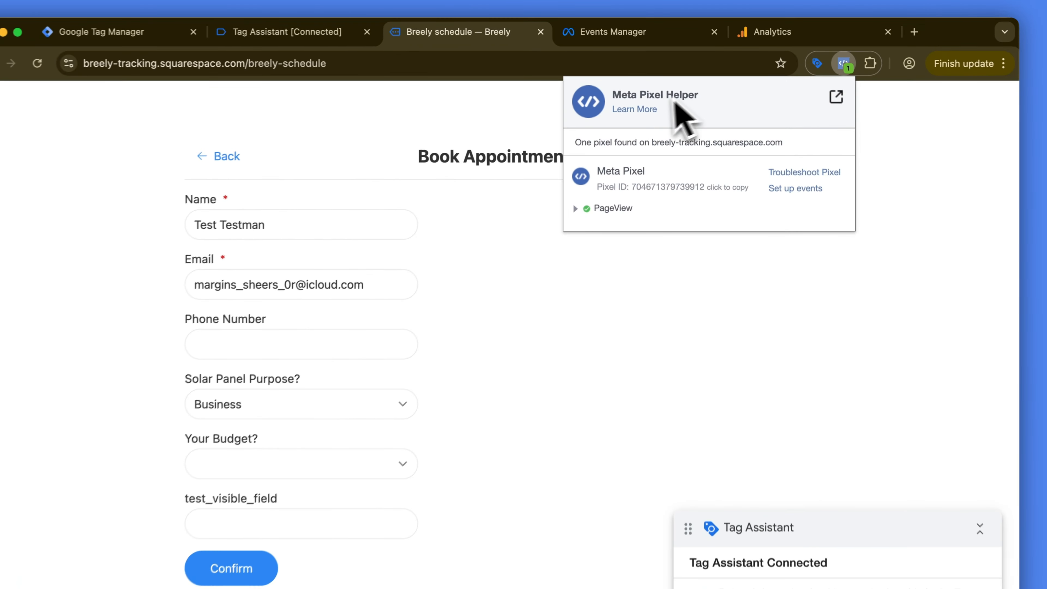
pyautogui.click(923, 132)
pyautogui.click(226, 574)
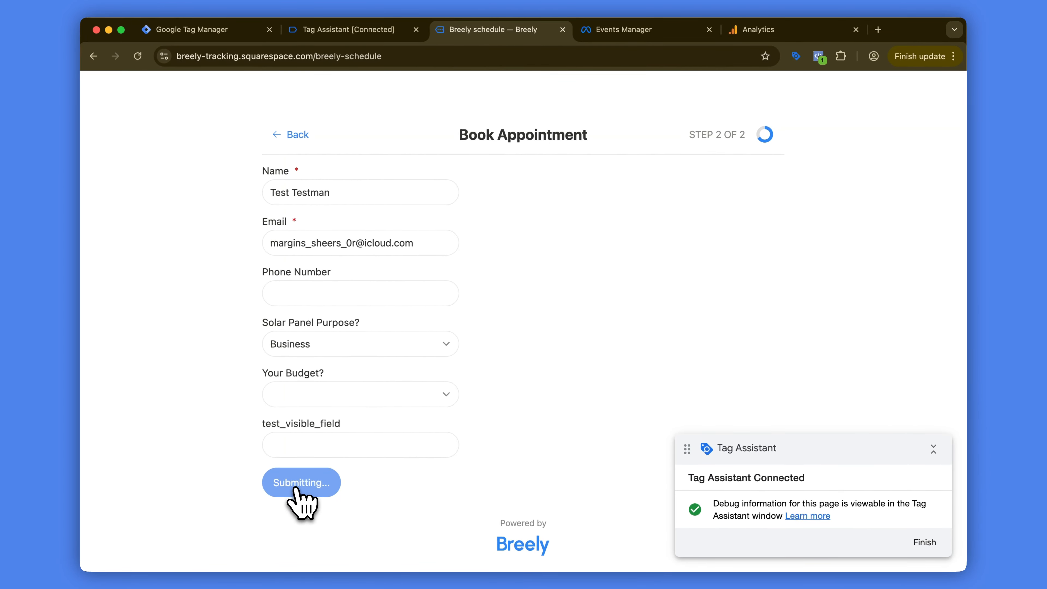
# Step: Inspect the details of the Schedule and solar_business_book events in Meta Pixel Helper
pyautogui.click(819, 58)
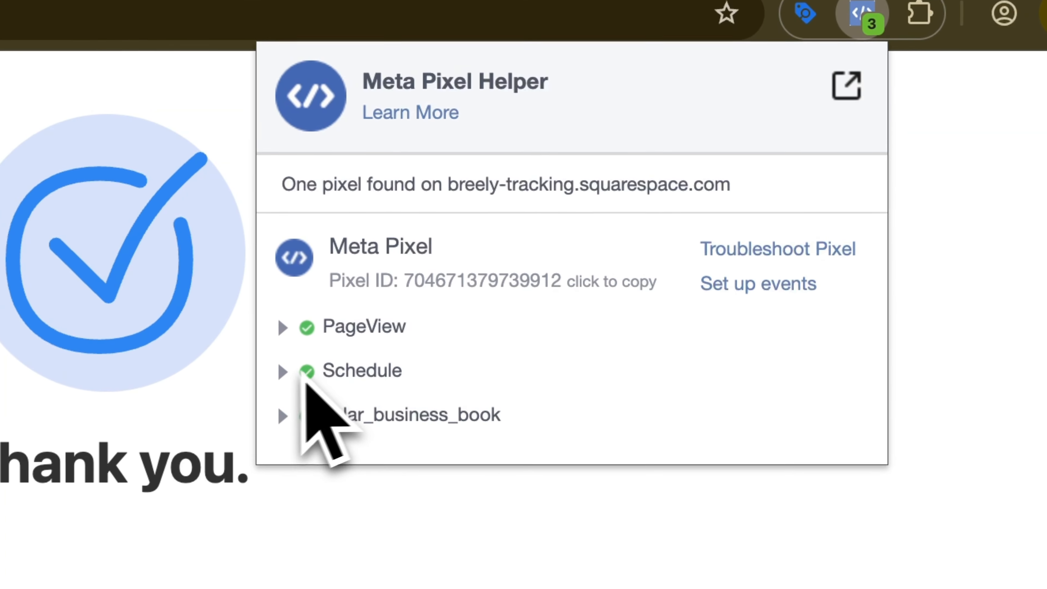
pyautogui.click(281, 375)
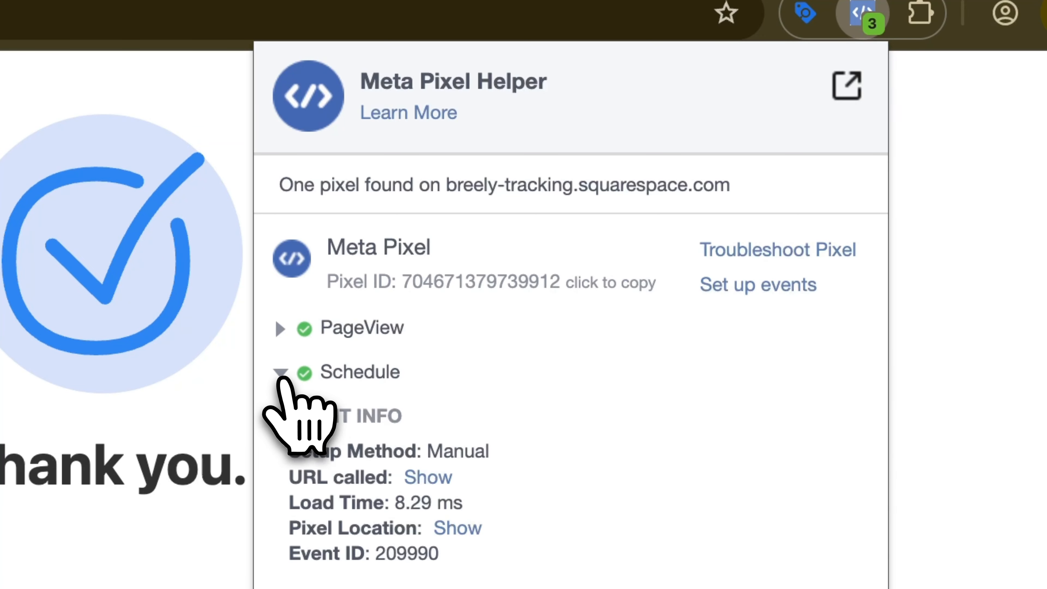
pyautogui.click(281, 374)
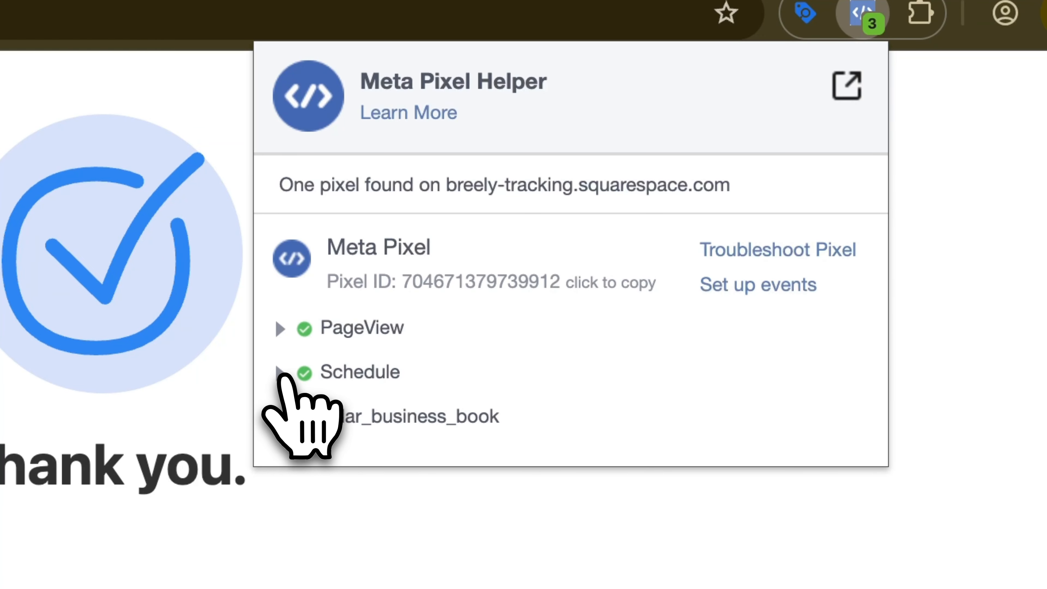
pyautogui.click(283, 417)
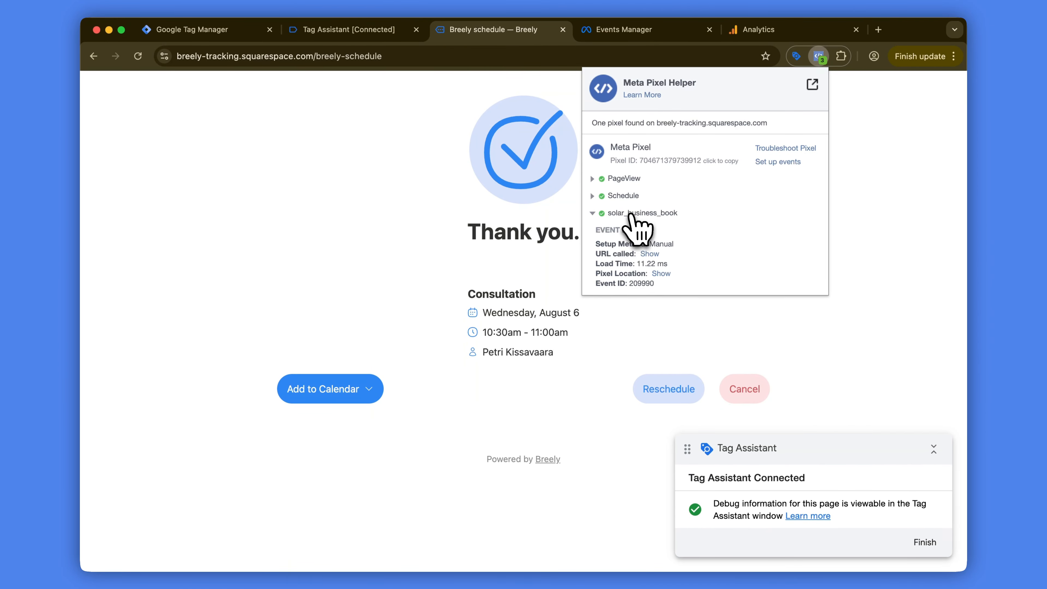
pyautogui.click(851, 223)
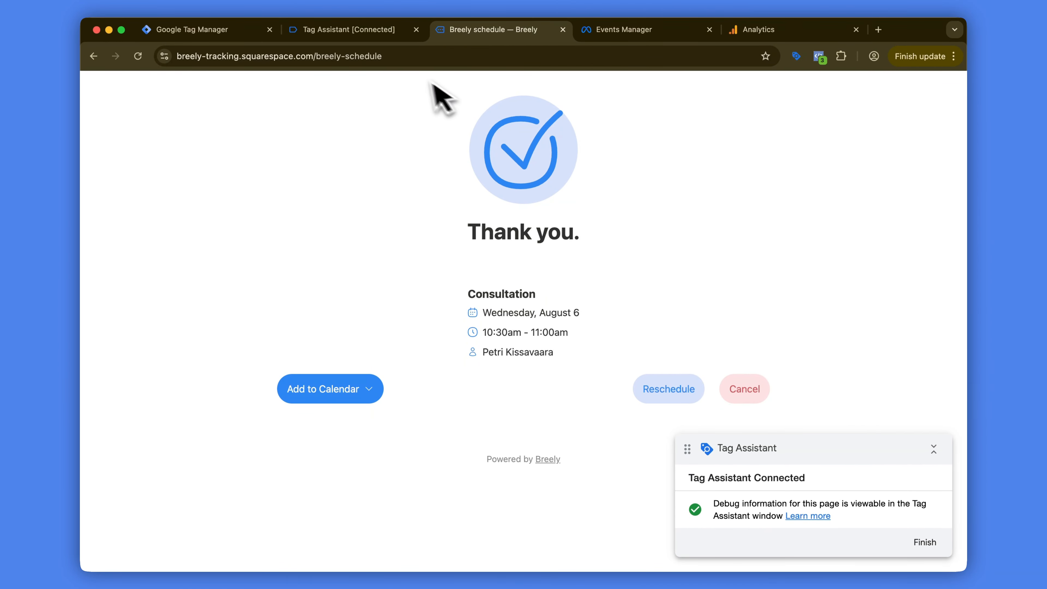
# Step: Switch to Tag Assistant and show the data layer of the breely_form_submitted event
pyautogui.click(262, 32)
pyautogui.click(361, 28)
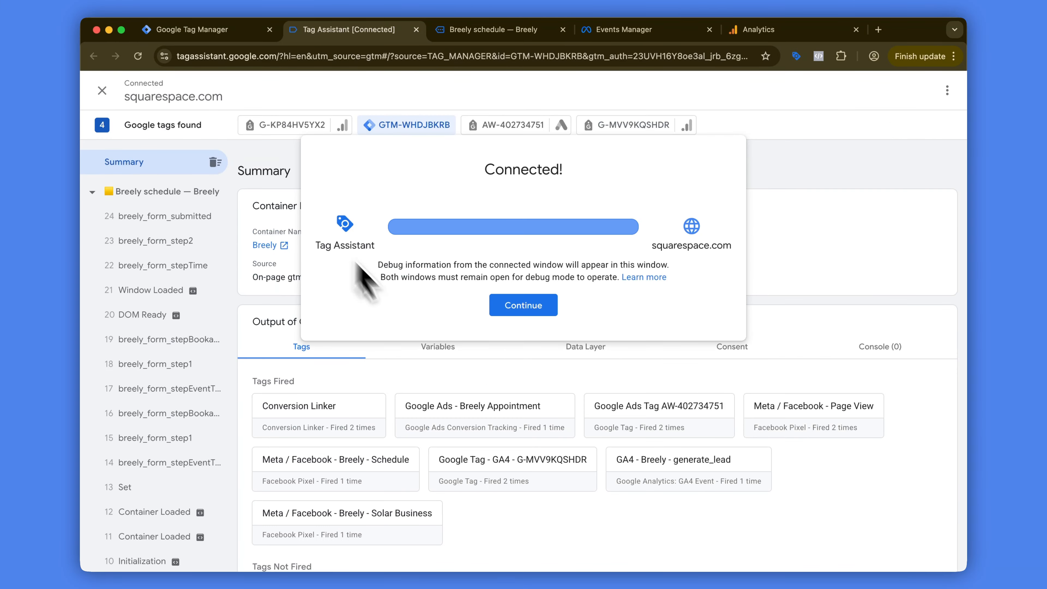
pyautogui.click(540, 308)
pyautogui.click(586, 350)
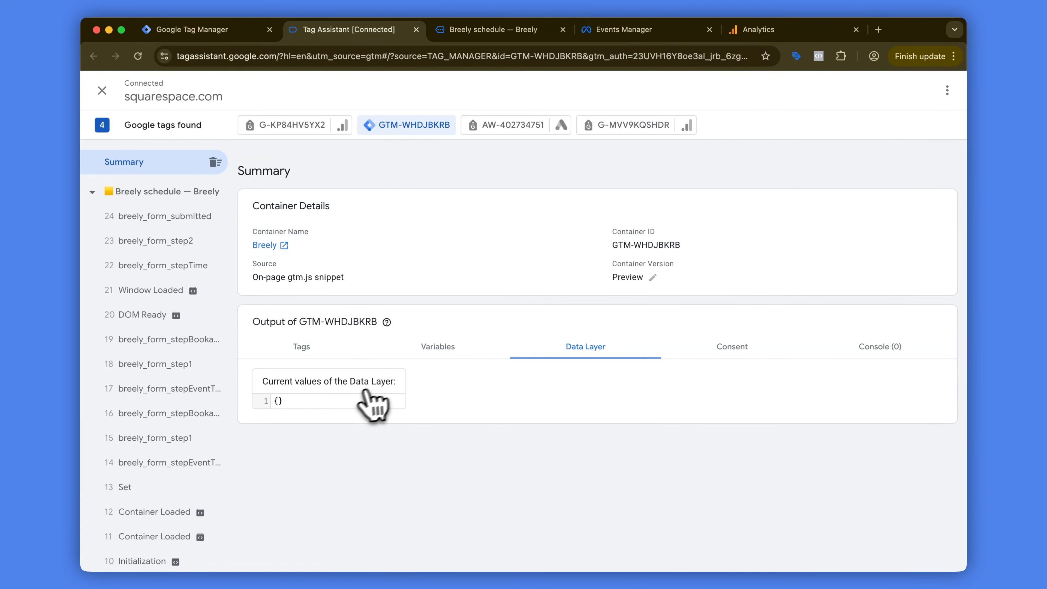
pyautogui.click(149, 217)
# Step: Examine the form answers, client details and appointment fields in the breely_form_submitted data layer
pyautogui.scroll(-10, 330, 363)
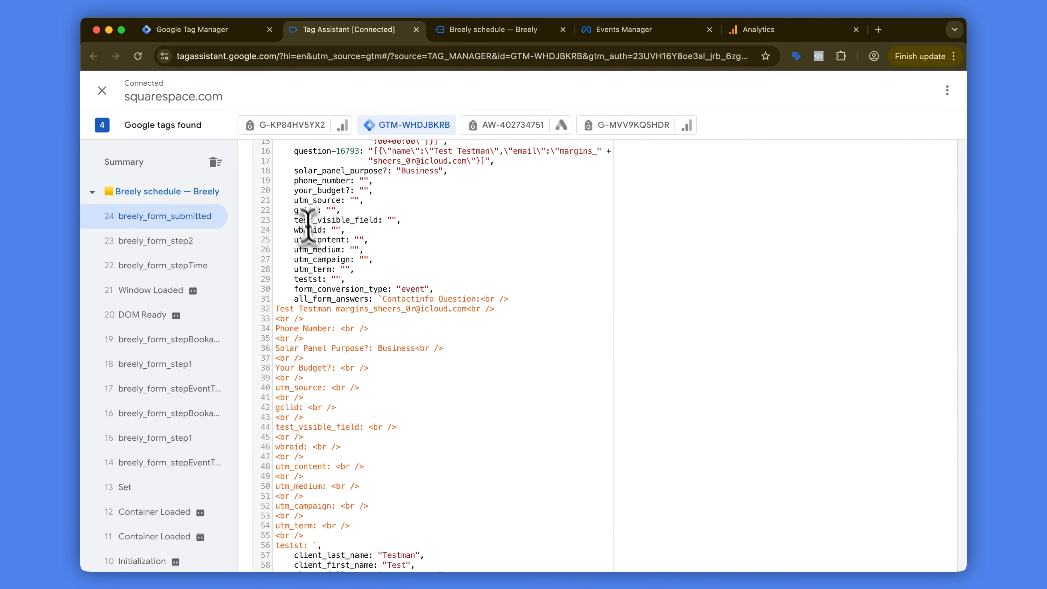
pyautogui.moveTo(305, 210); pyautogui.dragTo(366, 256)
pyautogui.click(366, 256)
pyautogui.scroll(-8, 348, 231)
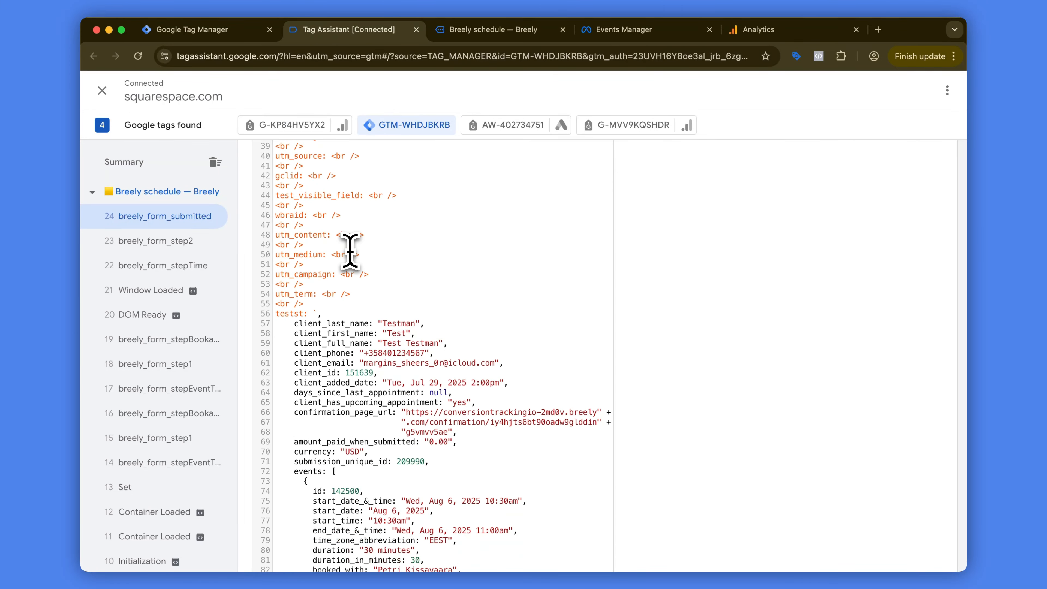
pyautogui.scroll(-1, 336, 231)
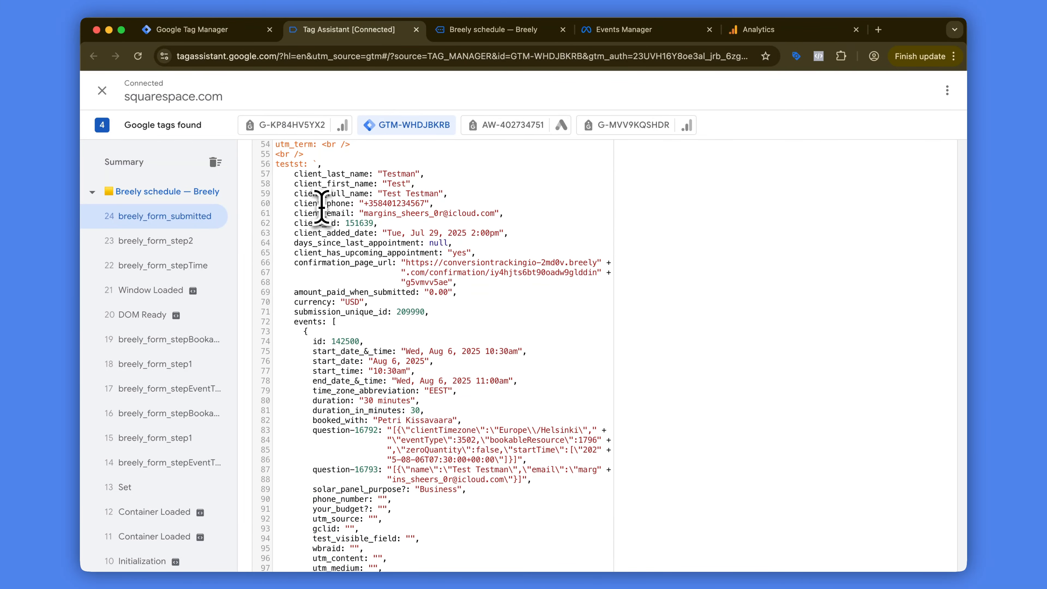
pyautogui.scroll(7, 339, 259)
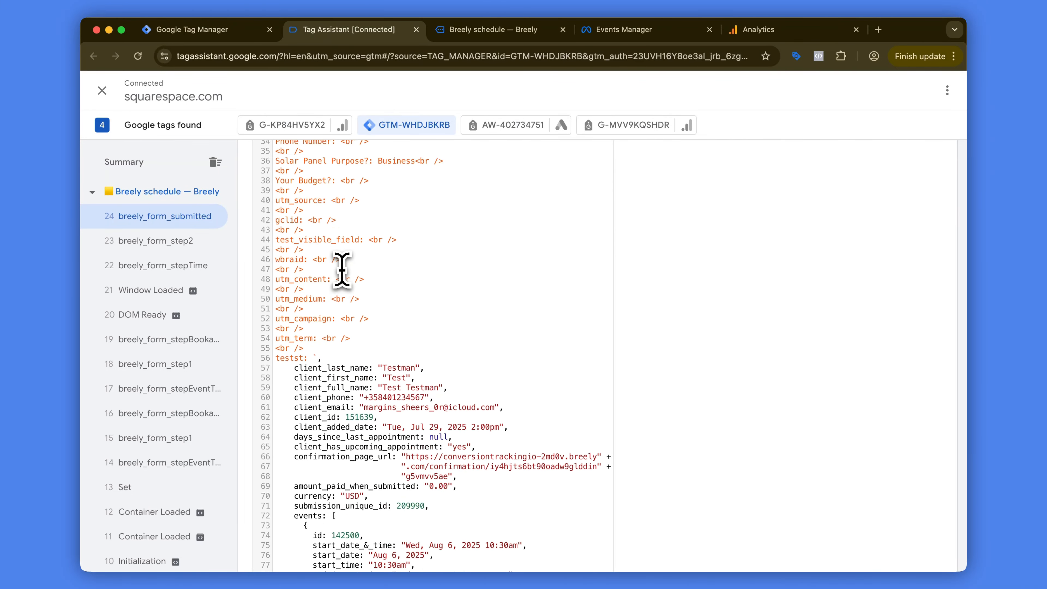
# Step: Switch to Google Analytics DebugView and review the parameters of a generate_lead event
pyautogui.click(781, 30)
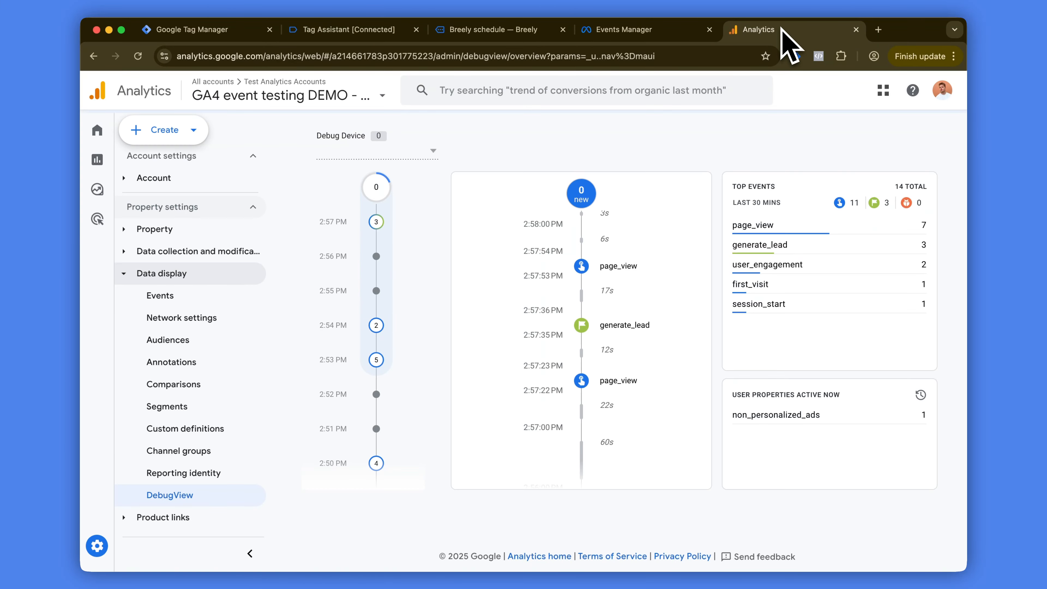
pyautogui.click(630, 304)
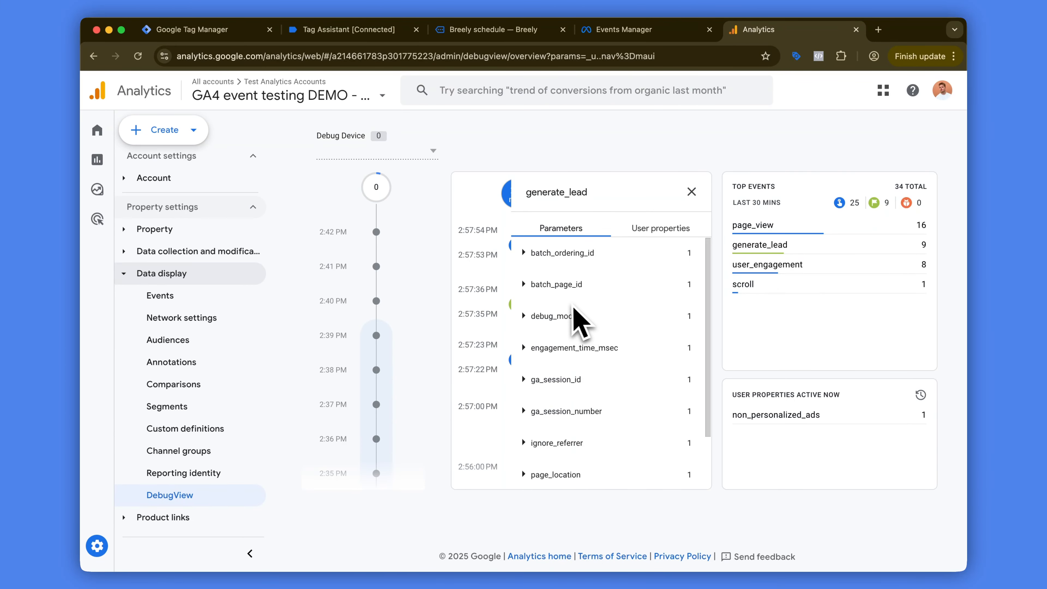
pyautogui.scroll(-2, 552, 325)
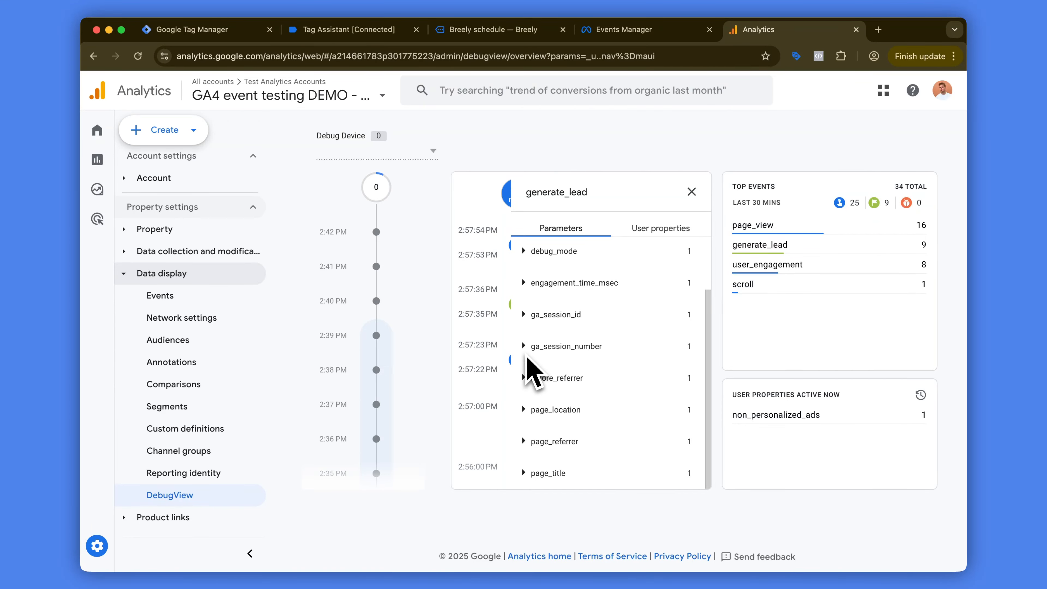
pyautogui.click(691, 192)
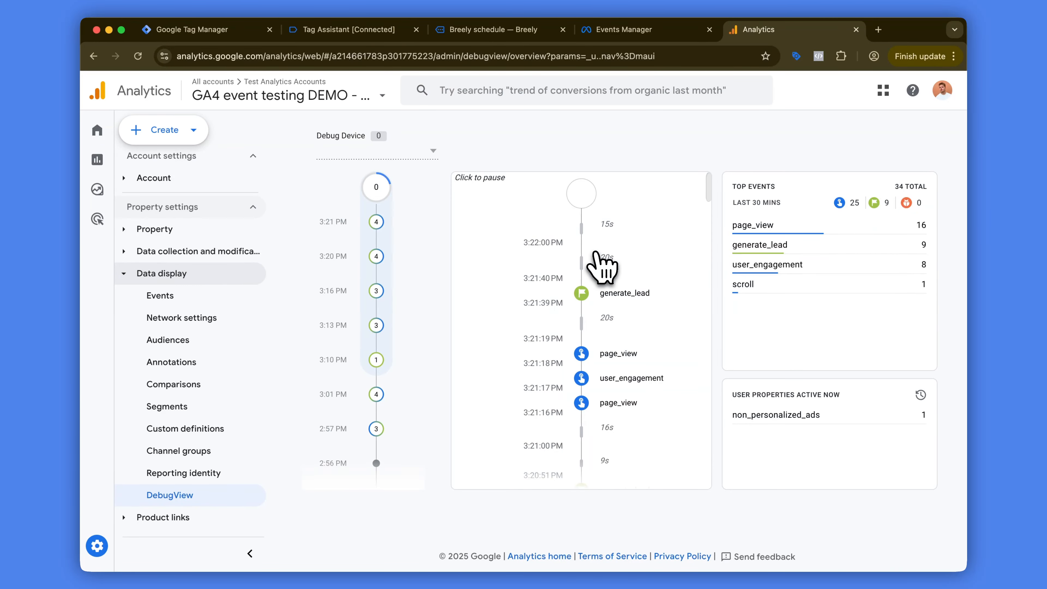
# Step: Revisit the submitted data layer in Tag Assistant and open the Solar Panel Purpose? variable in Google Tag Manager
pyautogui.click(351, 35)
pyautogui.scroll(10, 327, 234)
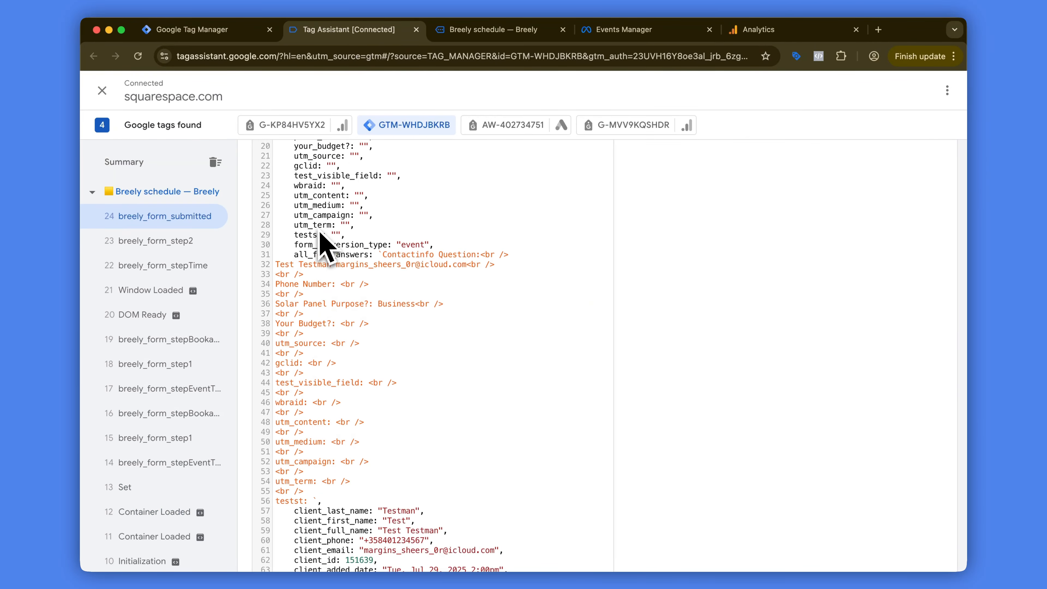
pyautogui.click(208, 30)
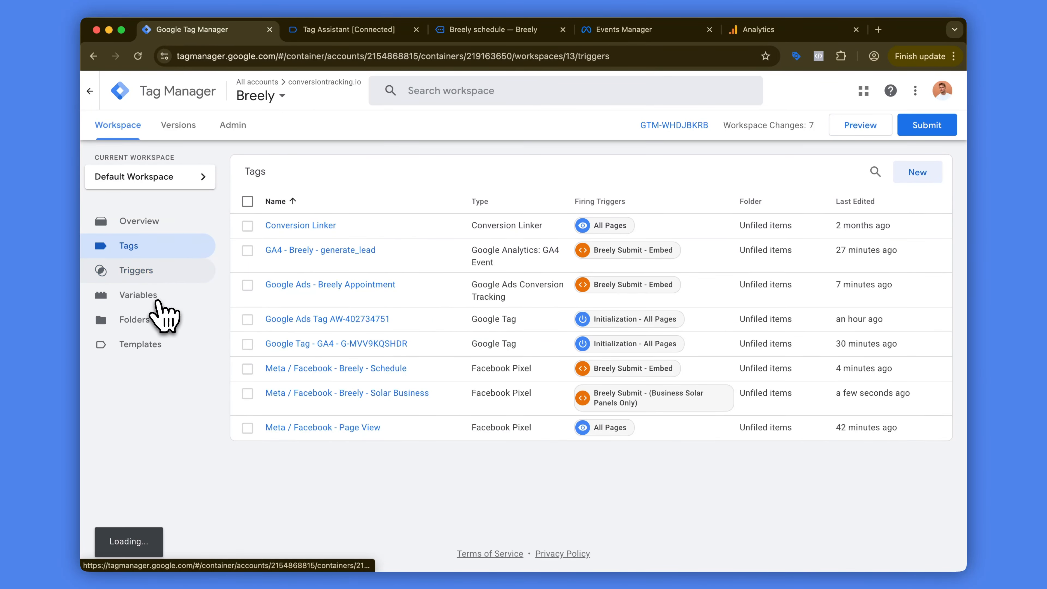
pyautogui.click(158, 296)
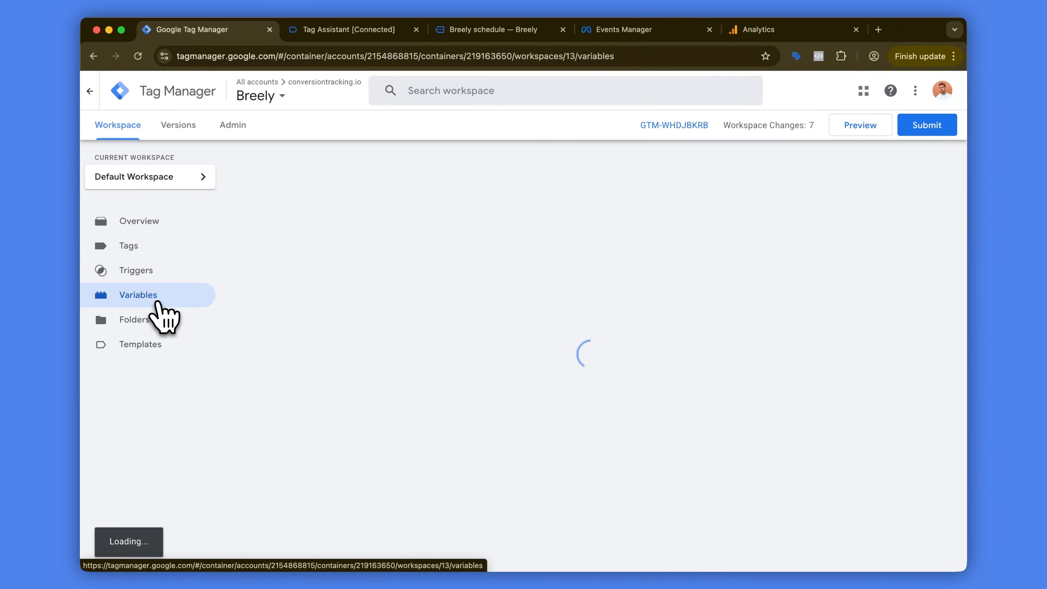
pyautogui.scroll(-2, 371, 394)
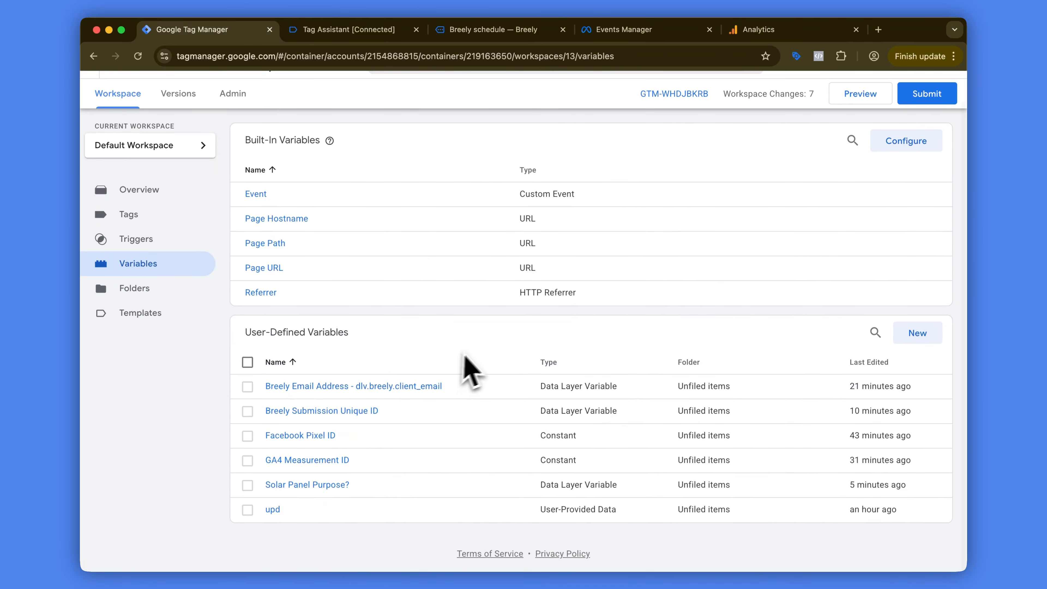
pyautogui.click(321, 485)
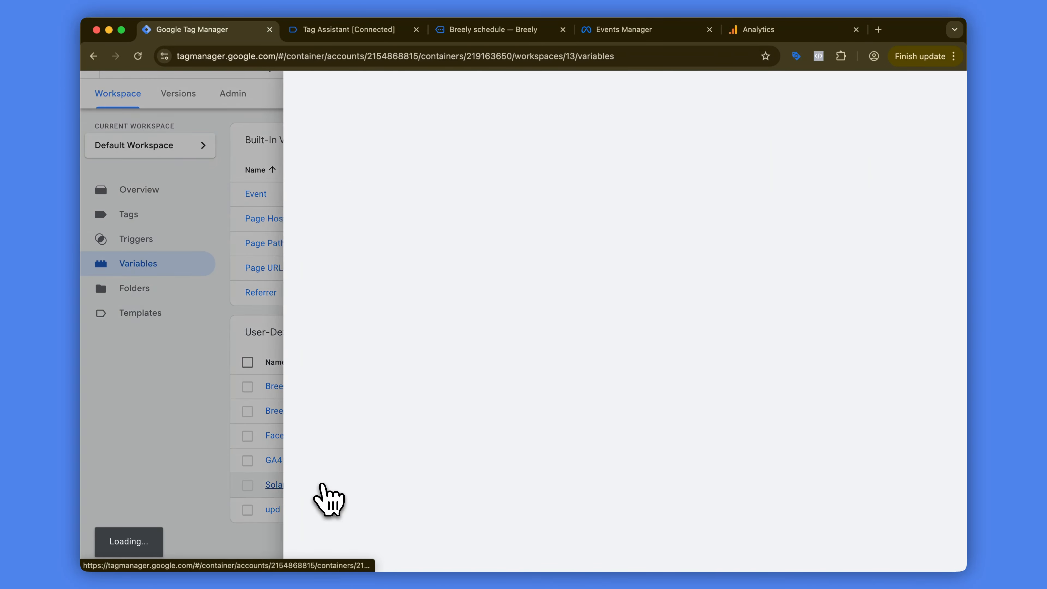